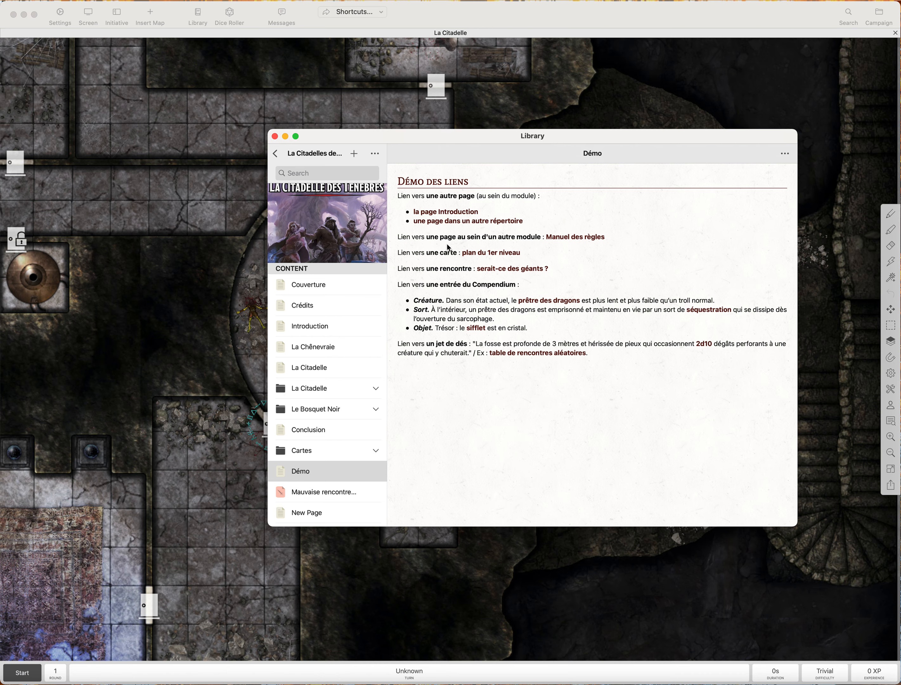
- Go back through the library hierarchy and reopen the Démo page of the La Citadelles des Ténèbres module
click(575, 237)
click(277, 154)
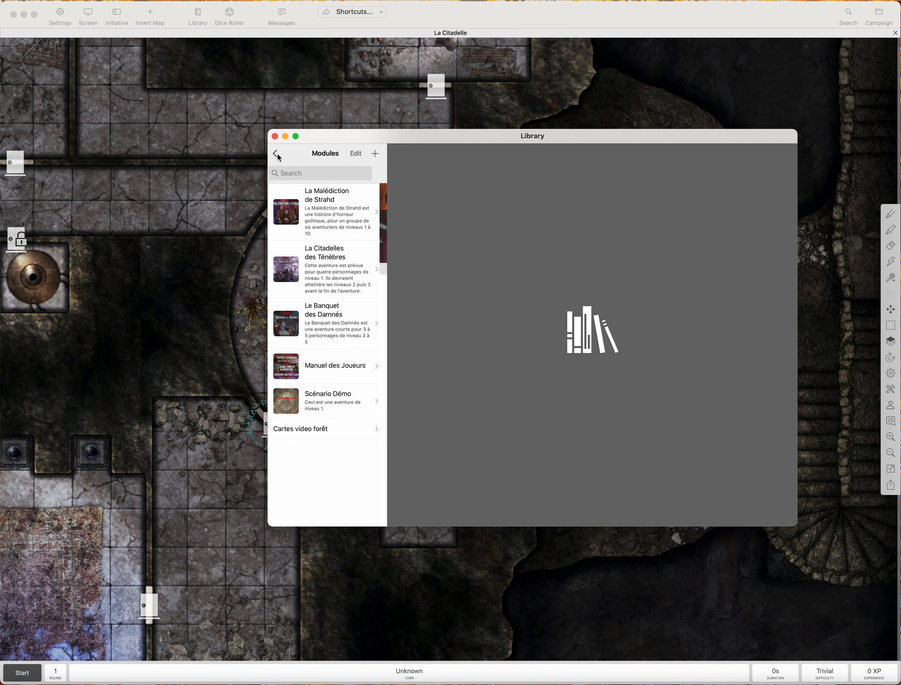
click(277, 153)
click(307, 227)
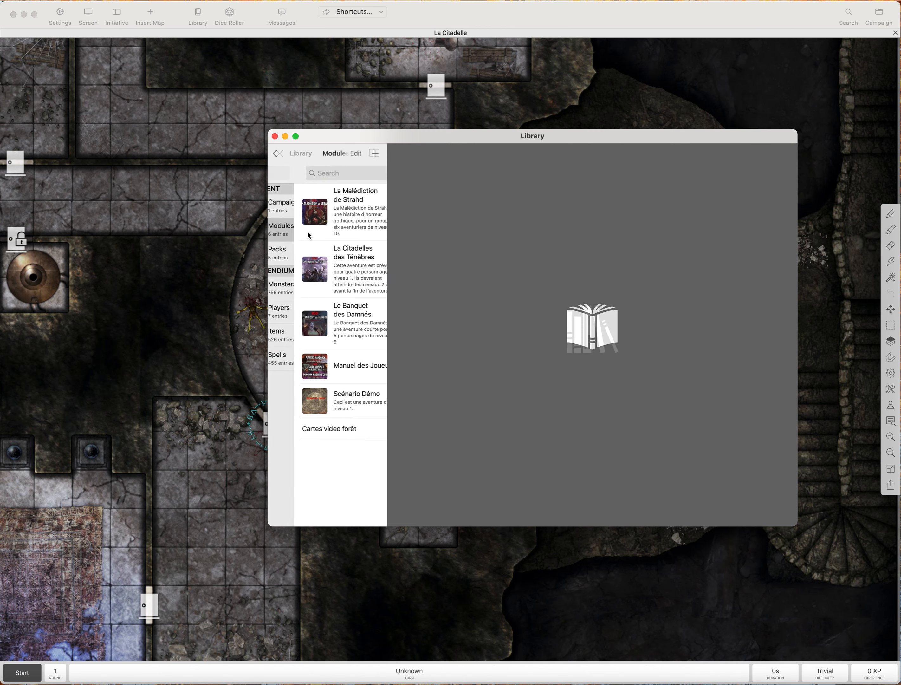
click(321, 274)
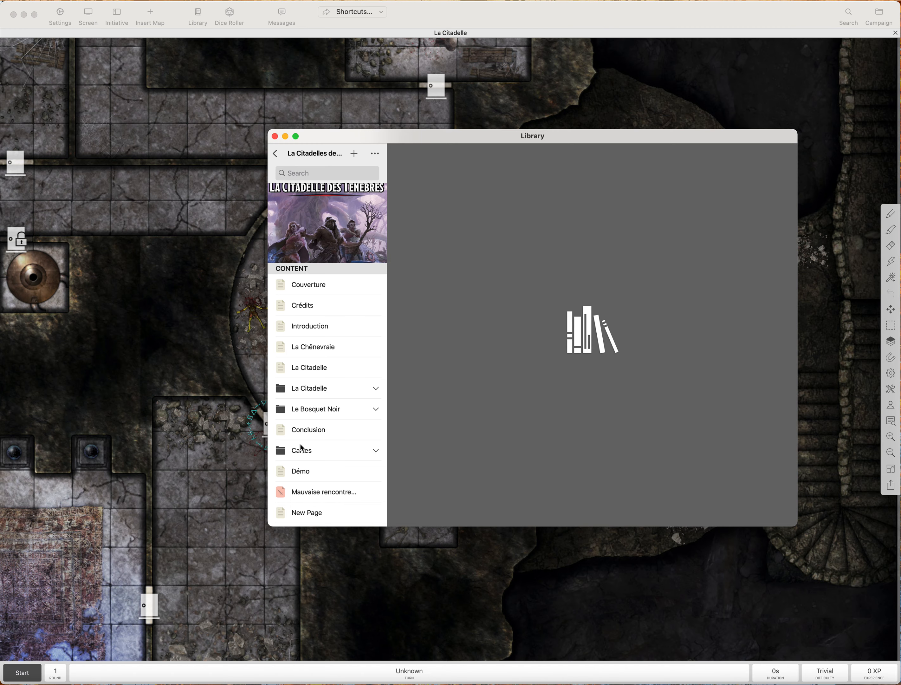
click(298, 474)
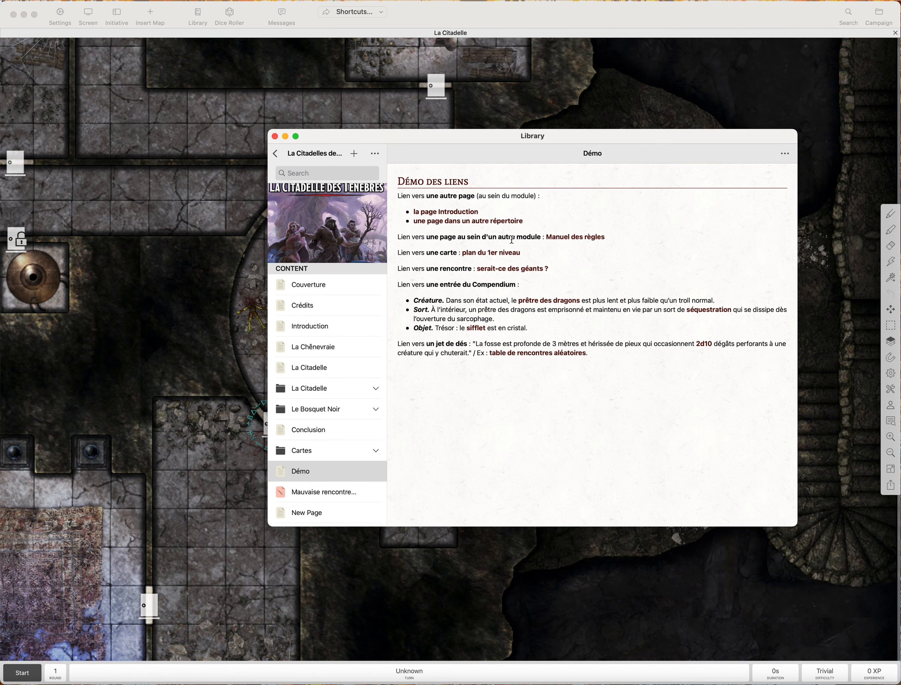
- Follow the Manuel des règles link, view the Paralysé entry and the rest of the index, and return to the Démo page
click(575, 237)
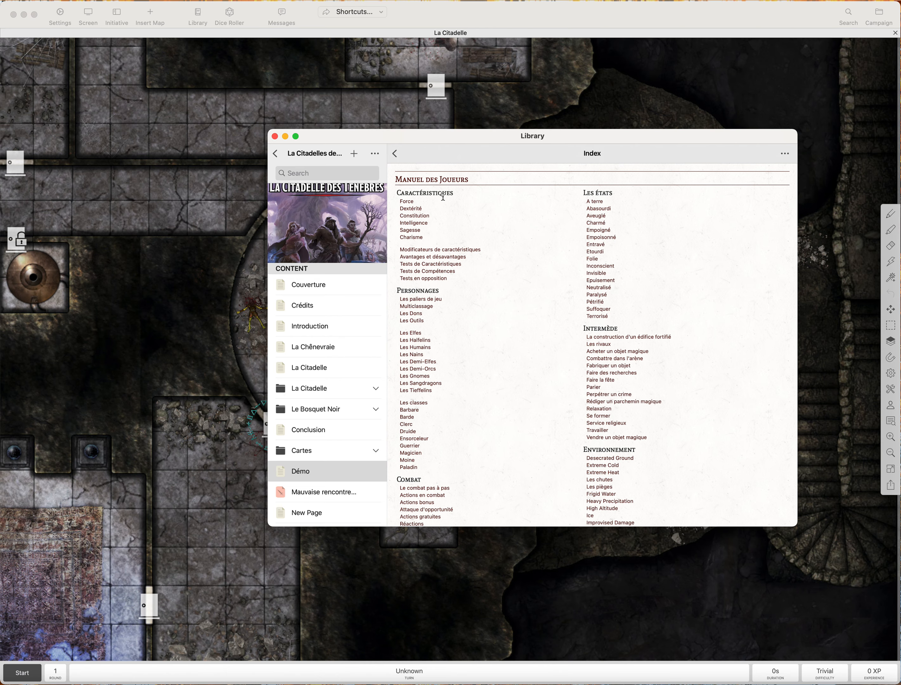
click(598, 295)
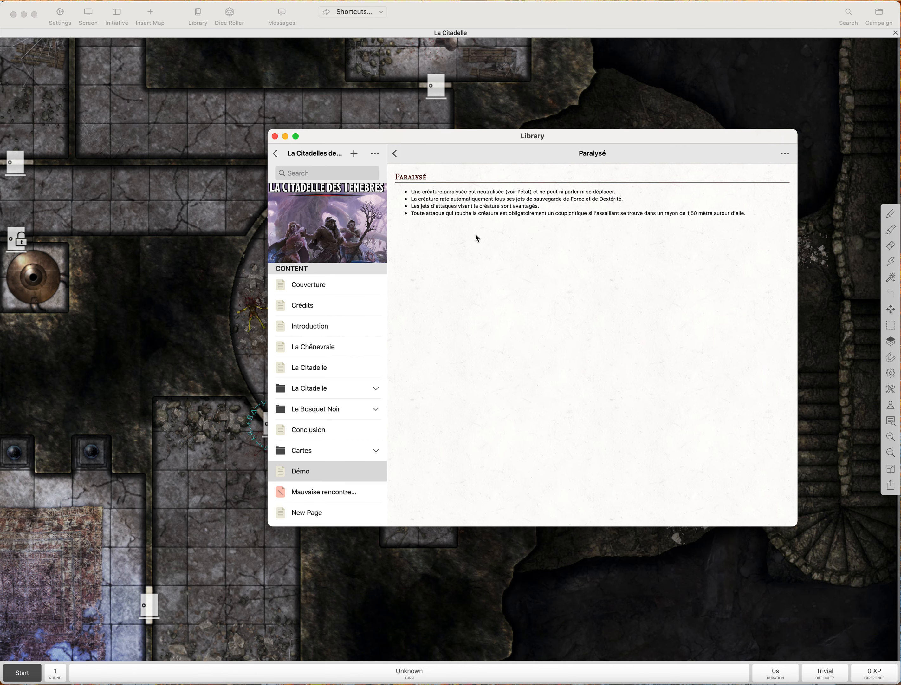
click(395, 154)
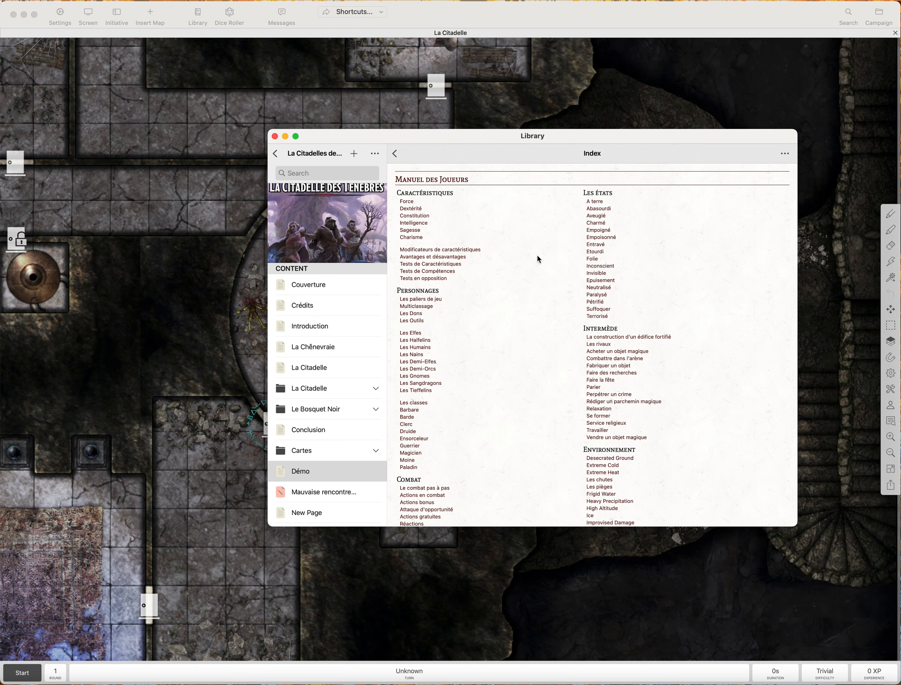
scroll(449, 230, down, 10)
scroll(437, 206, up, 10)
click(395, 155)
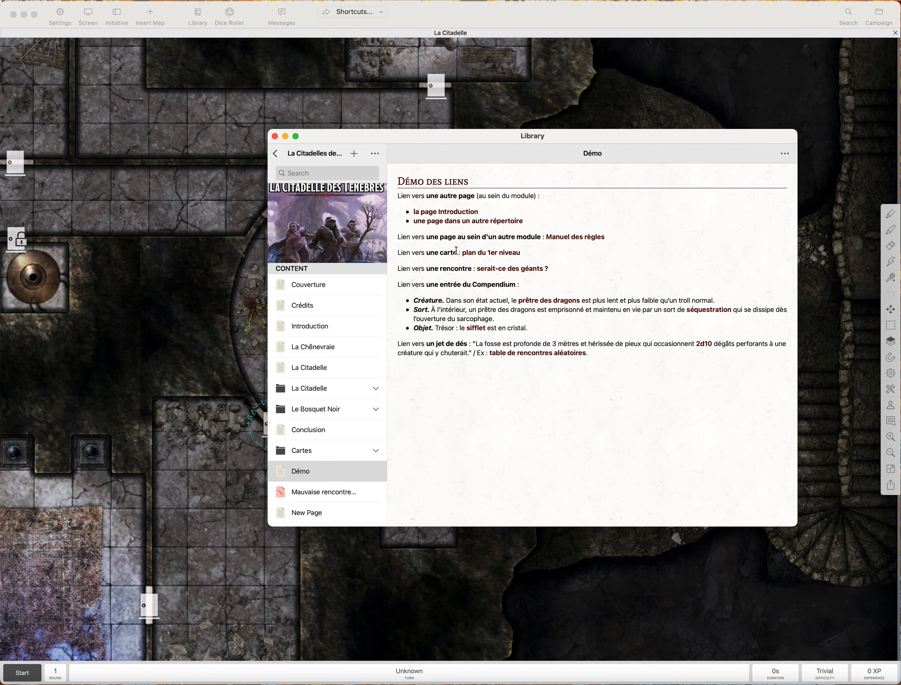
- View the linked map "plan du 1er niveau" and the linked encounter "serait-ce des géants ?", returning to the Démo page
click(499, 255)
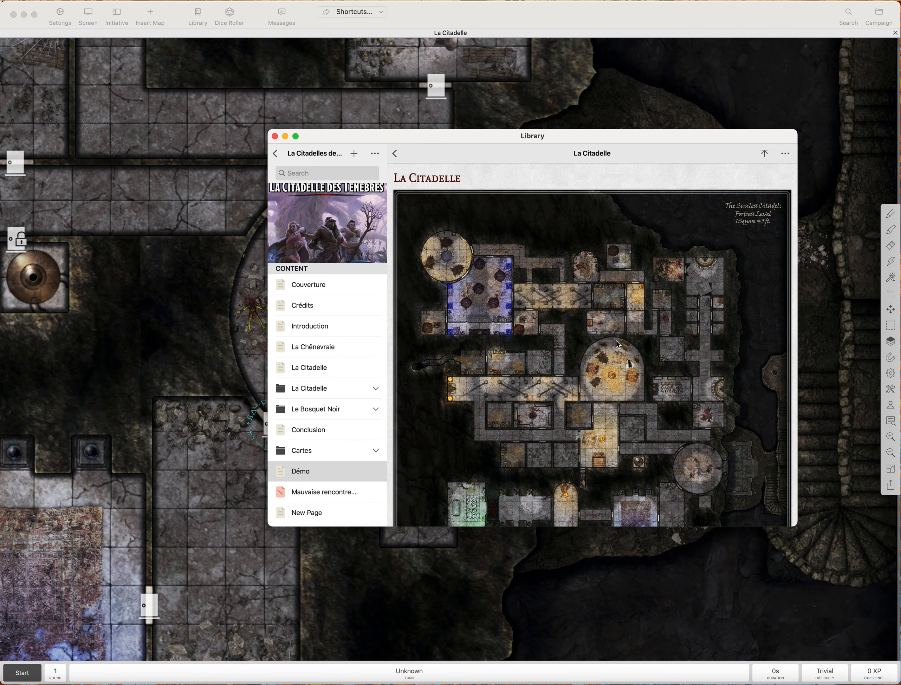
scroll(615, 341, down, 4)
scroll(615, 341, up, 5)
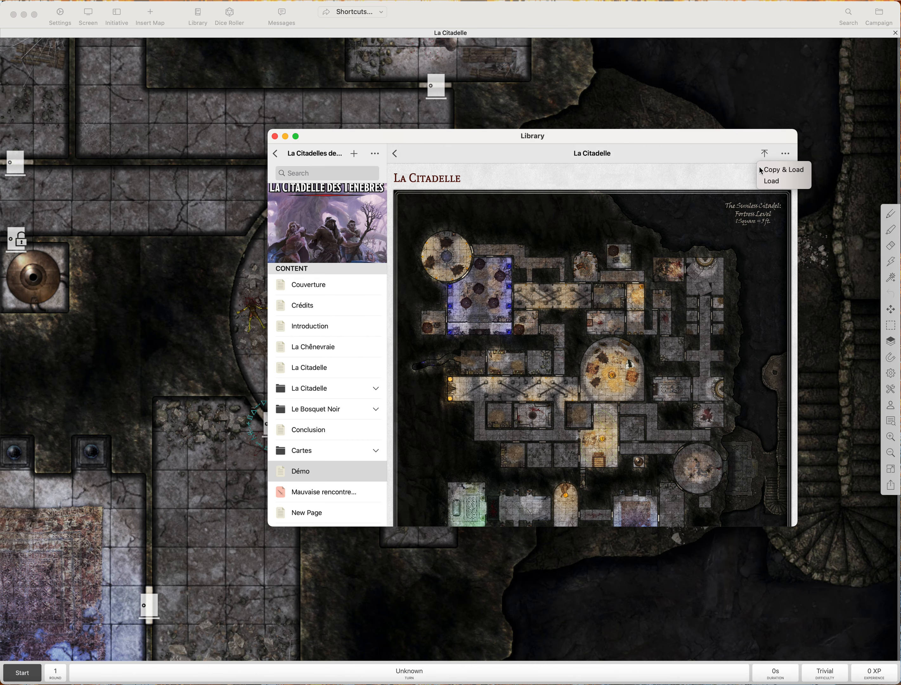
click(394, 154)
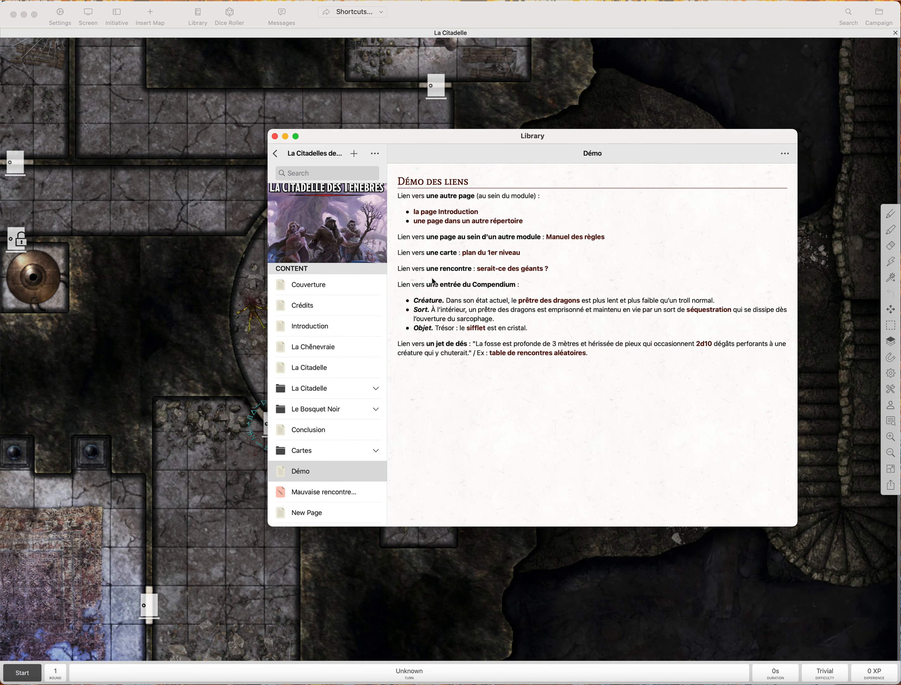
click(512, 270)
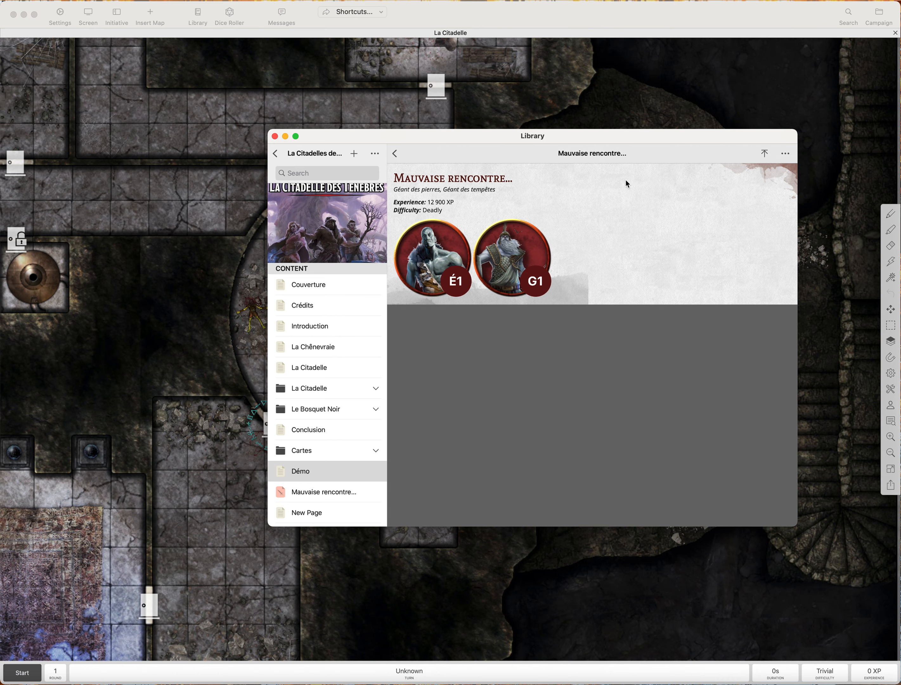
click(395, 155)
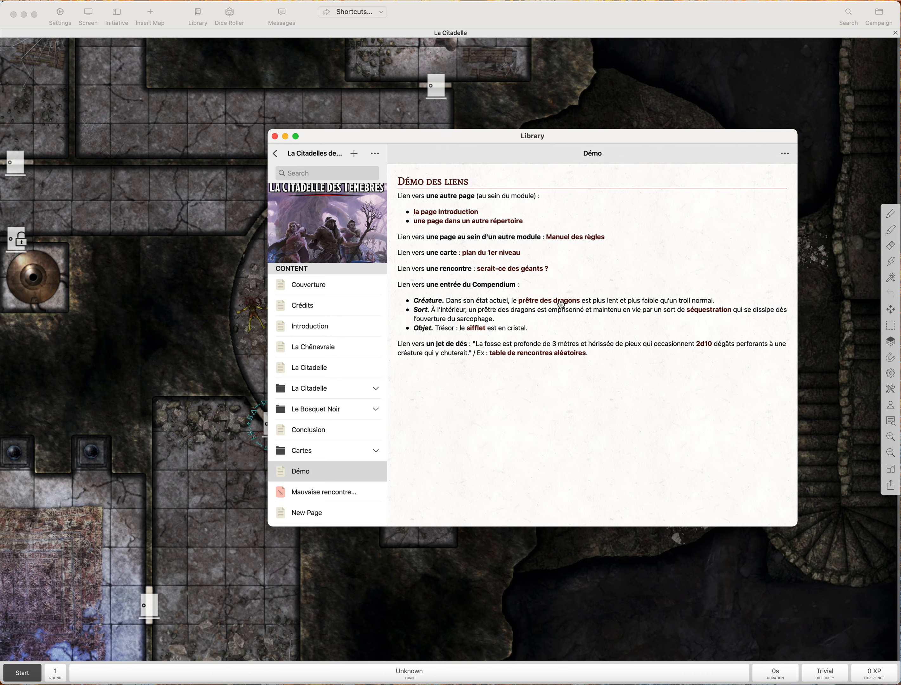
- View the full creature sheet linked from "prêtre des dragons" and return to the Démo page
click(541, 305)
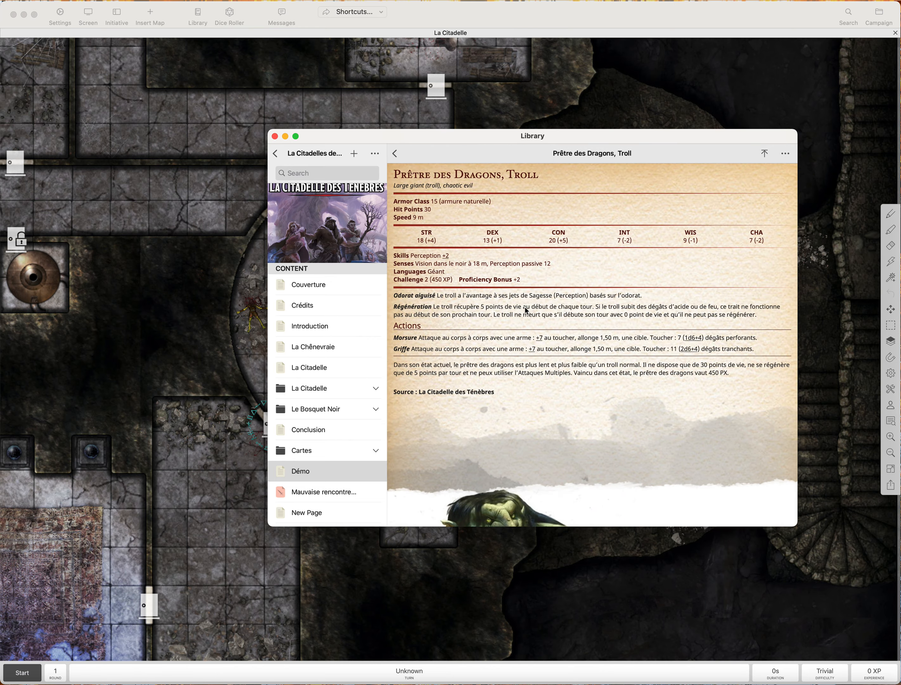
scroll(524, 312, down, 10)
scroll(522, 317, up, 10)
click(394, 156)
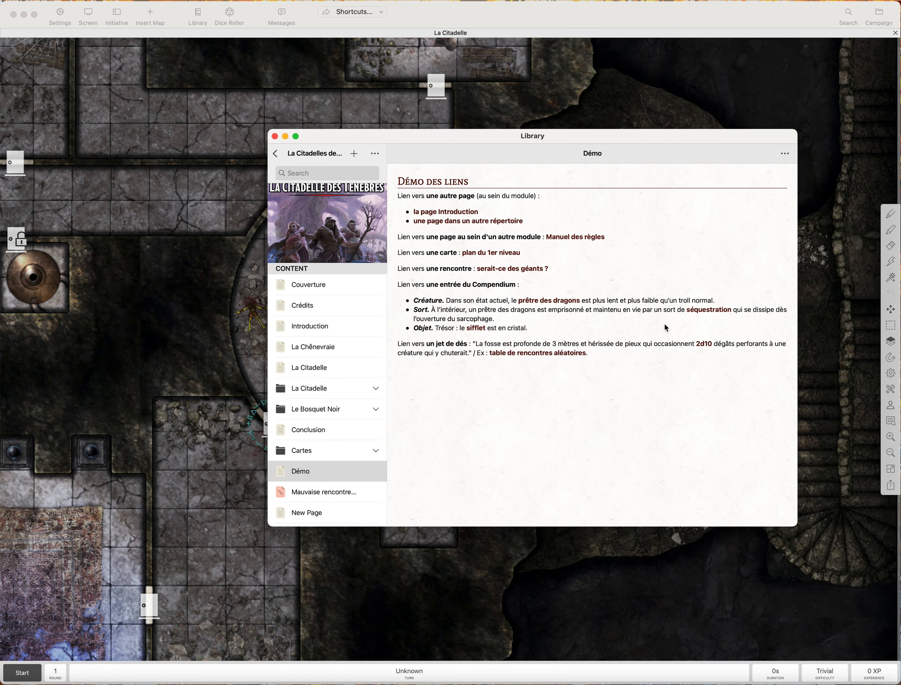
- View the linked séquestration spell and sifflet item entries, returning to the Démo page
click(707, 315)
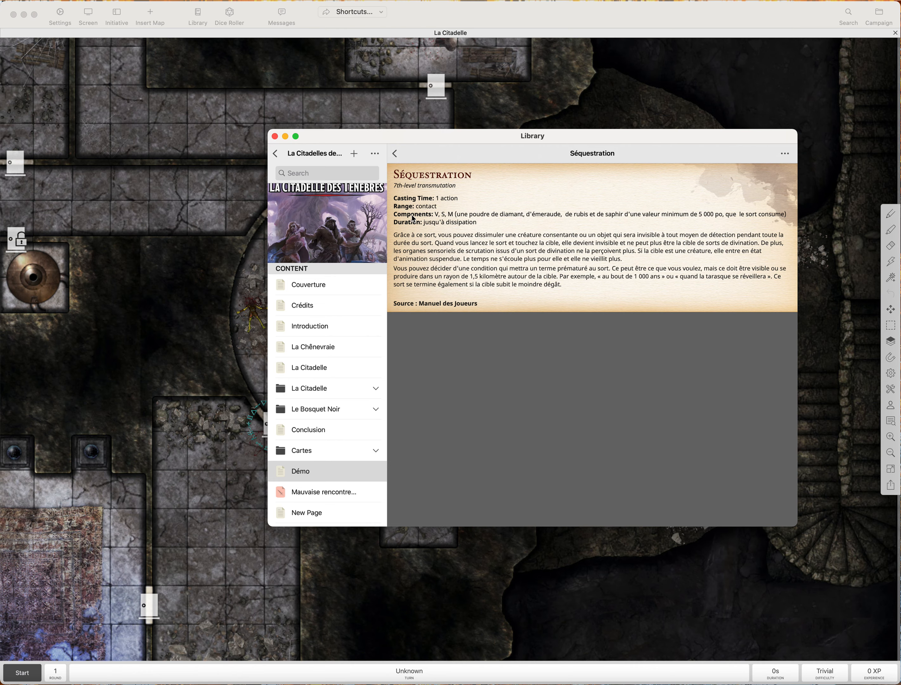
click(395, 155)
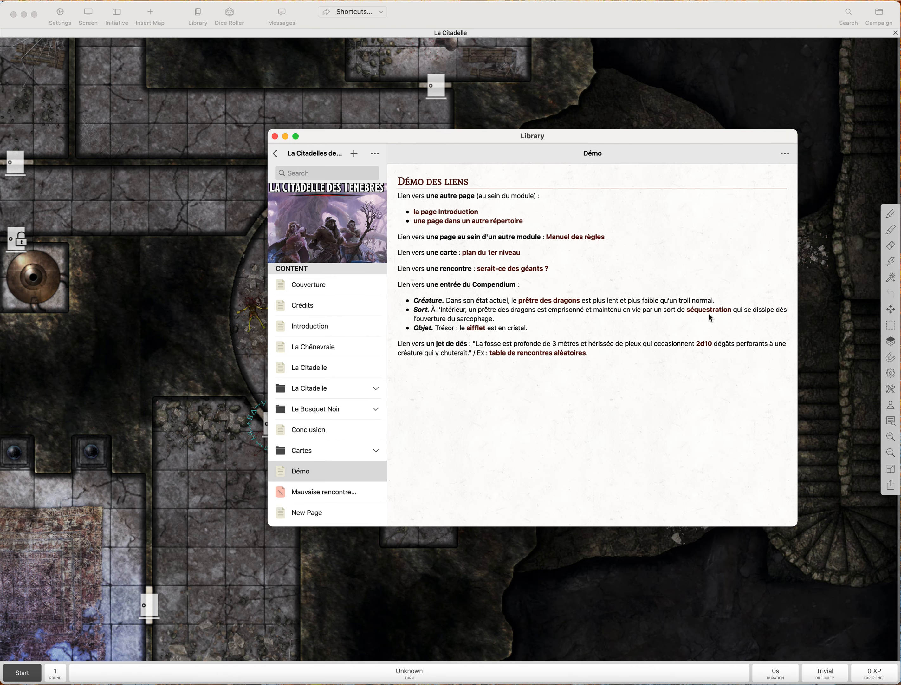
click(709, 315)
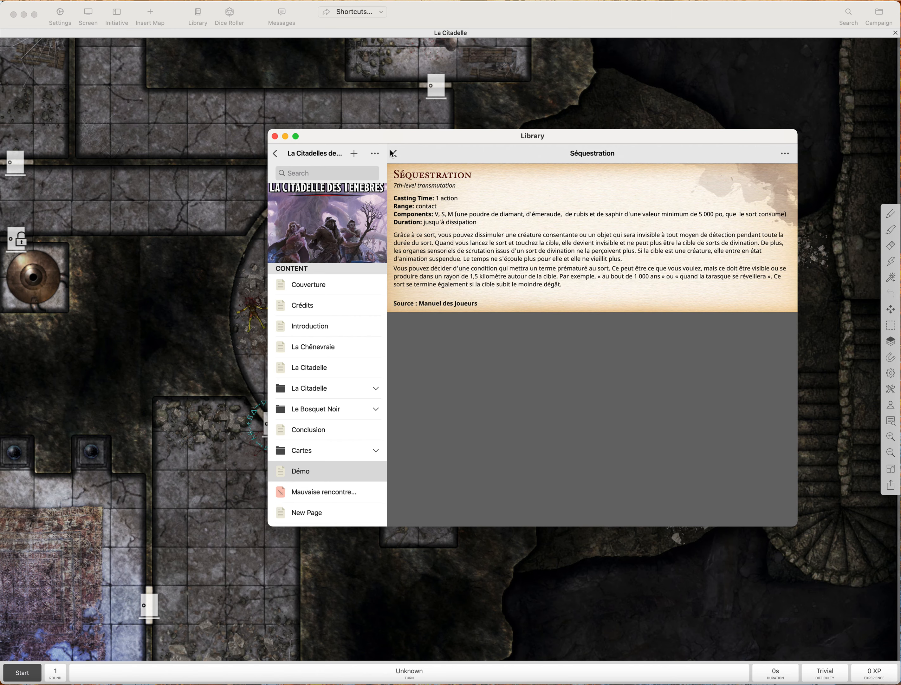
click(393, 153)
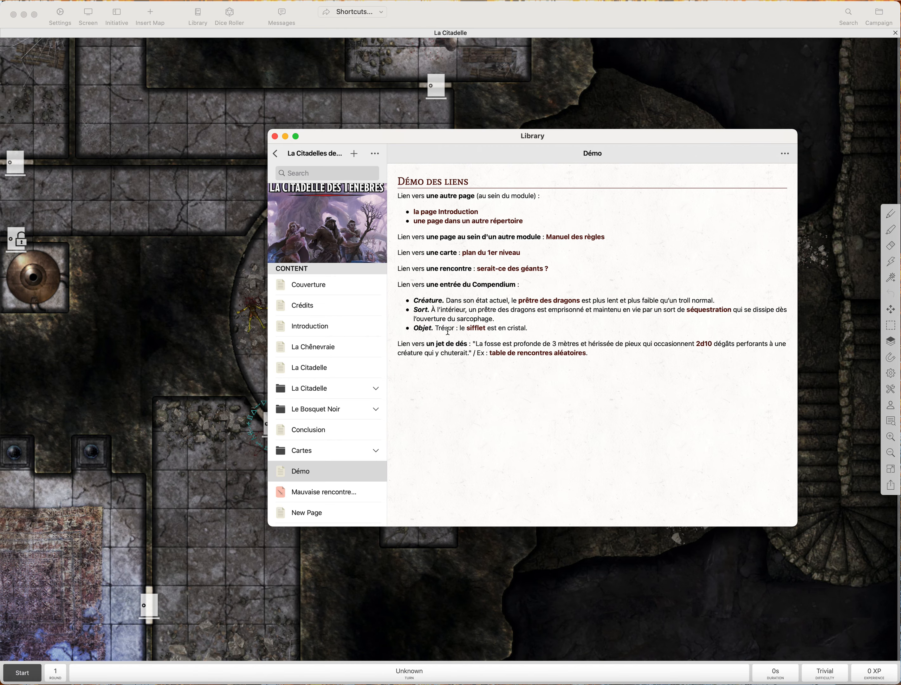
click(477, 328)
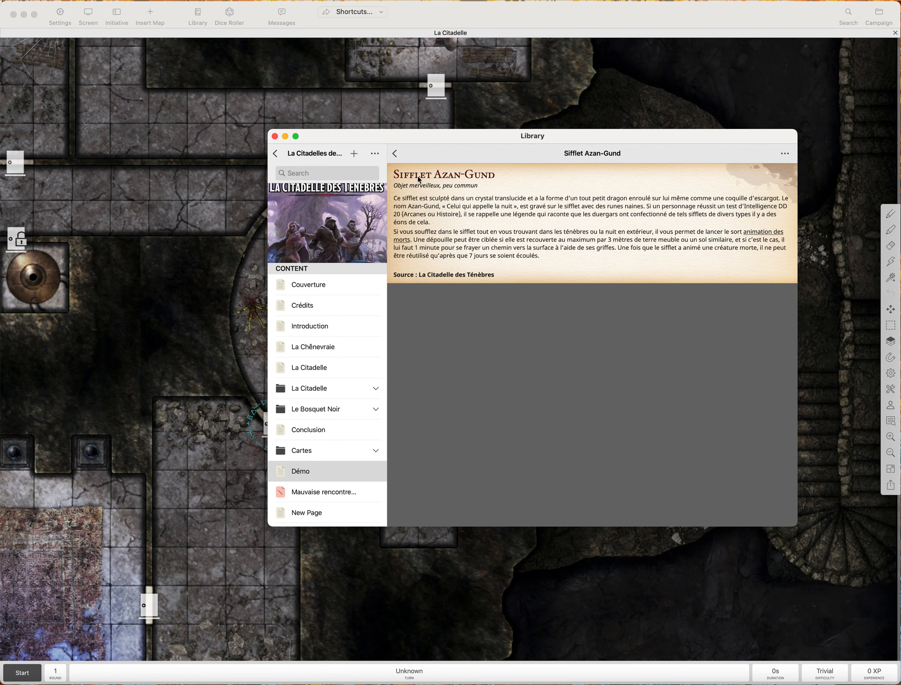
click(396, 154)
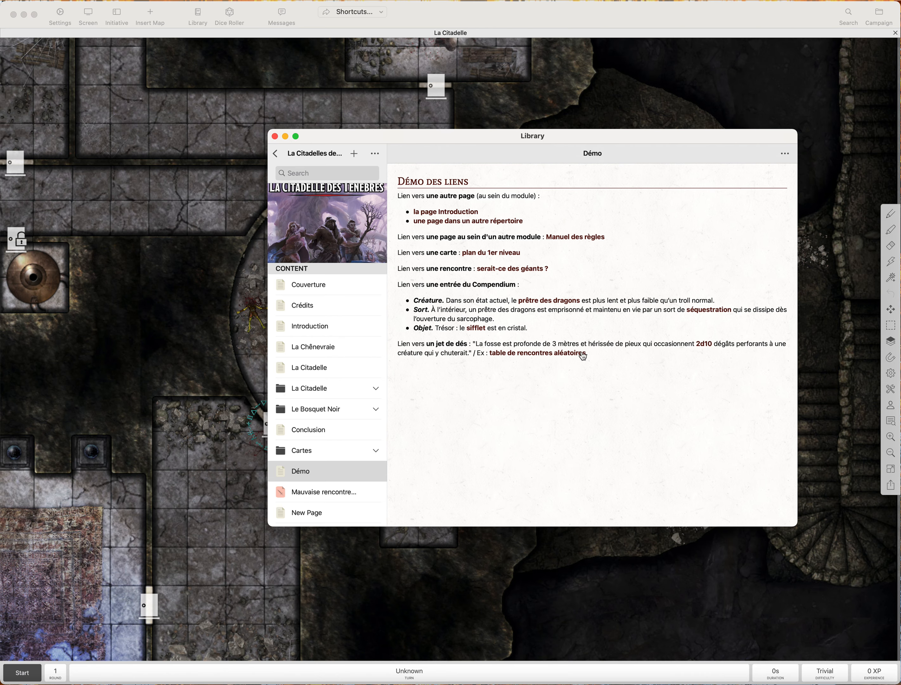
- Roll the 2d10 damage link and follow the "table de rencontres aléatoires" link to its Rencontres Aléatoires section
click(704, 345)
click(521, 357)
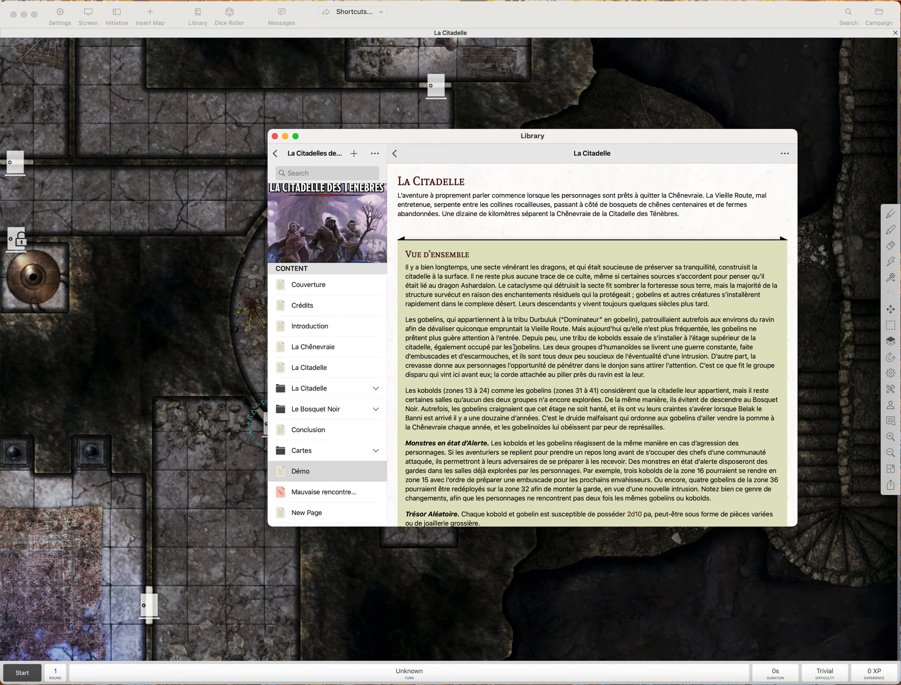
scroll(514, 348, down, 13)
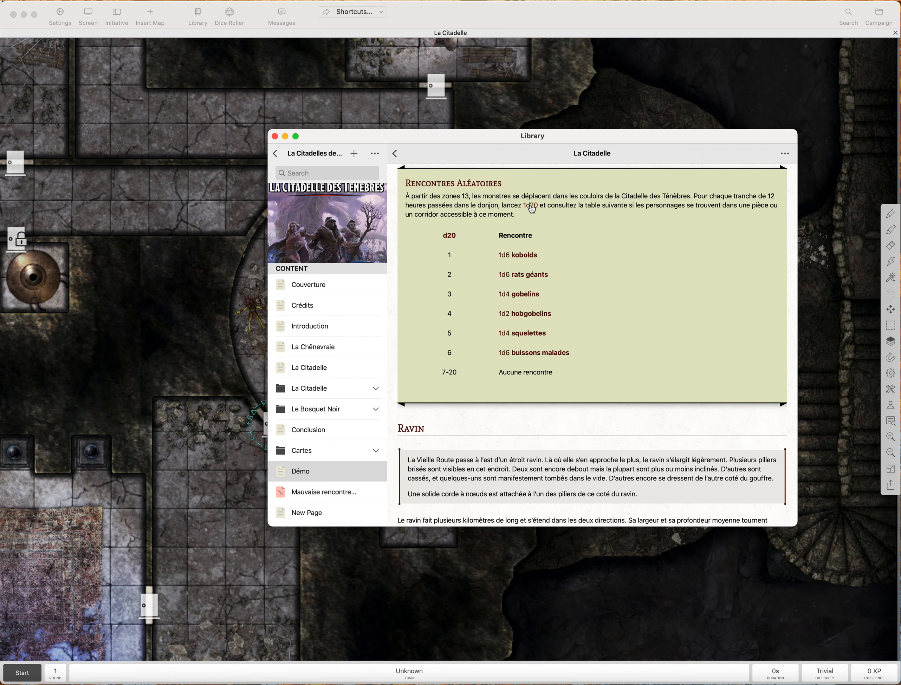
- Roll the d20 of the Rencontres Aléatoires table and the 1d4 for the number of gobelins
click(448, 237)
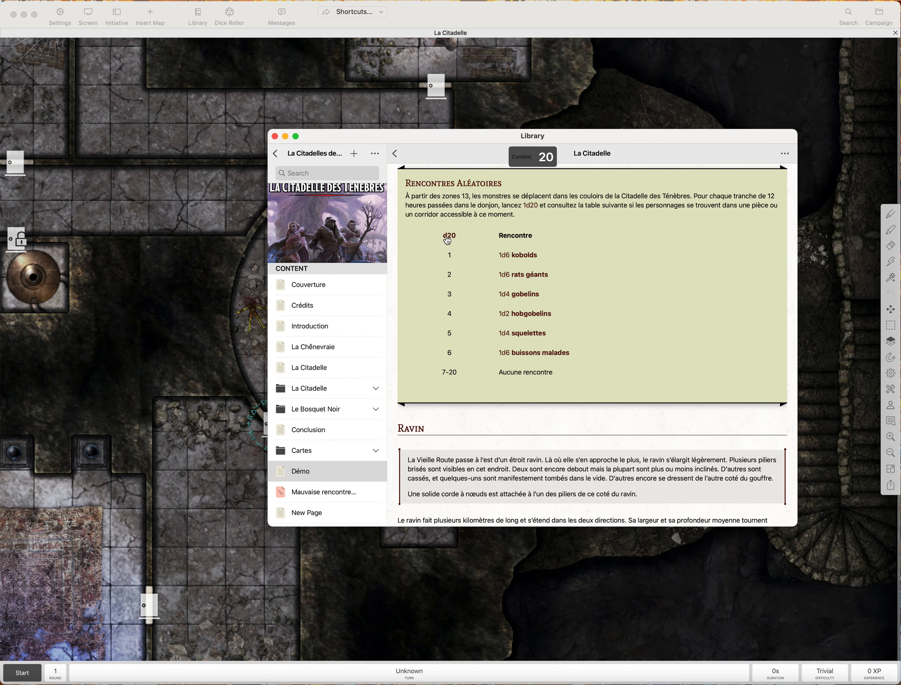
click(448, 239)
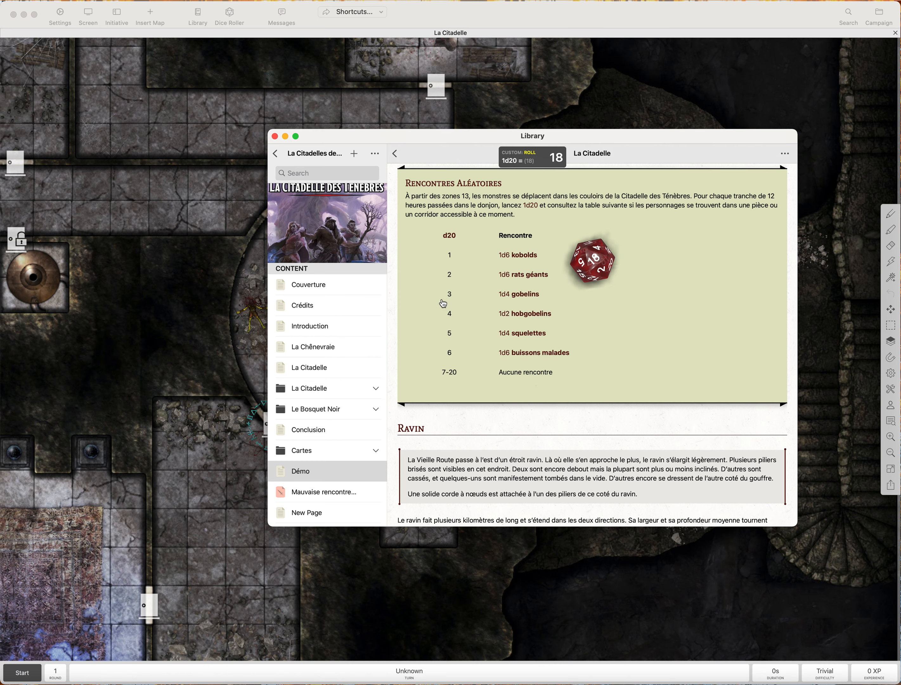
click(452, 240)
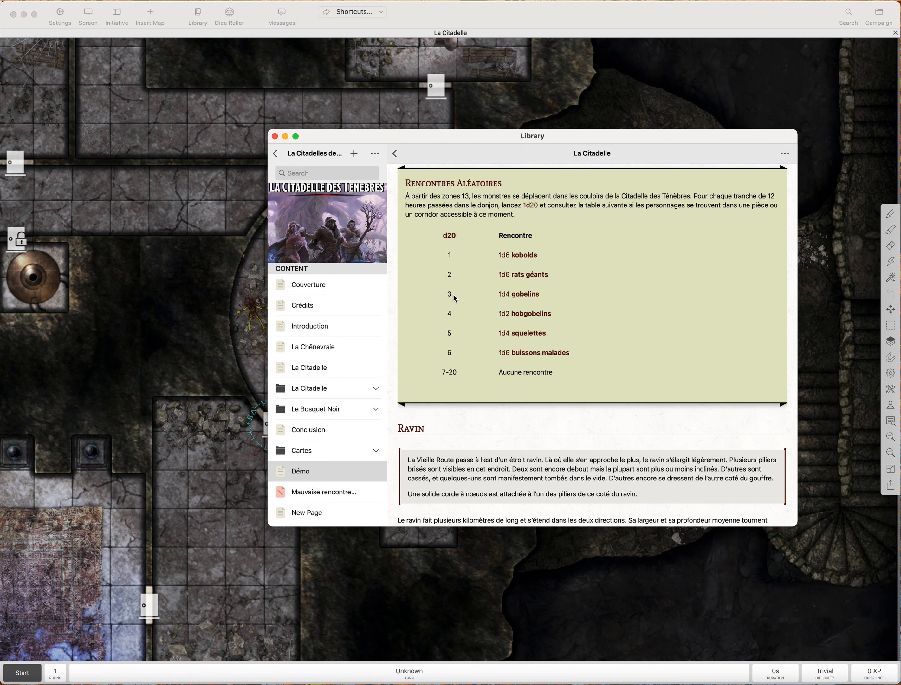
click(503, 297)
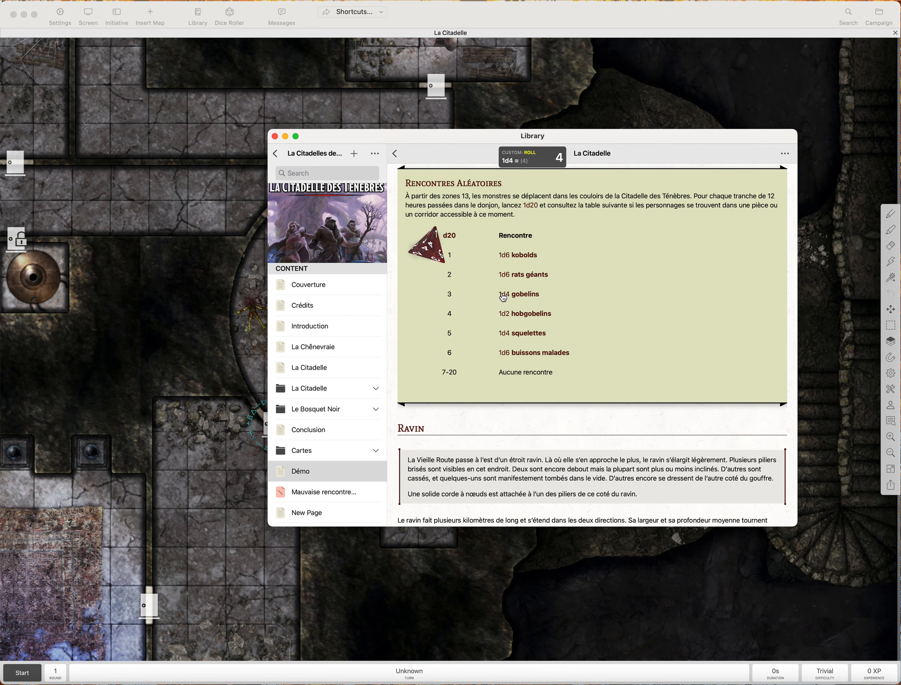
- View the gobelins creature sheet and illustration from the encounter table, and return to the Démo page
click(525, 298)
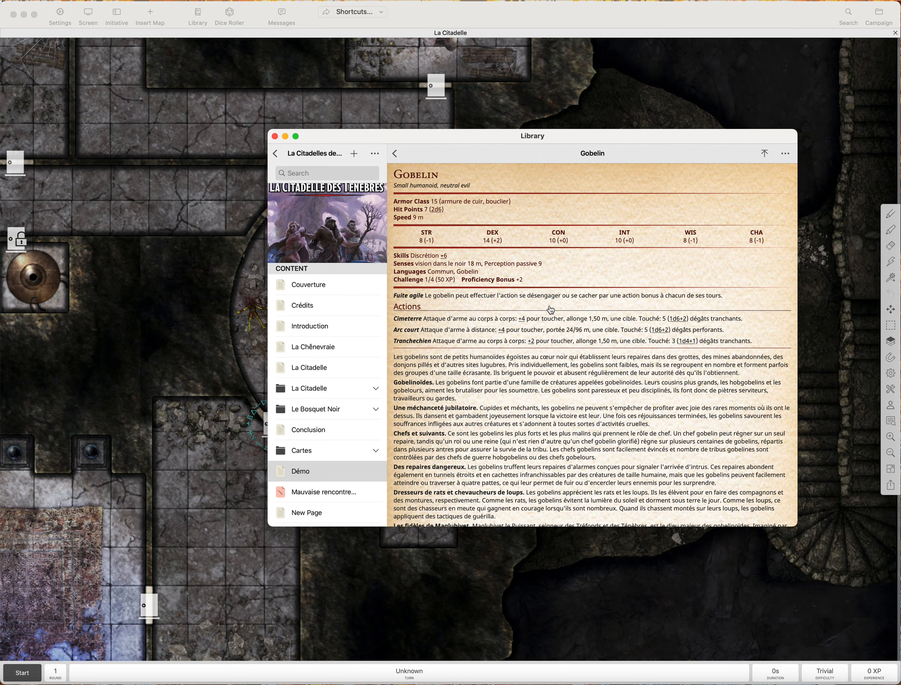
scroll(550, 309, down, 15)
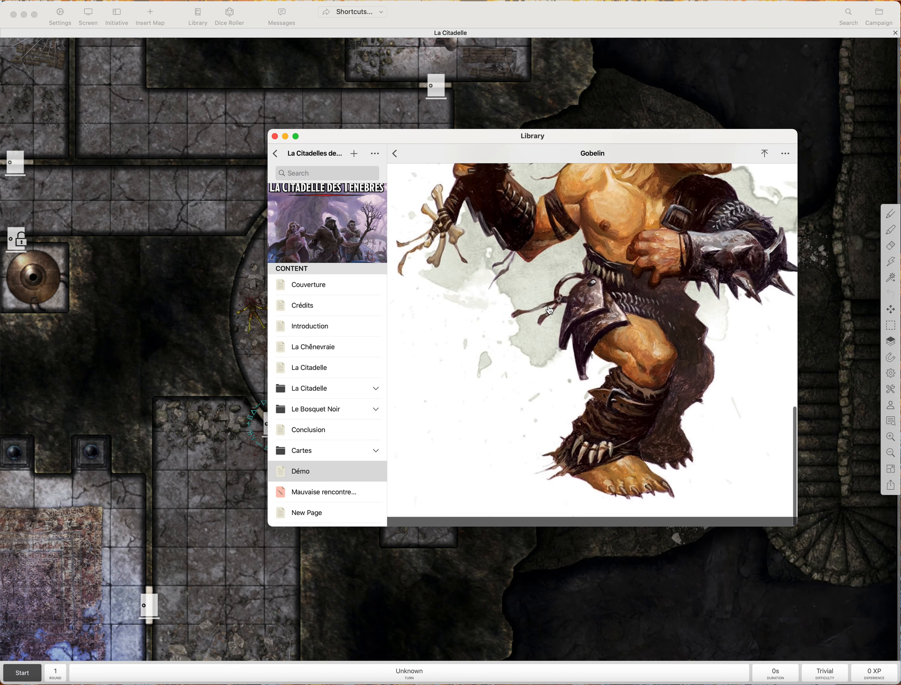
scroll(549, 305, up, 15)
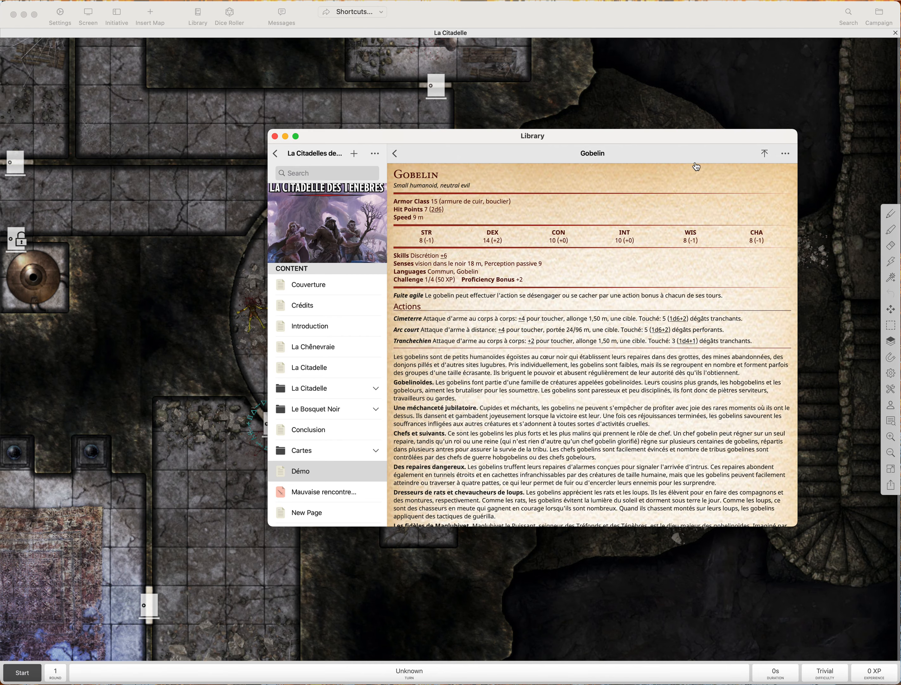
click(398, 156)
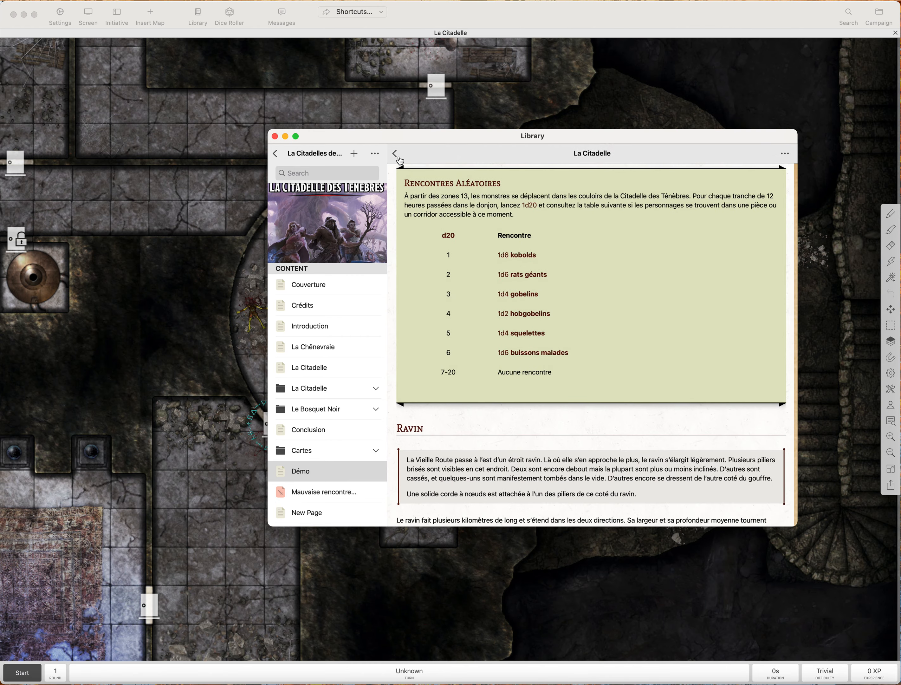
click(398, 156)
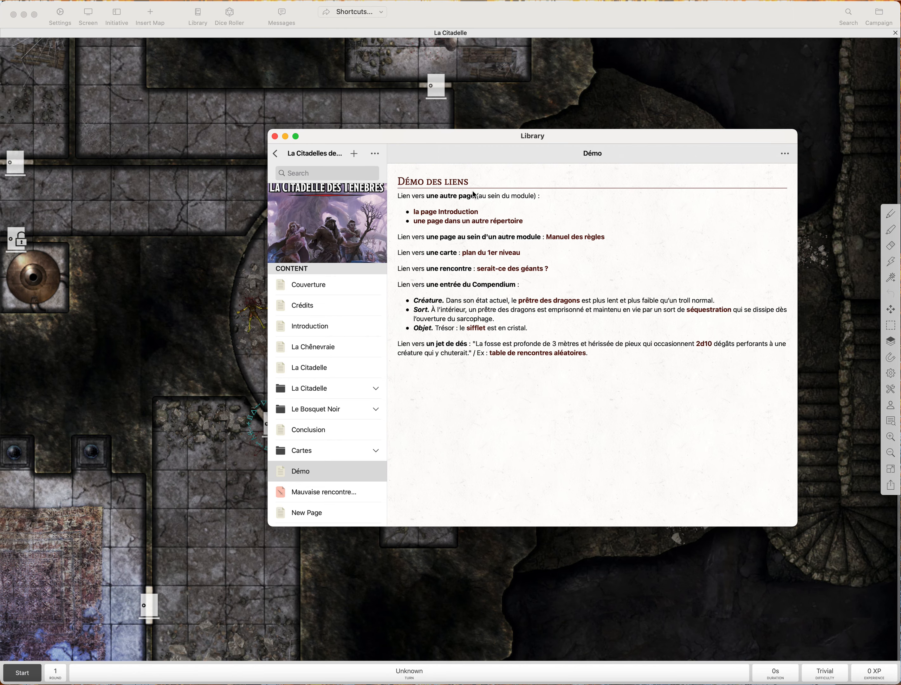
- Reposition the Library window slightly, open the module's La Citadelle folder and browse its list of numbered pages
drag(438, 143, 456, 134)
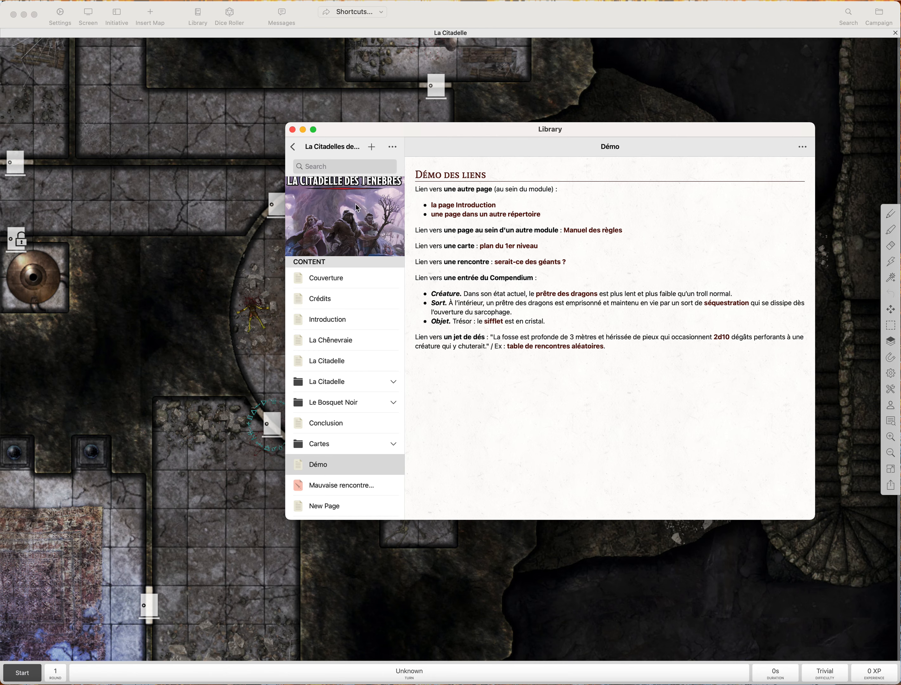
click(335, 383)
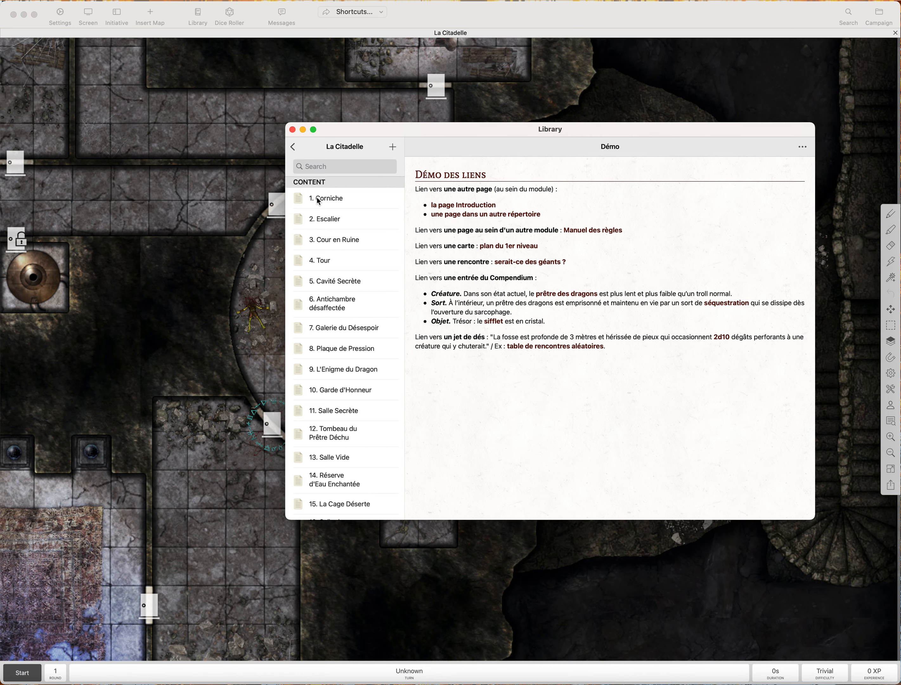
scroll(329, 239, down, 15)
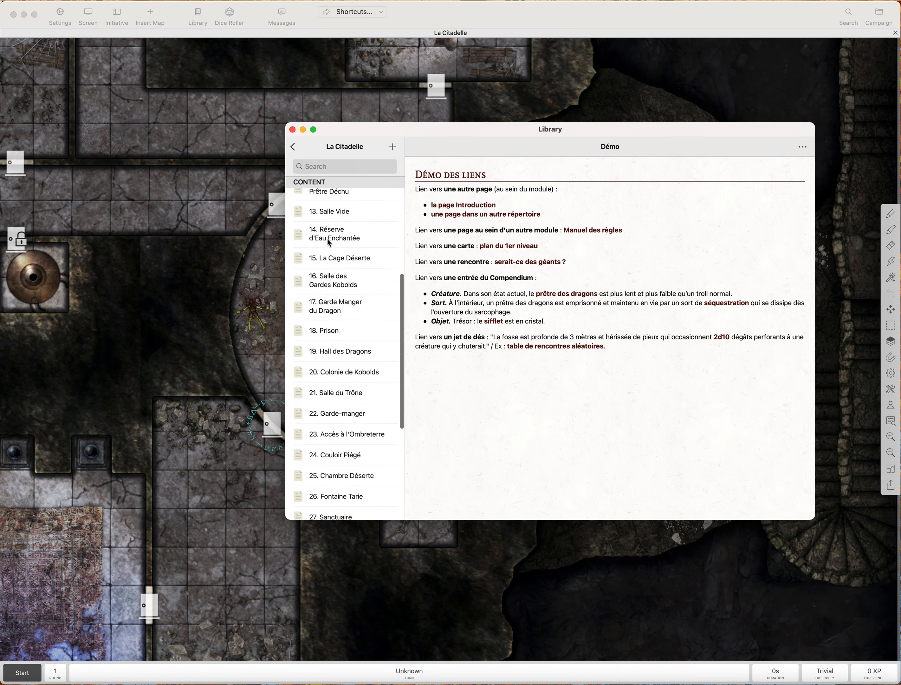
- Look through the La Citadelle pages in order, from 1. Corniche to 7. Galerie du Désespoir
scroll(328, 288, up, 20)
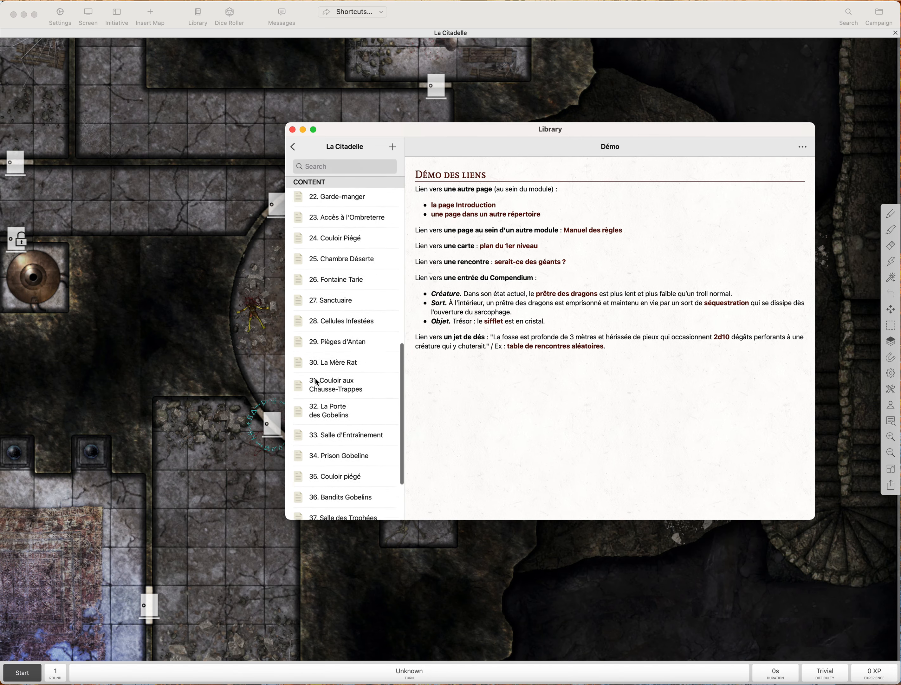
click(317, 200)
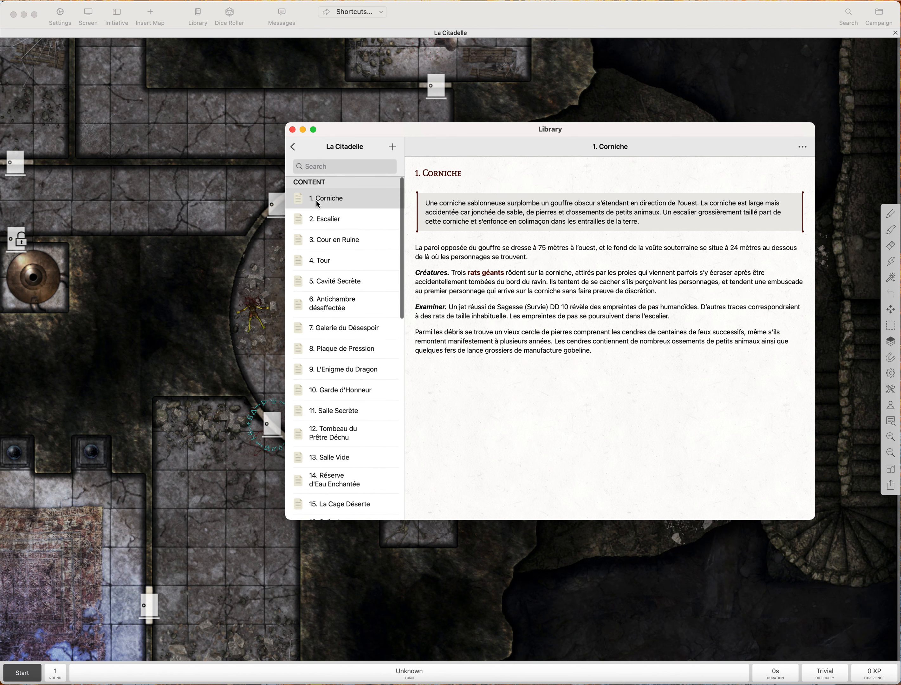
click(329, 220)
click(328, 243)
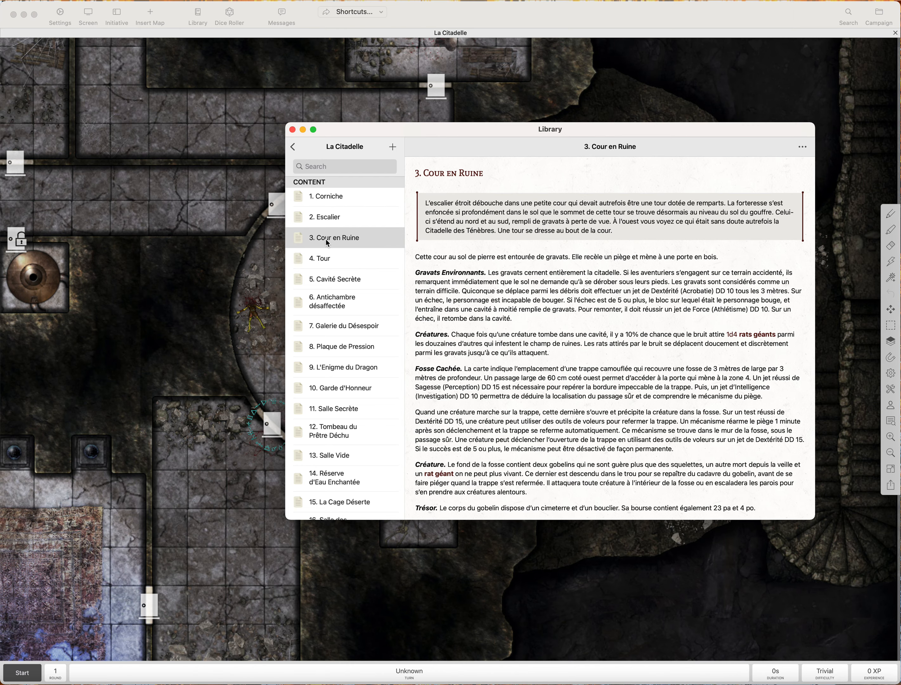
click(325, 257)
click(329, 282)
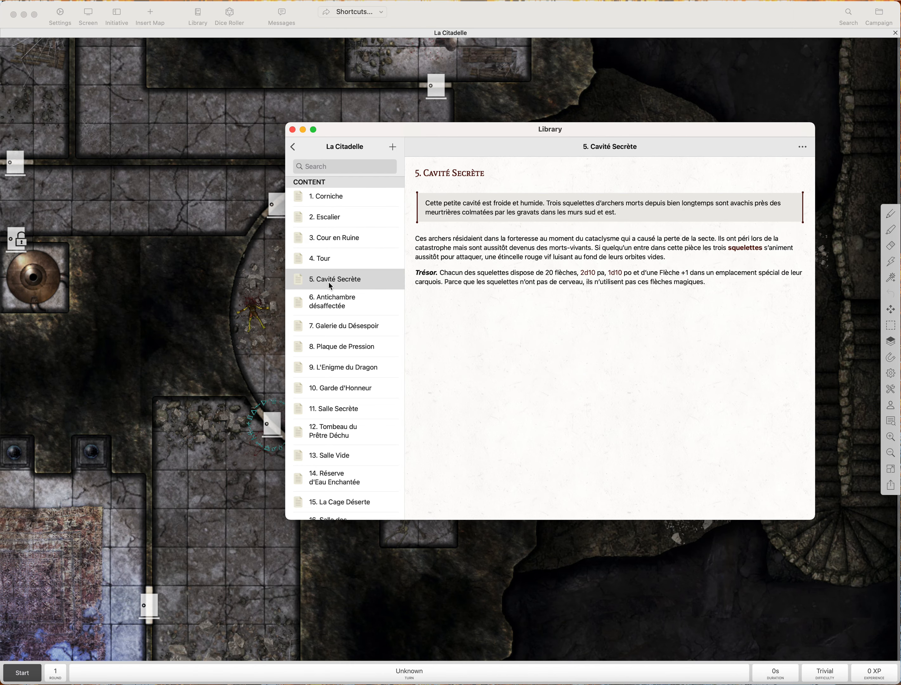
click(337, 306)
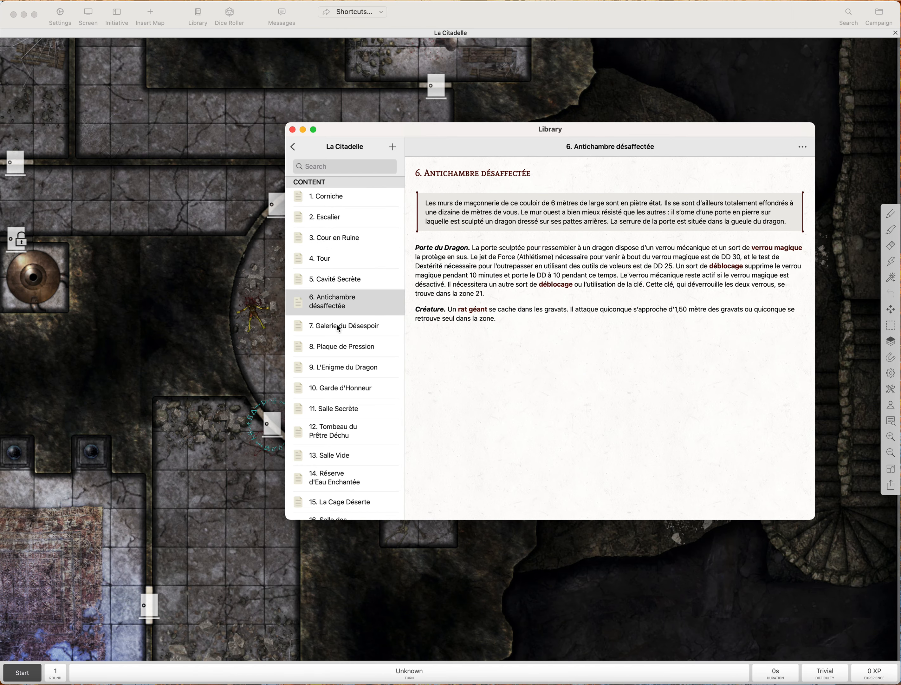
click(337, 324)
- Return to the 1. Corniche page and browse the folder's list of numbered pages
click(326, 200)
scroll(316, 214, up, 1)
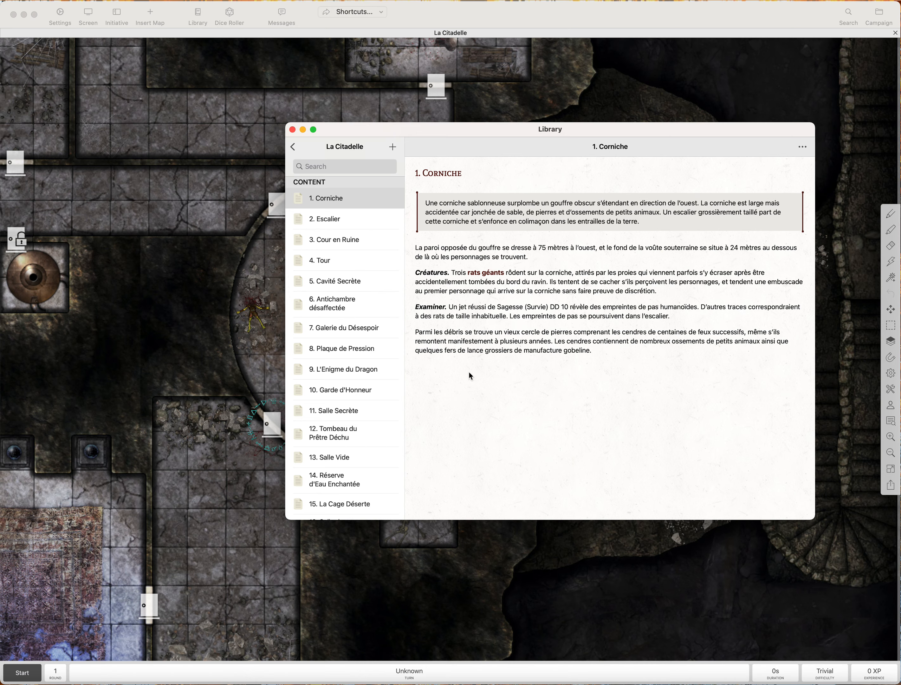
scroll(335, 273, down, 5)
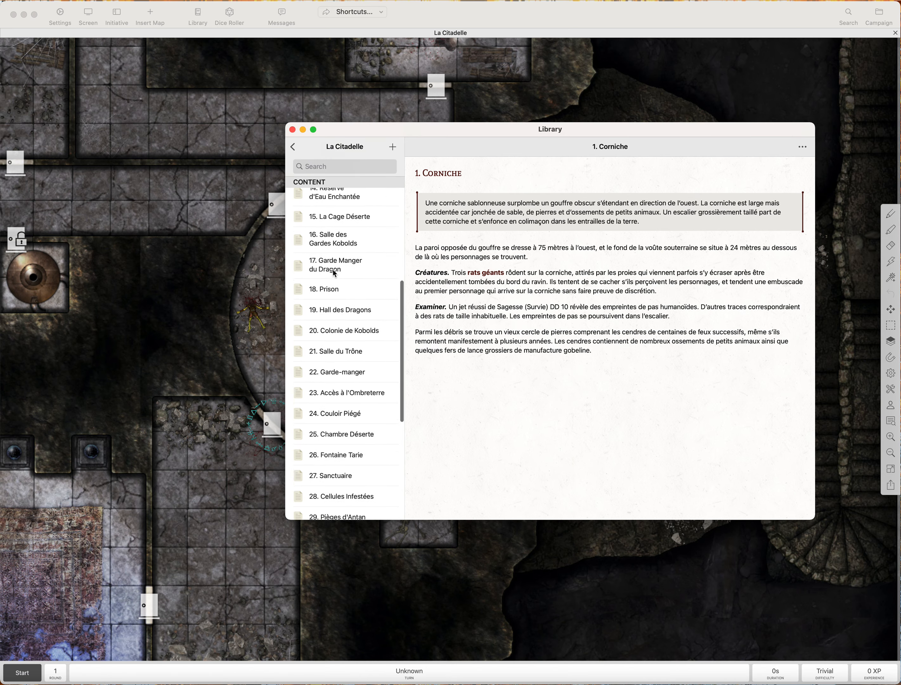
scroll(335, 273, down, 5)
scroll(315, 250, up, 10)
click(316, 219)
click(319, 203)
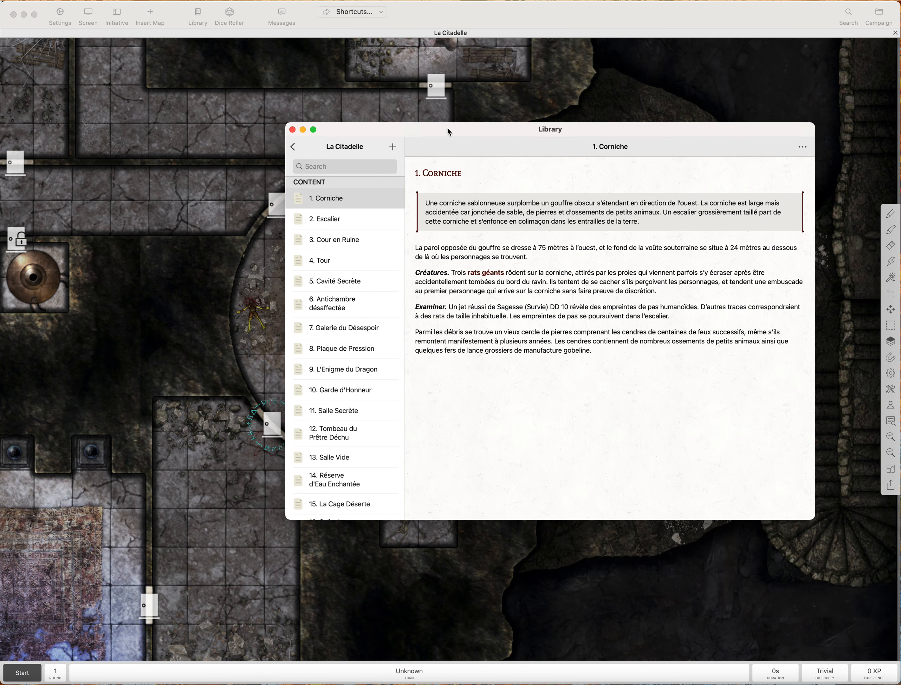
- Move the Library window aside, bring the La Citadelle map to the front and survey the area around the ruined courtyard
drag(447, 128, 137, 148)
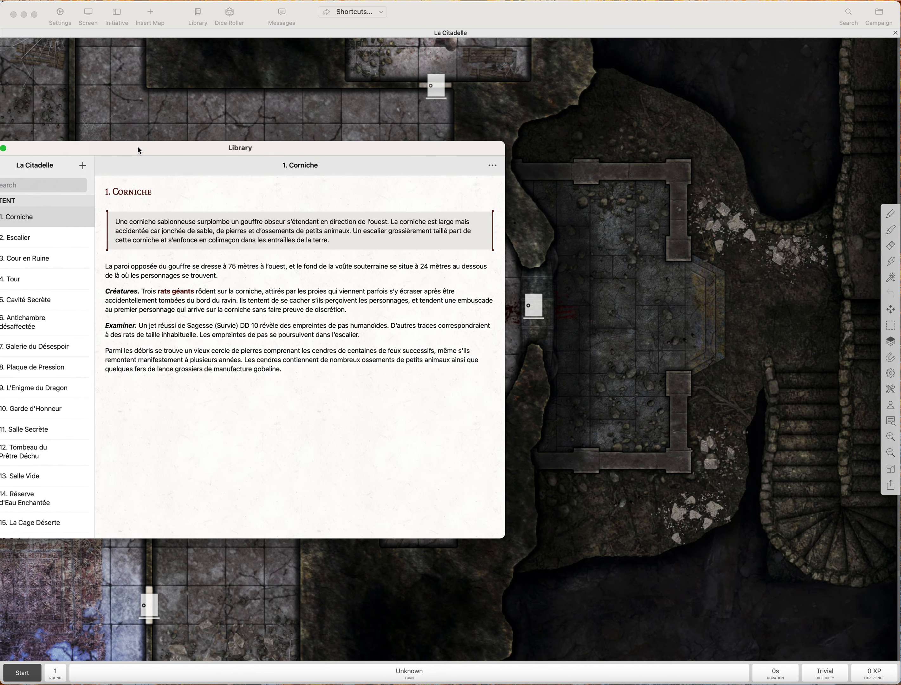
click(196, 103)
scroll(627, 372, up, 3)
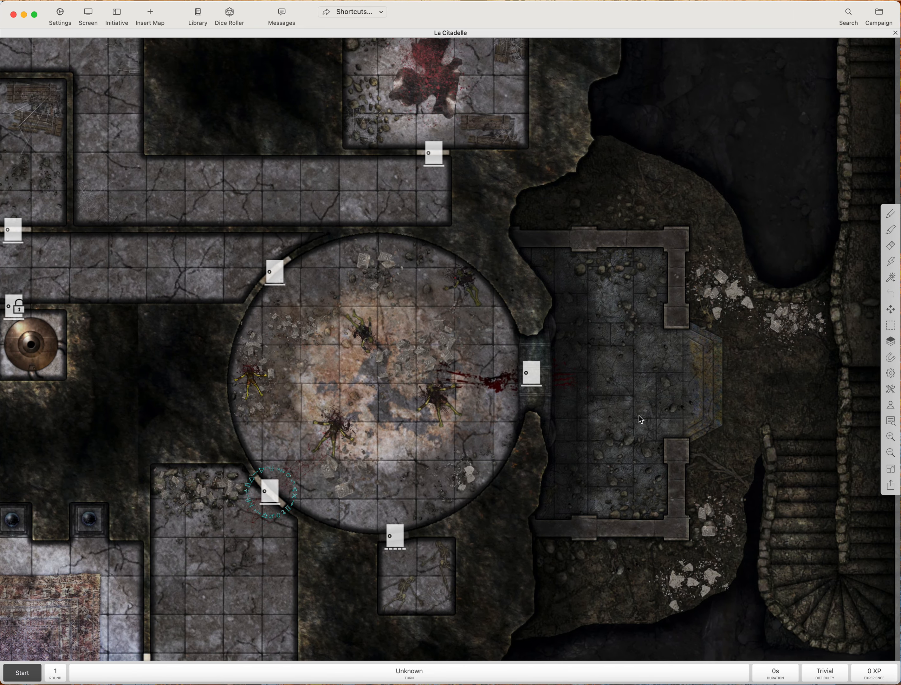
scroll(634, 407, down, 3)
scroll(663, 340, right, 5)
scroll(643, 338, left, 3)
scroll(631, 337, up, 2)
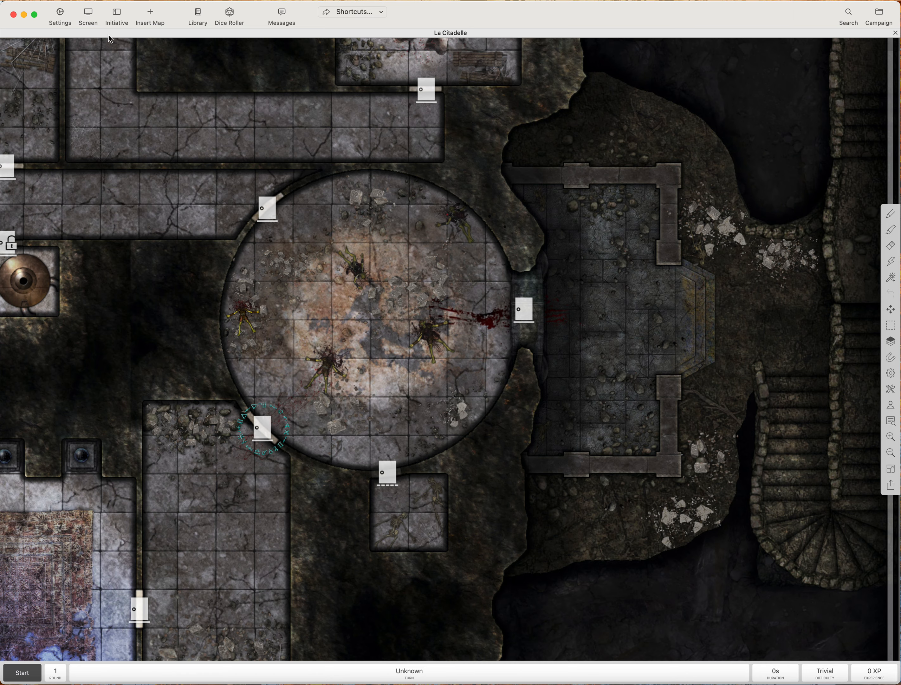
- Add the player's token from the initiative list to the map, on the path northeast of the ruined courtyard
click(117, 14)
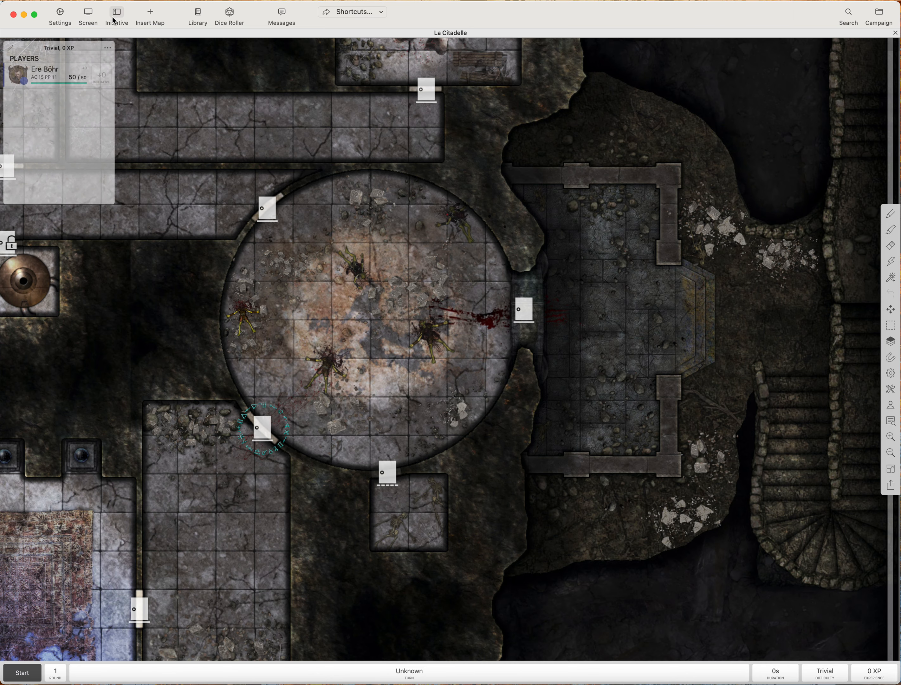
drag(19, 75, 854, 173)
click(117, 16)
- Unhide the player's token and move it to the open ground just east of the courtyard steps
right_click(851, 174)
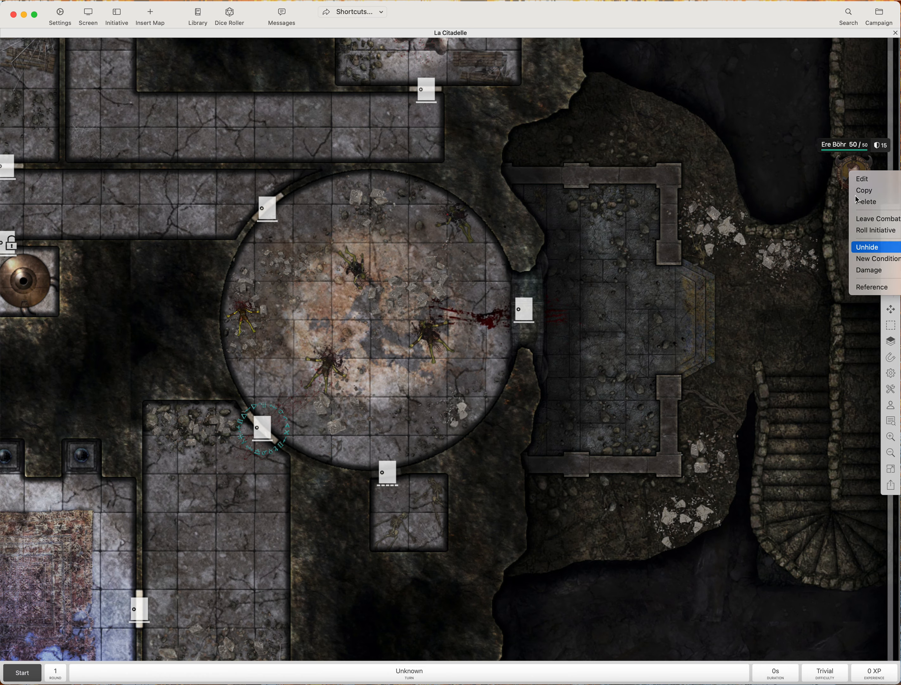
click(859, 247)
drag(847, 172, 784, 323)
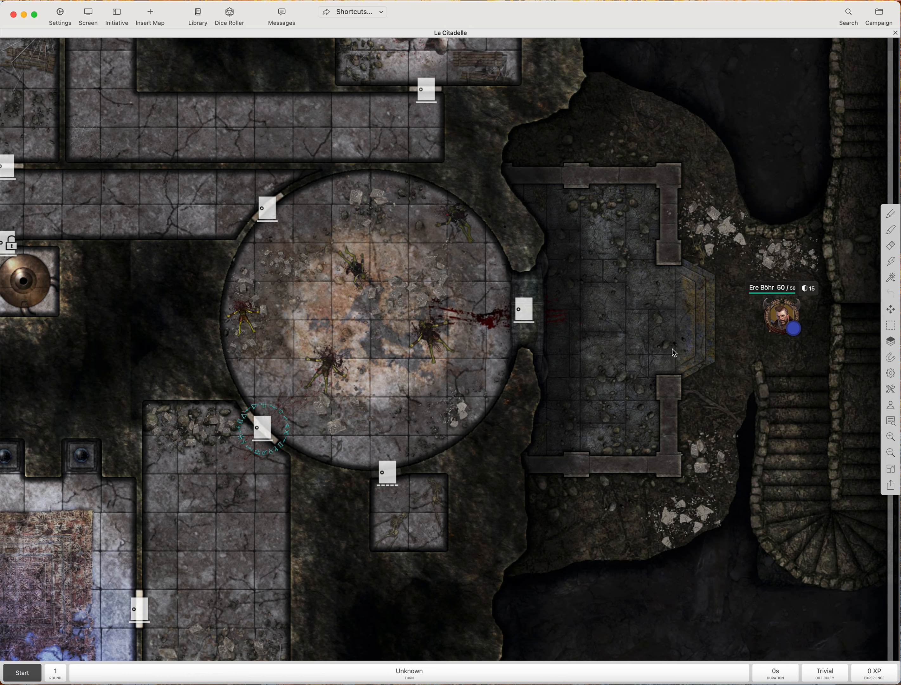
- Check the player token's edit settings and cancel the edit
right_click(779, 318)
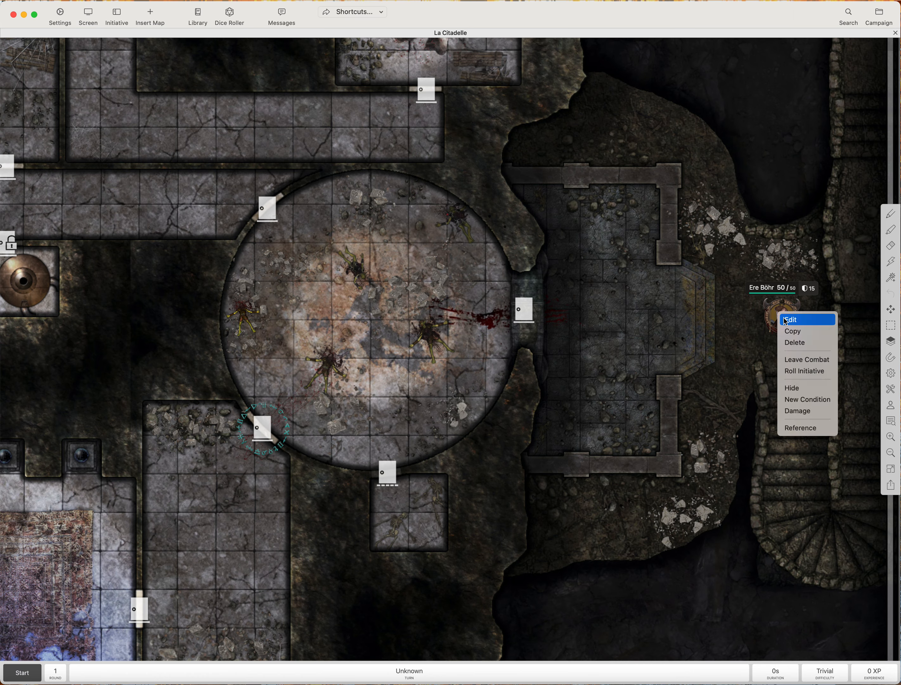
click(781, 319)
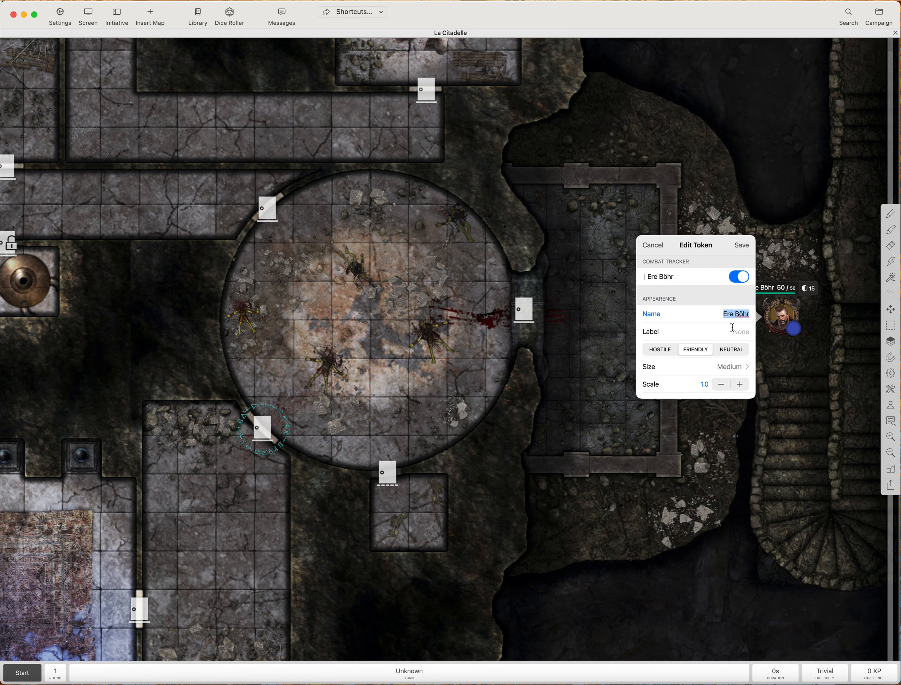
click(656, 247)
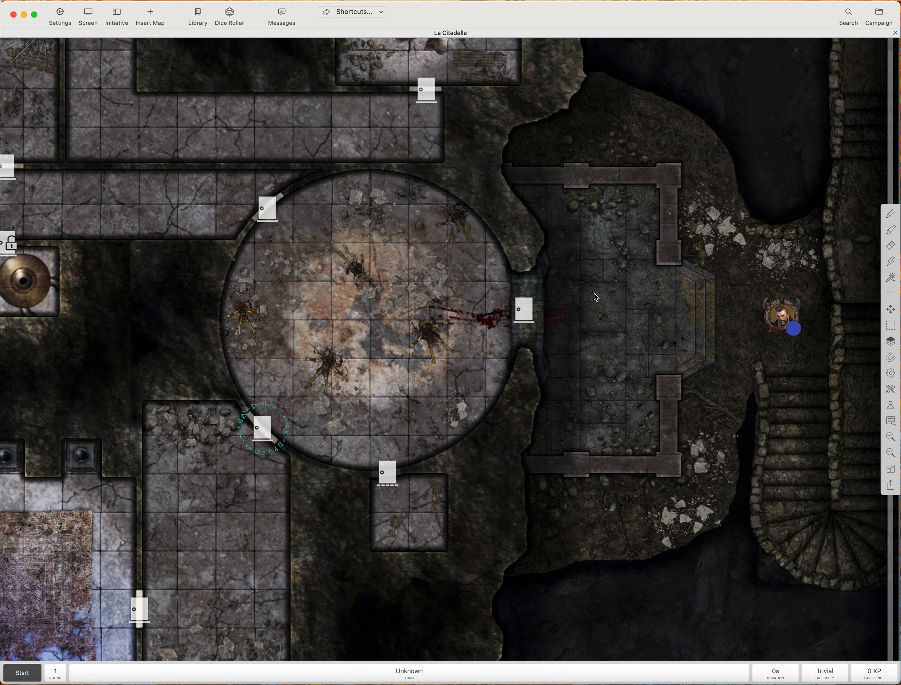
- Open the La Citadelle folder of the La Citadelle des Ténèbres module in the library beside the map
scroll(610, 308, up, 2)
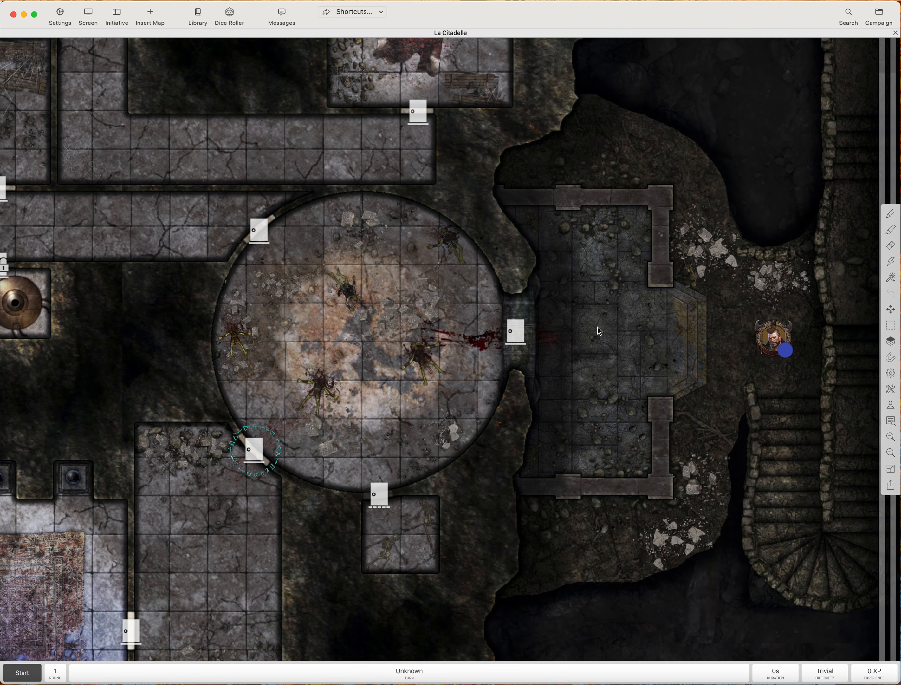
click(849, 18)
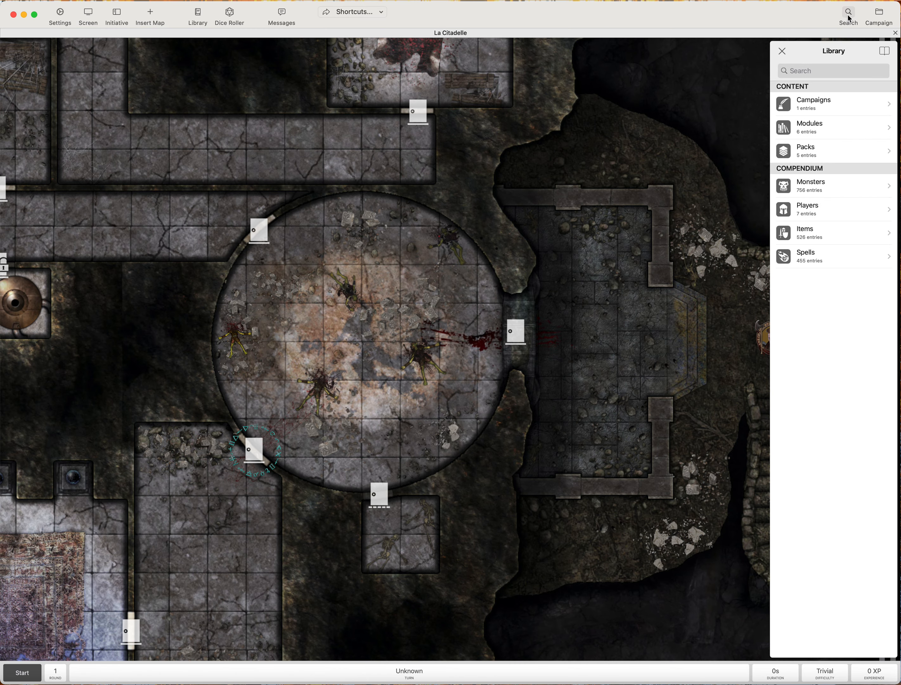
click(809, 130)
click(824, 148)
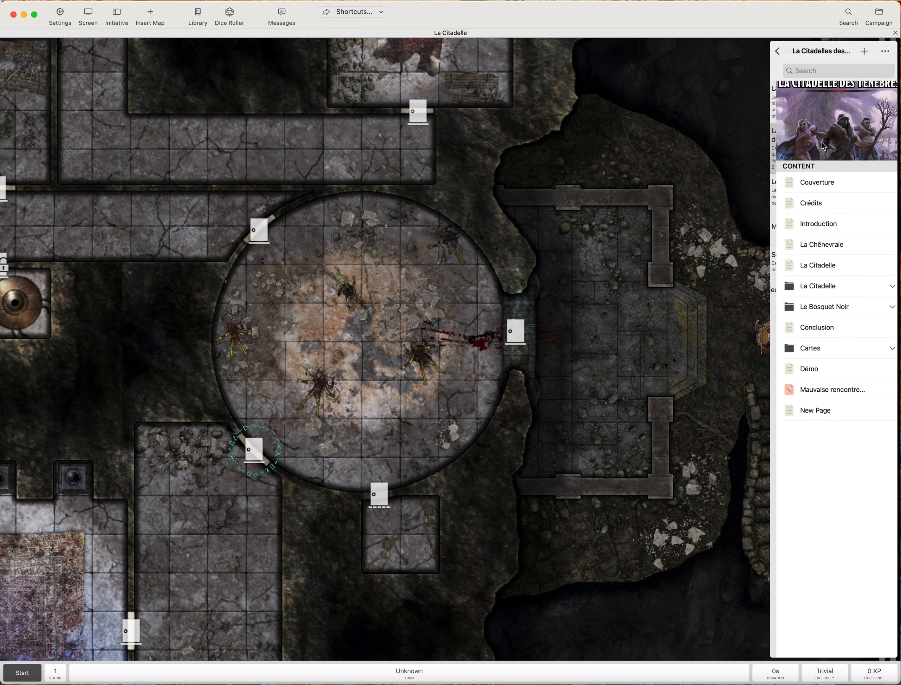
click(824, 291)
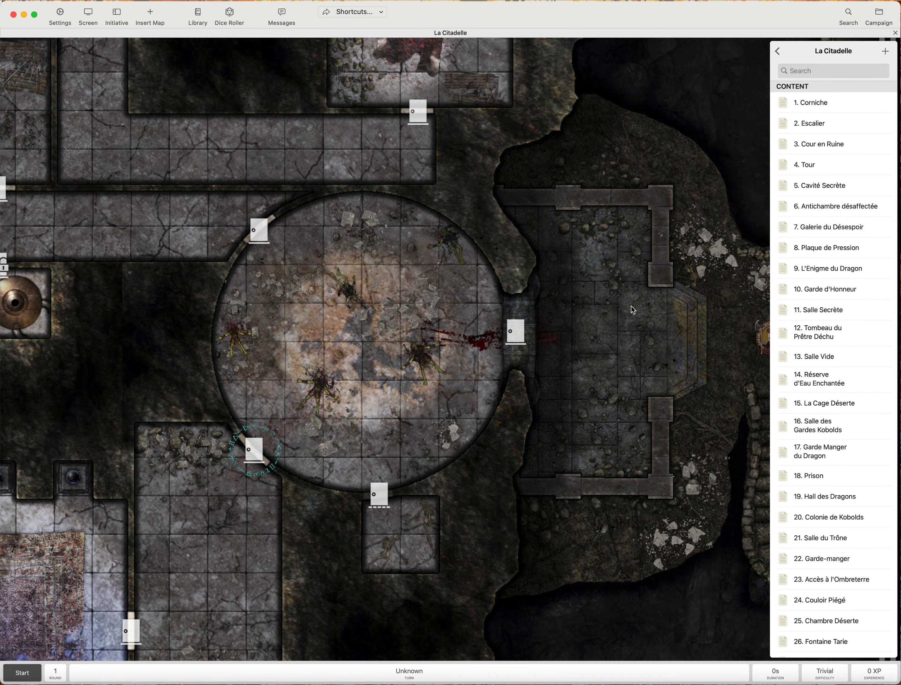
drag(631, 306, 548, 295)
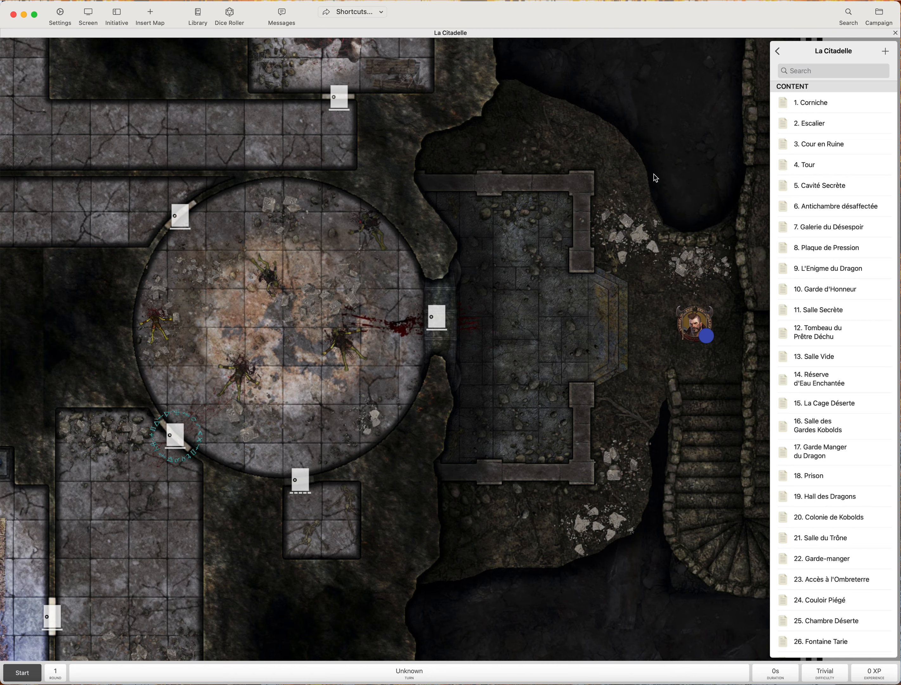
- Read through the 3. Cour en Ruine page and return to the La Citadelle page list
click(799, 144)
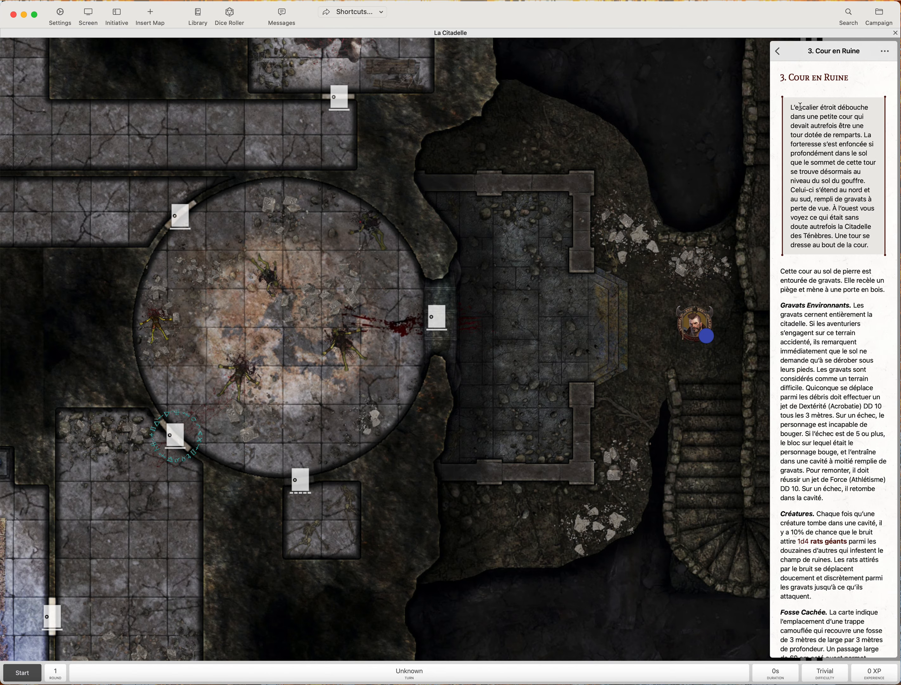
scroll(801, 114, down, 10)
scroll(791, 87, up, 10)
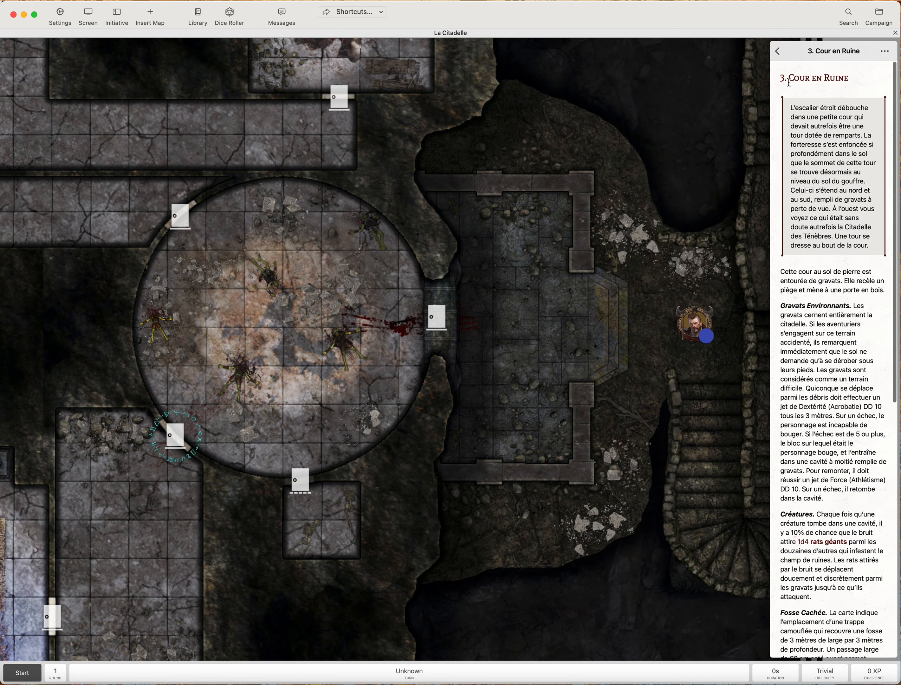
click(779, 52)
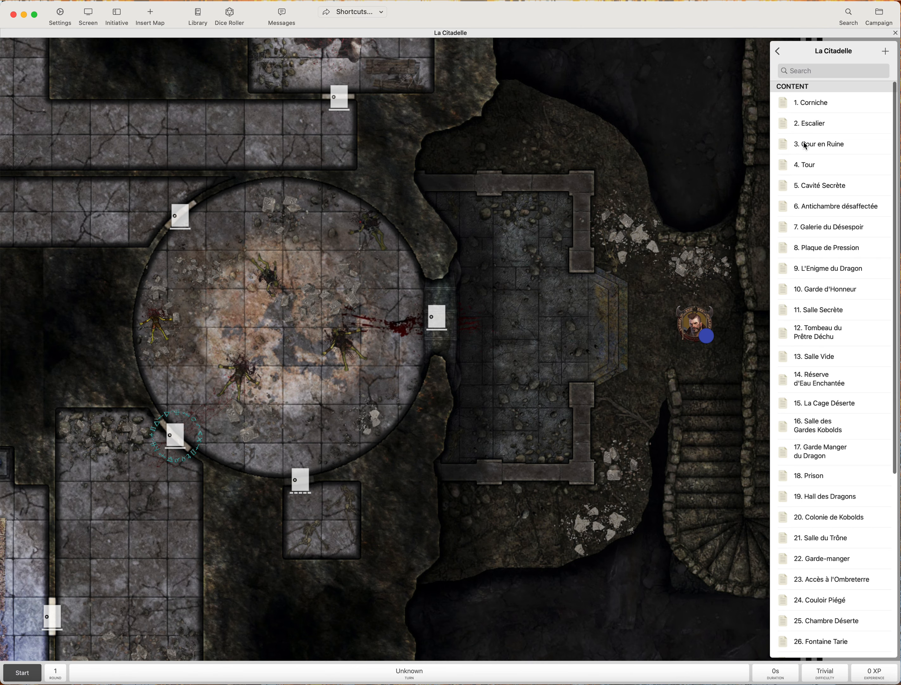
- Place a marker linked to the 3. Cour en Ruine page on the map northeast of the courtyard and save its default settings
mouse_move(809, 147)
mouse_down()
mouse_move(761, 148)
mouse_move(641, 227)
mouse_move(622, 272)
mouse_move(651, 257)
mouse_up()
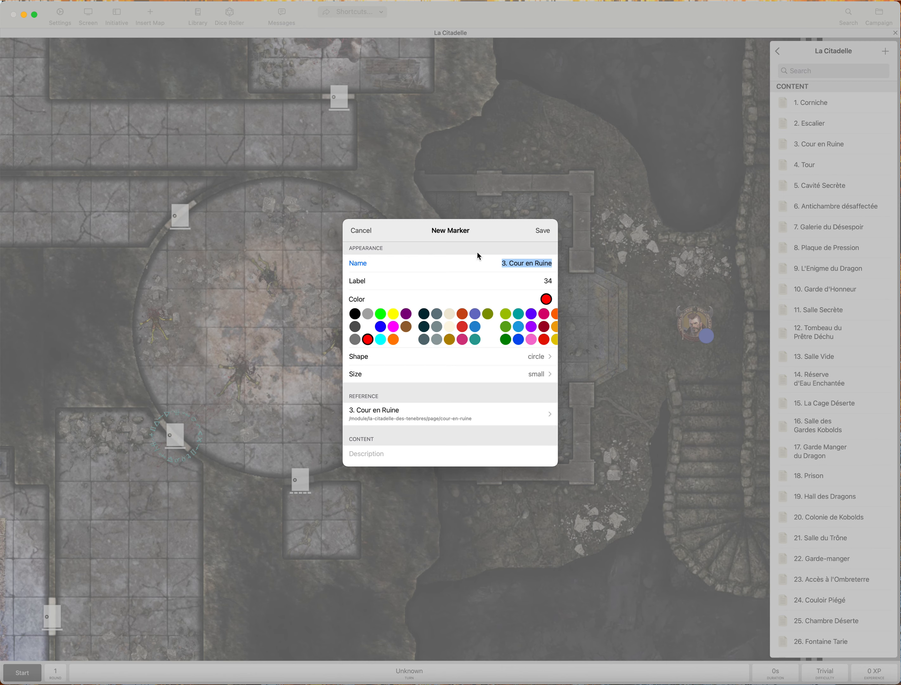
scroll(426, 323, down, 5)
scroll(466, 294, up, 6)
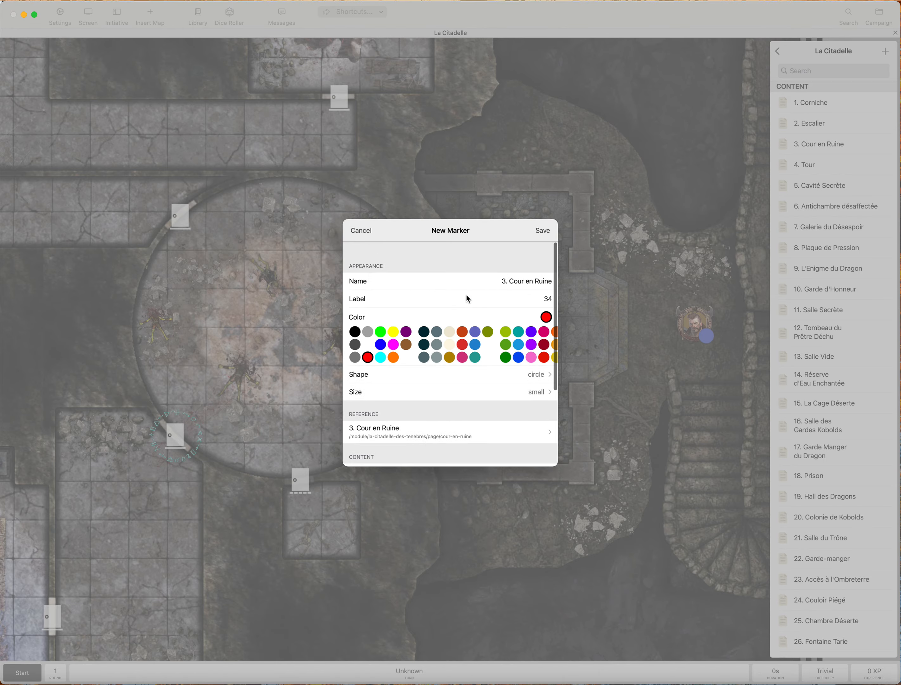
click(541, 230)
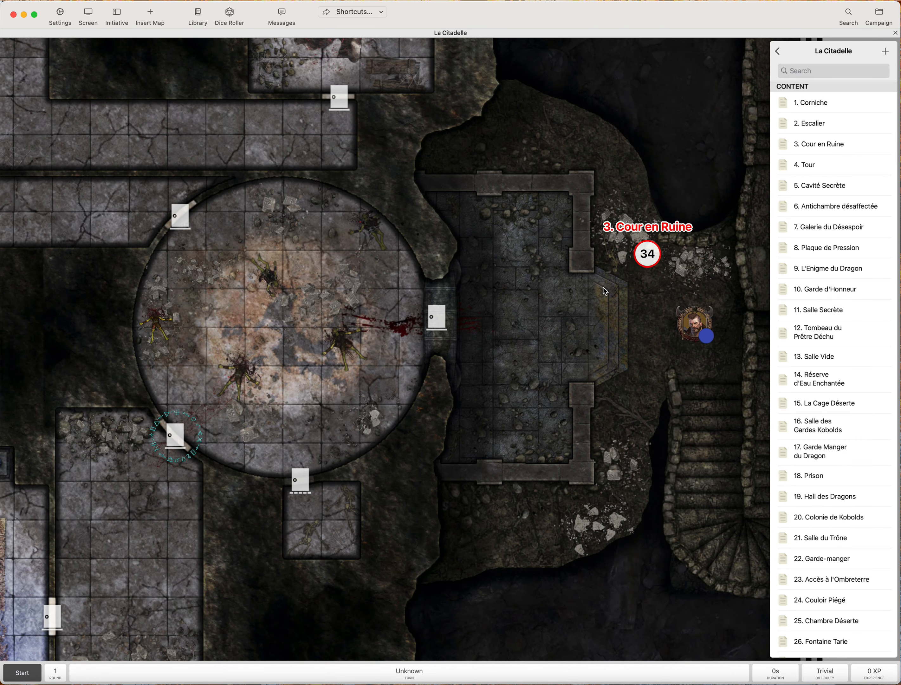
- Shift the 3. Cour en Ruine marker northeast onto the rubble and move the player's token south to the head of the stairs
drag(650, 258, 679, 239)
mouse_move(694, 198)
mouse_down()
mouse_move(666, 259)
mouse_move(490, 134)
mouse_move(660, 203)
mouse_move(697, 286)
mouse_move(660, 233)
mouse_move(661, 240)
mouse_up()
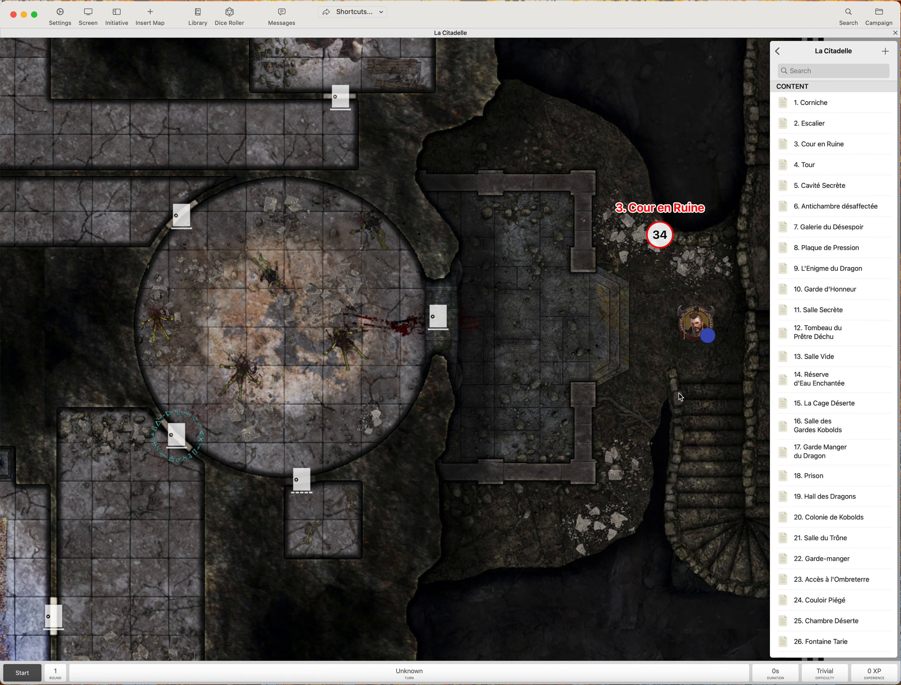
mouse_move(697, 331)
drag(697, 330, 664, 370)
scroll(723, 389, right, 3)
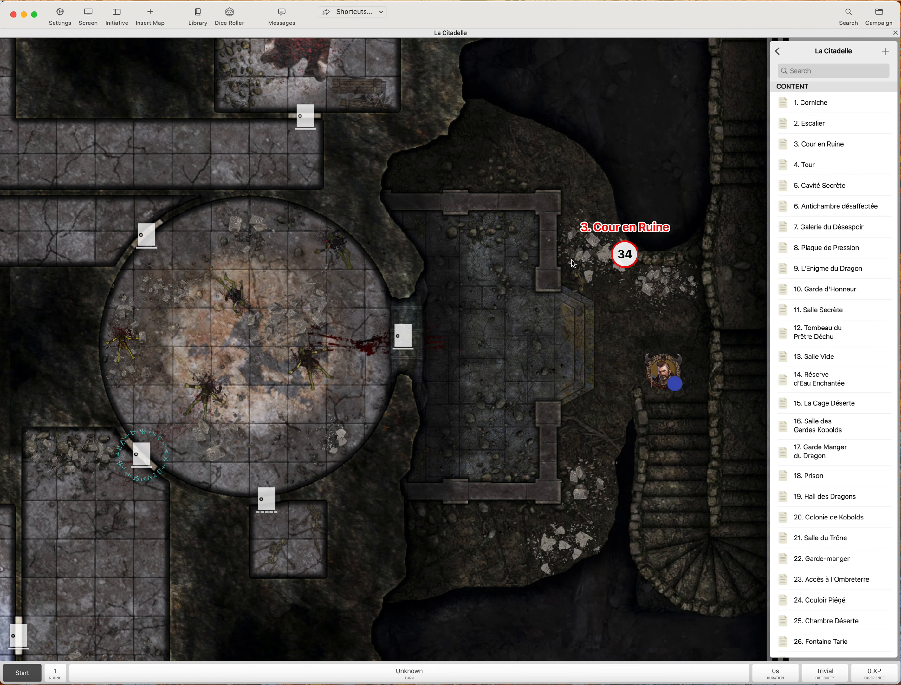
- Open the page linked to the 3. Cour en Ruine marker, enlarge its window and position it over the circular room
click(623, 256)
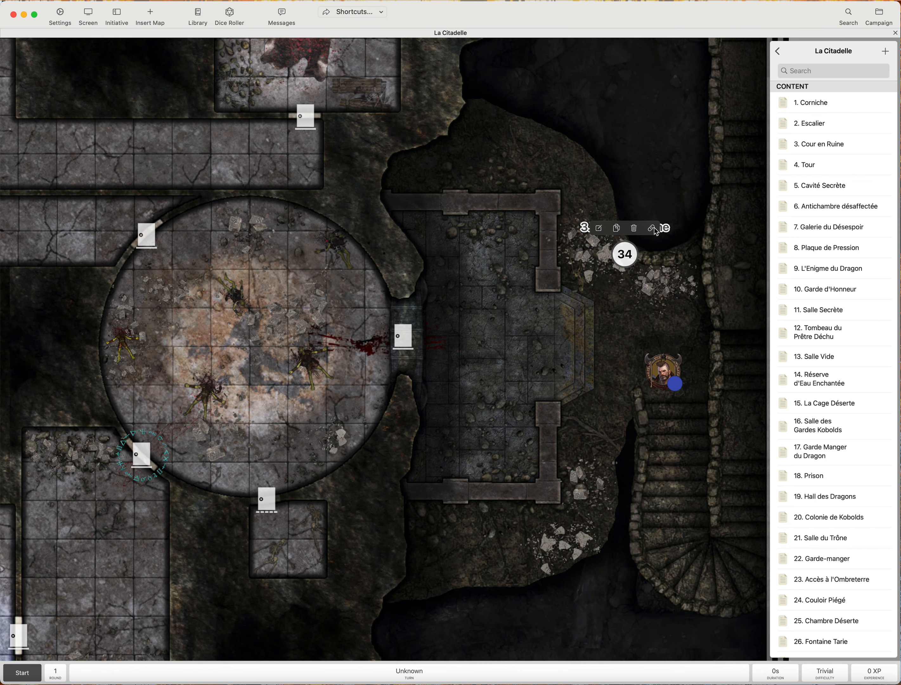
click(652, 231)
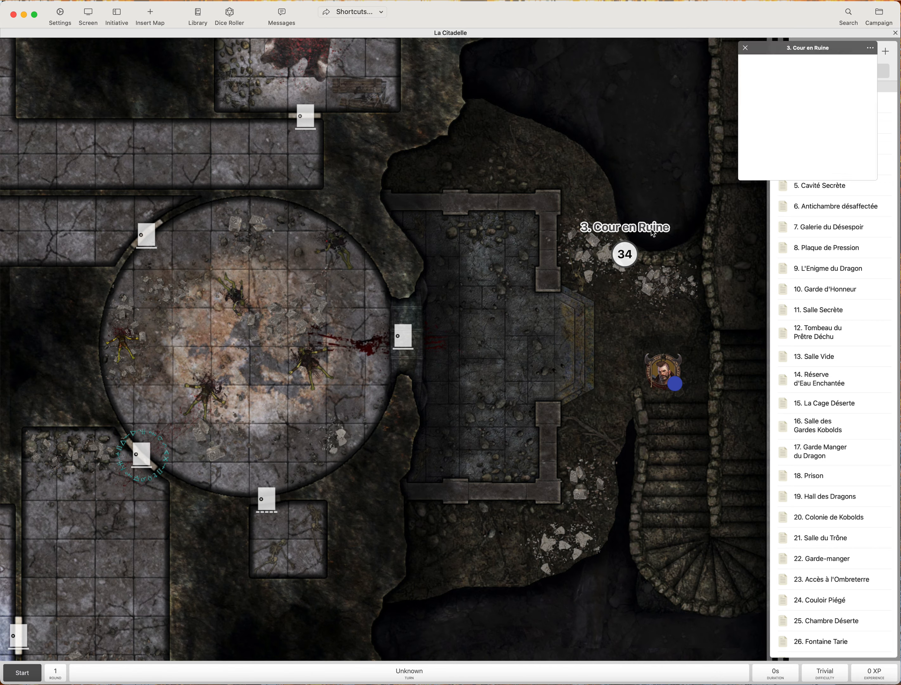
drag(784, 52, 665, 68)
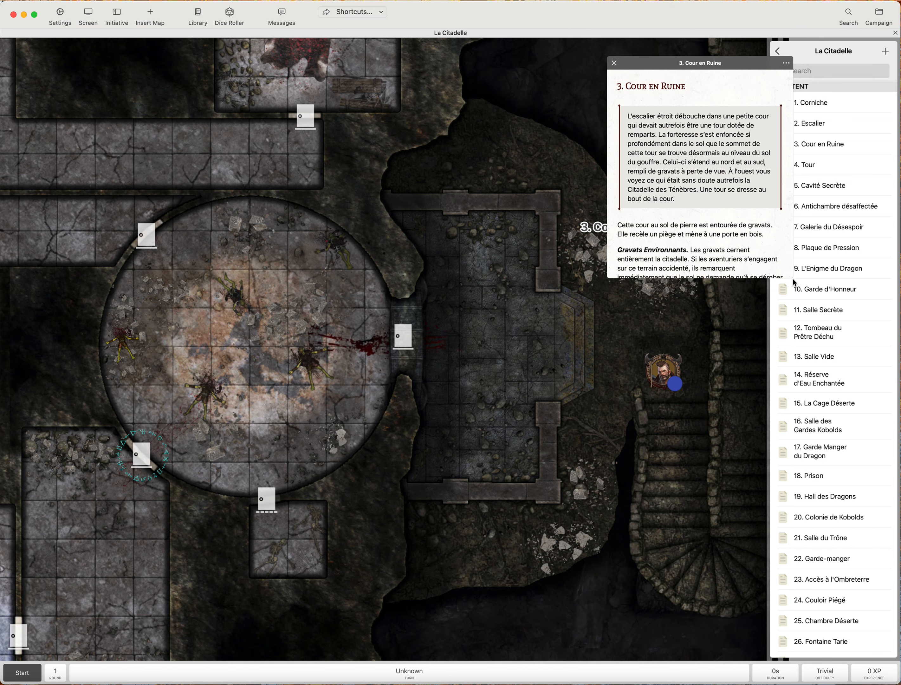
drag(688, 62, 392, 143)
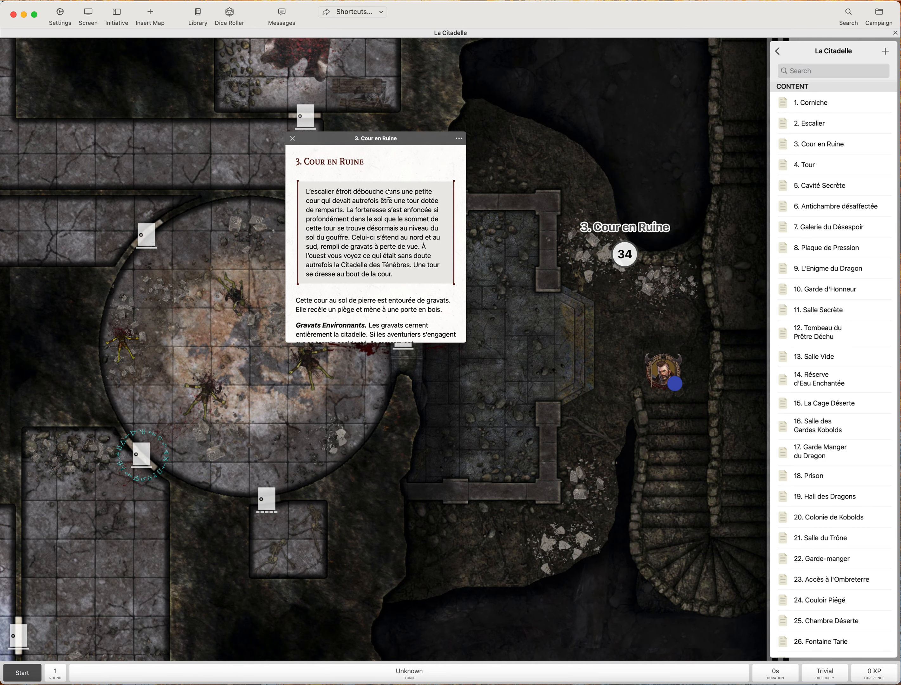
drag(337, 146, 244, 229)
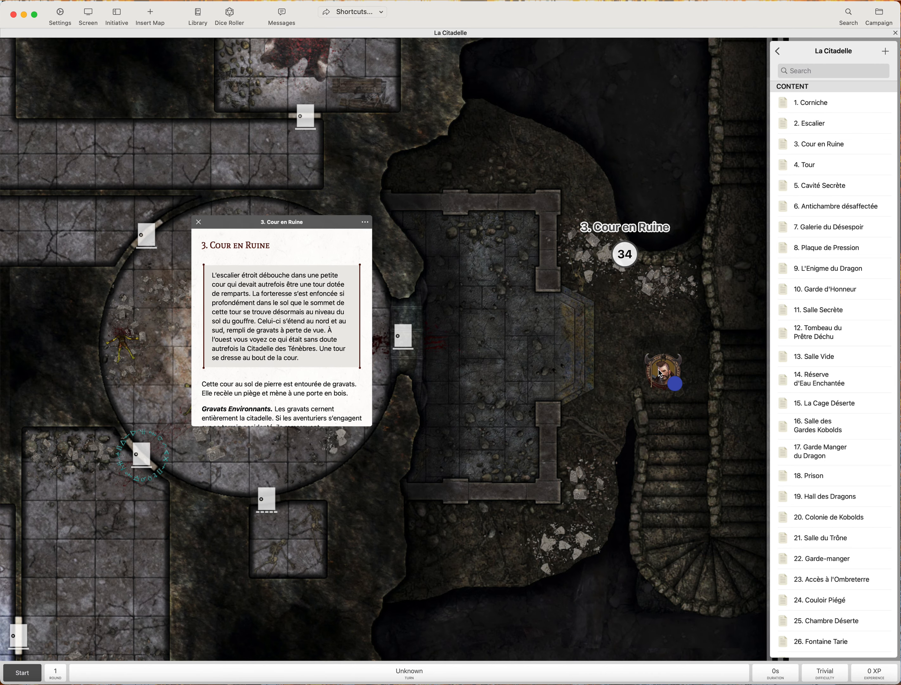
- Widen and shorten the 3. Cour en Ruine page window, place it just north of the circular room, and move the player's token north of the stairs
mouse_move(660, 373)
mouse_down()
mouse_move(671, 415)
mouse_move(668, 393)
mouse_up()
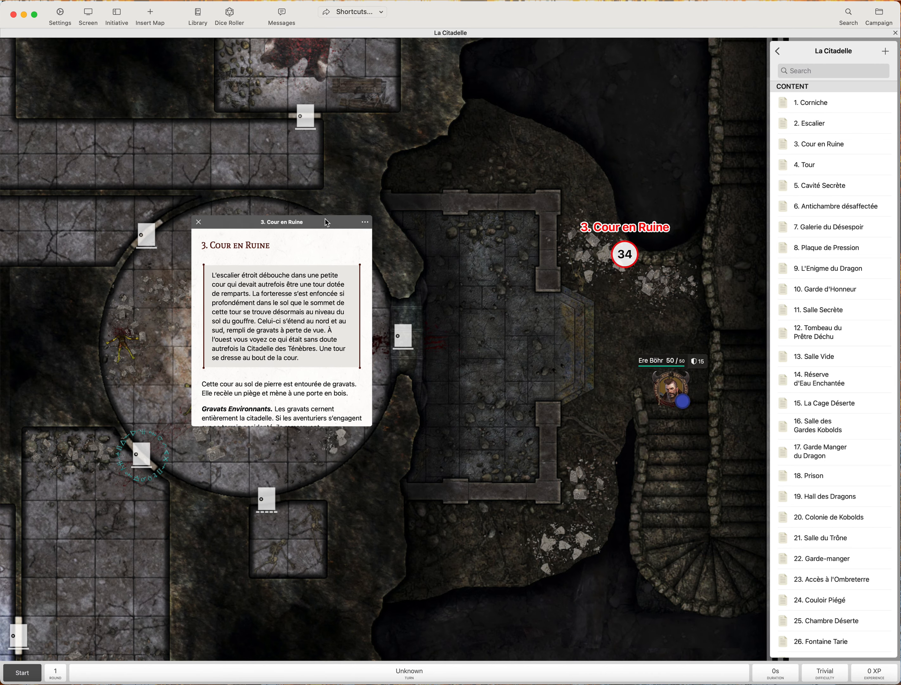
drag(327, 222, 299, 119)
drag(345, 323, 404, 263)
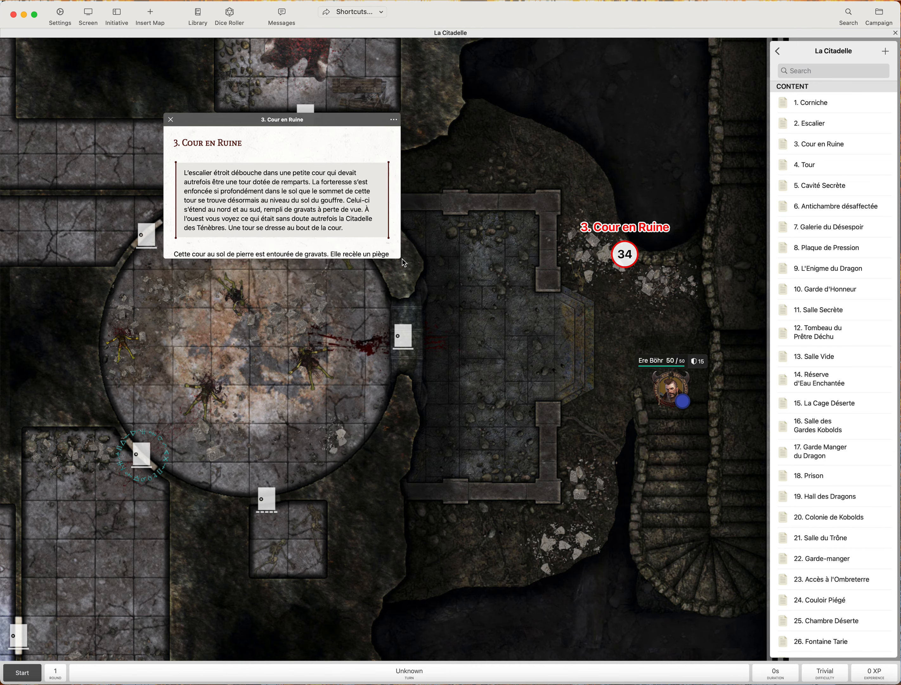
drag(274, 119, 309, 99)
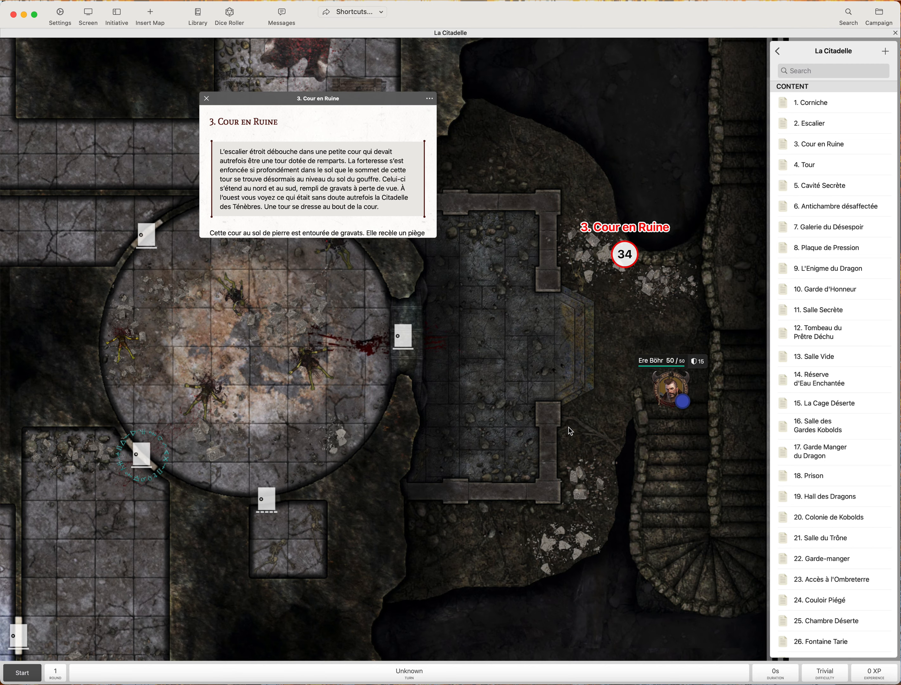
drag(664, 392, 655, 356)
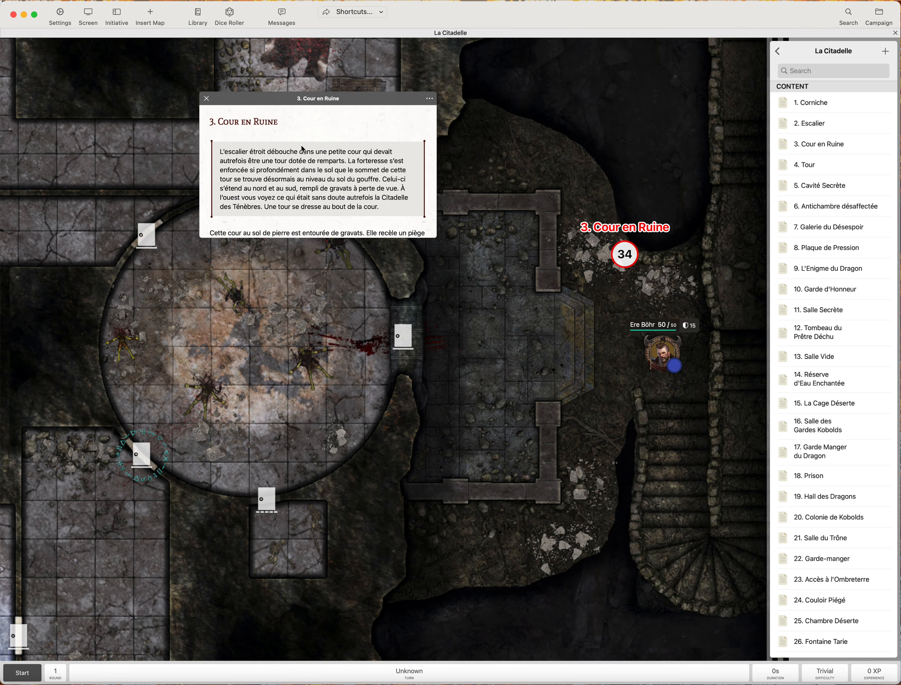
- Read the 3. Cour en Ruine page from its description through the Créatures section and close its window
scroll(234, 161, down, 1)
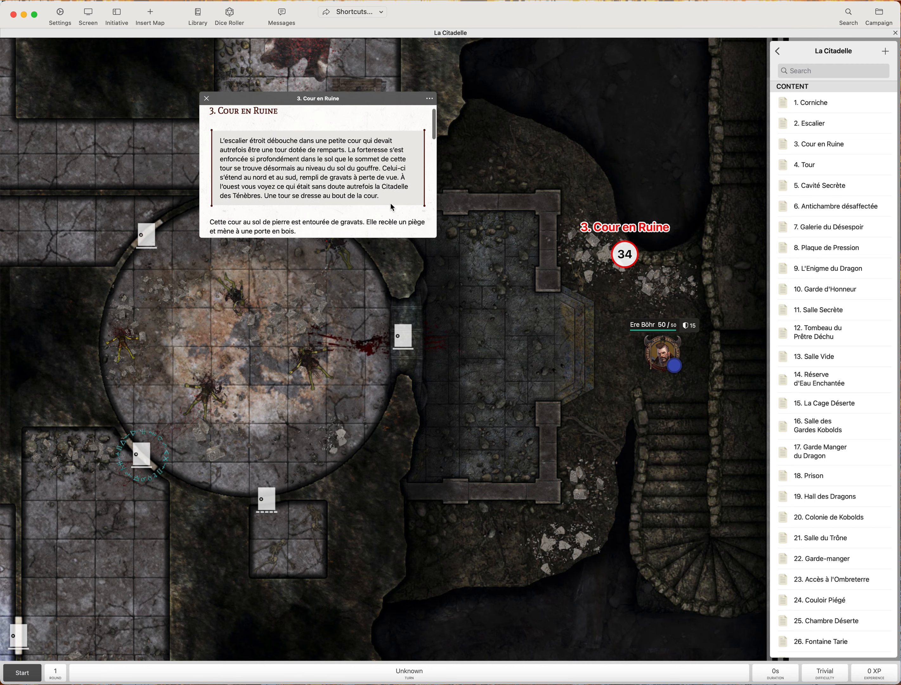
scroll(391, 208, down, 5)
scroll(266, 186, down, 5)
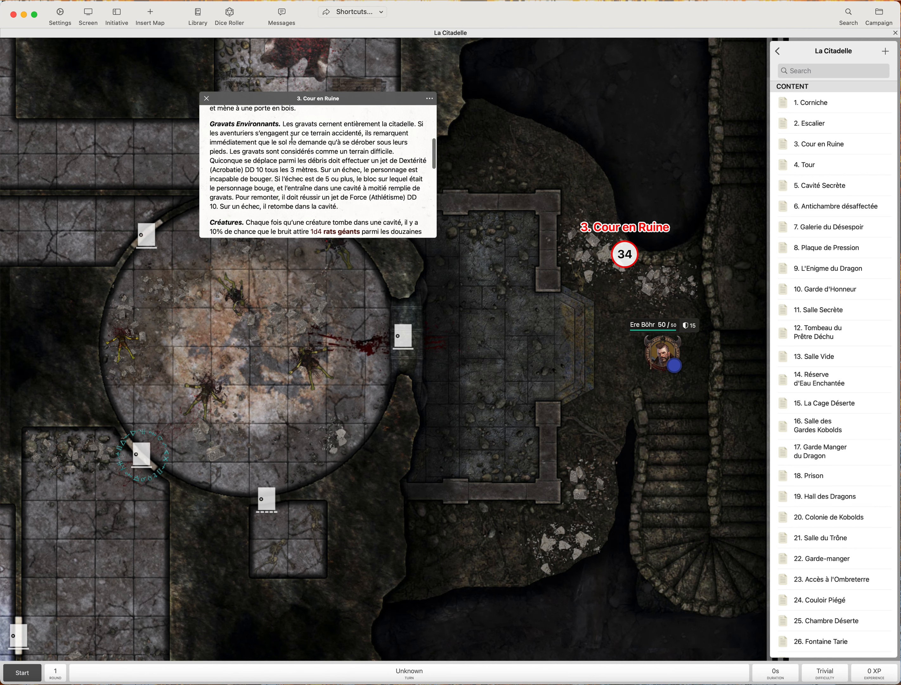
scroll(363, 183, down, 5)
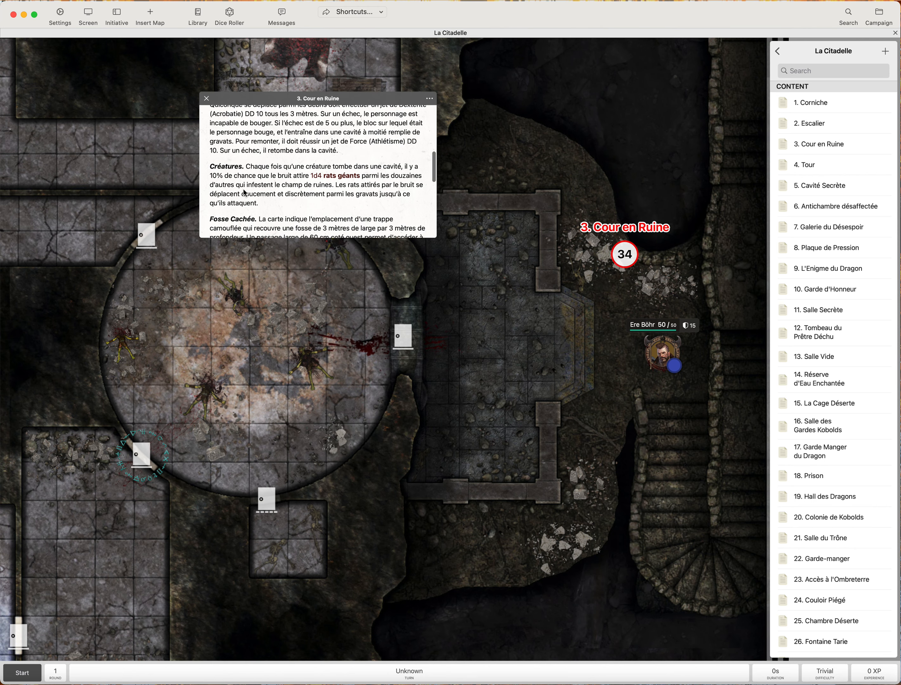
scroll(244, 193, up, 15)
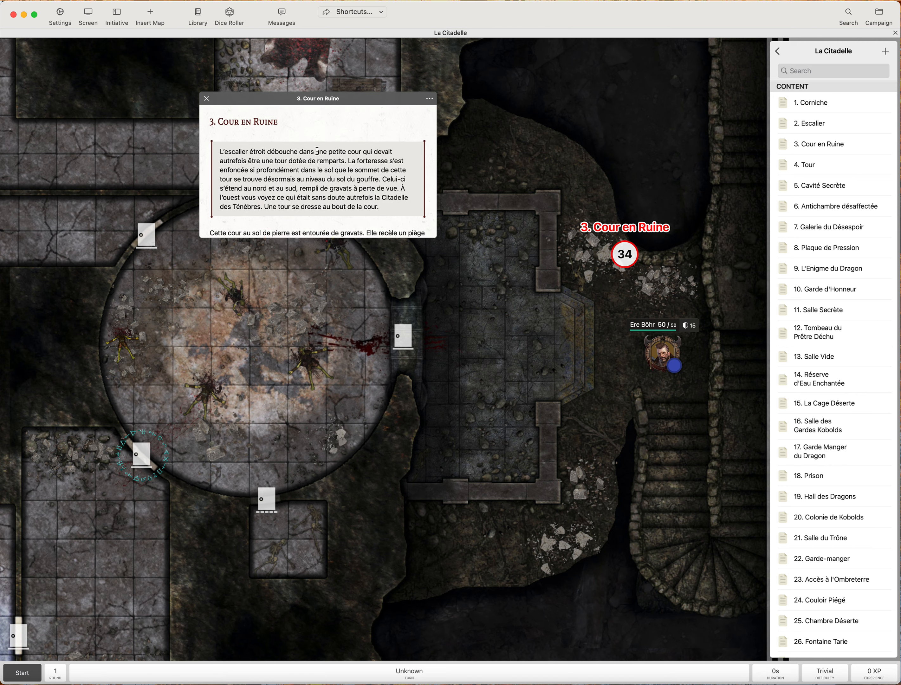
click(207, 99)
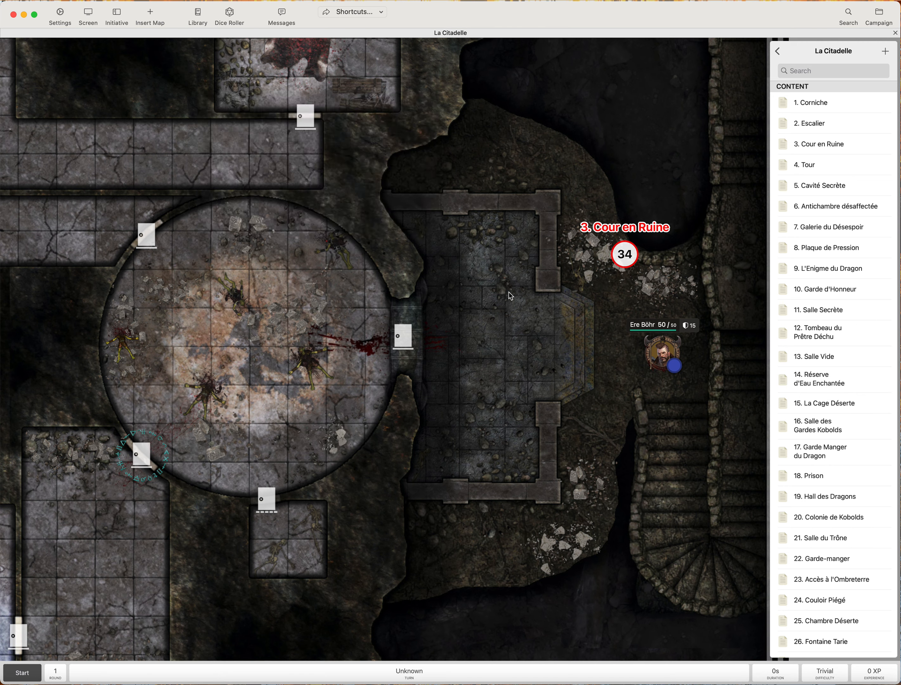
- Place a marker linked to the 4. Tour page on the map with default settings and position it just west of the circular room
mouse_move(509, 293)
mouse_down()
mouse_move(513, 365)
mouse_move(520, 305)
mouse_up()
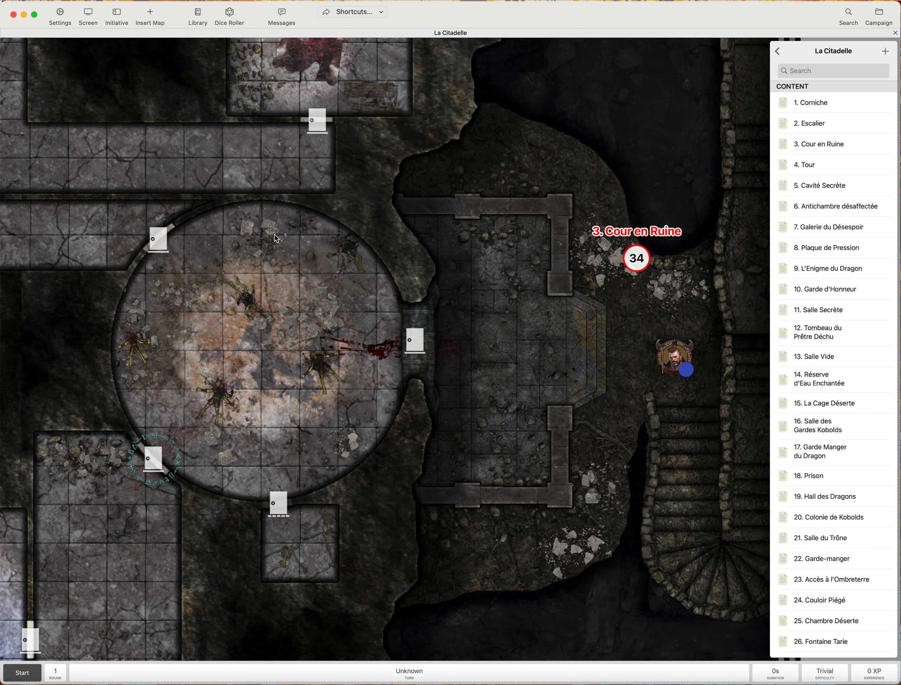
mouse_move(806, 167)
mouse_down()
mouse_move(766, 164)
mouse_move(260, 334)
mouse_up()
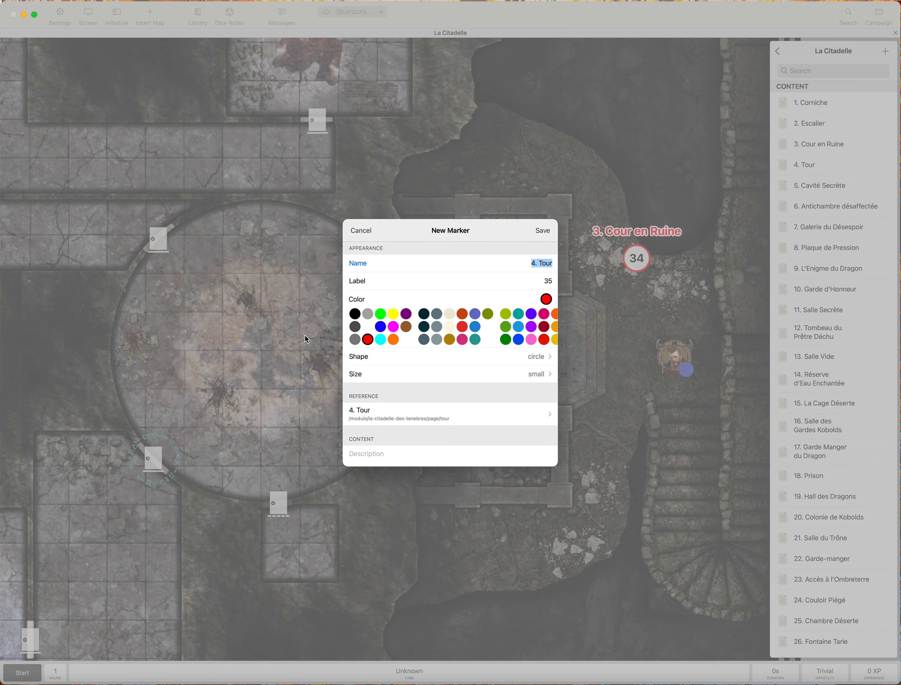
click(544, 230)
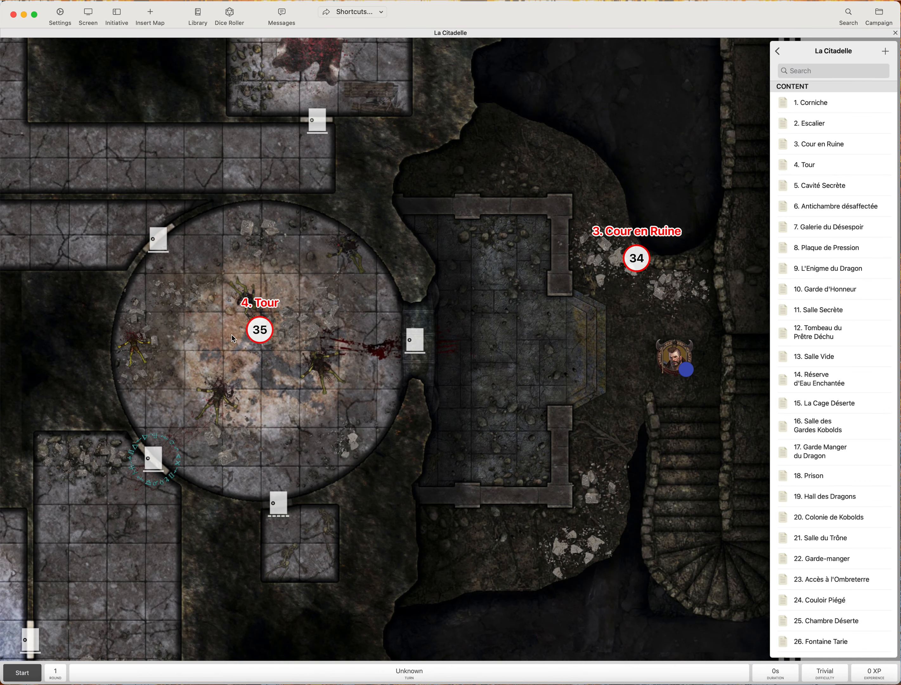
mouse_move(270, 332)
mouse_down()
mouse_move(89, 308)
mouse_move(95, 336)
mouse_up()
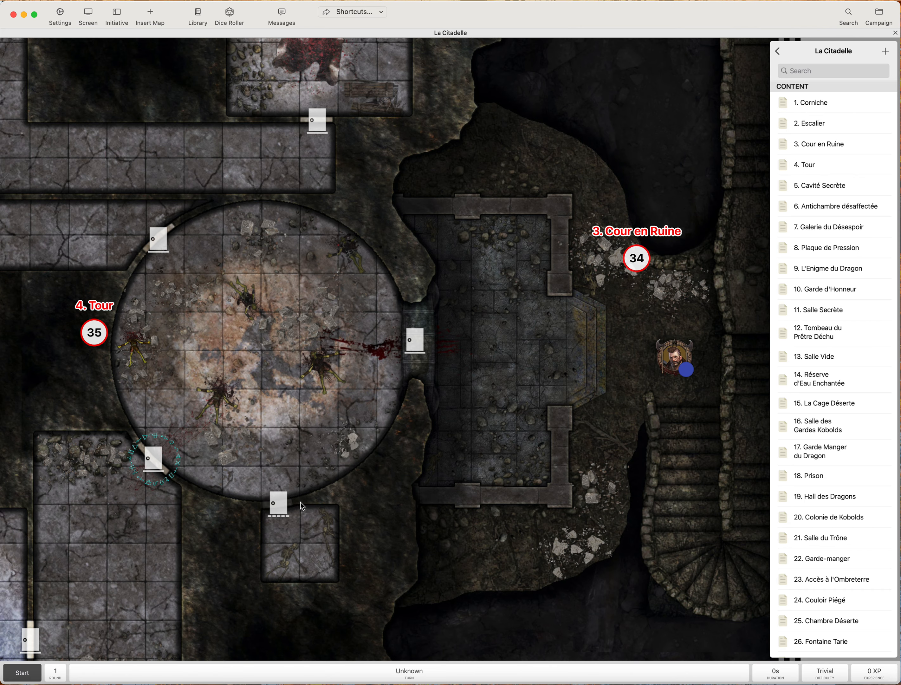
- Place a marker linked to the 5. Cavité Secrète page just east of the small room south of the tower and check its linked page
mouse_move(792, 185)
mouse_down()
mouse_move(665, 202)
mouse_move(398, 472)
mouse_move(357, 543)
mouse_up()
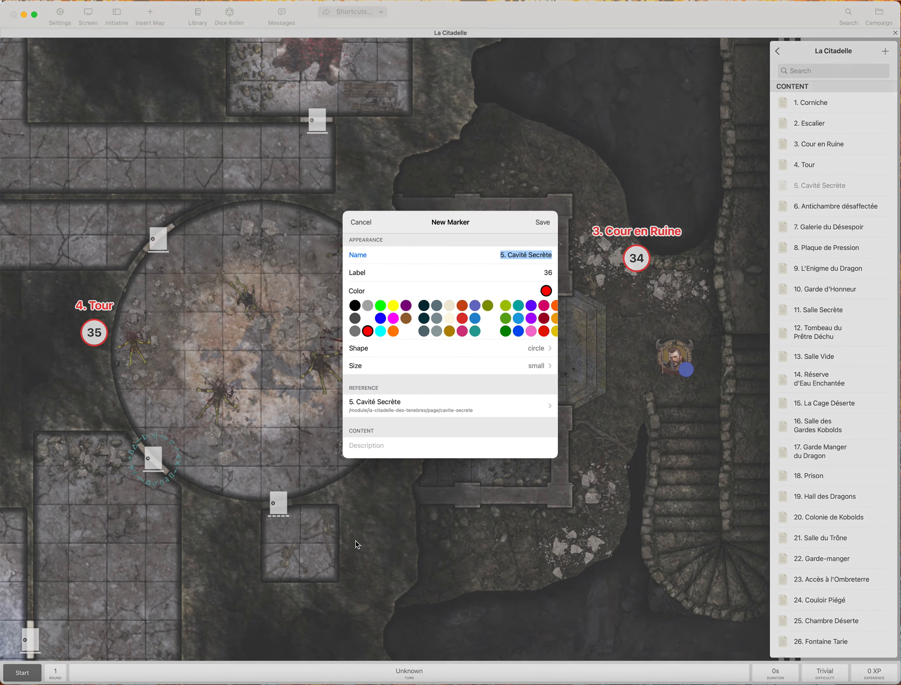
click(551, 232)
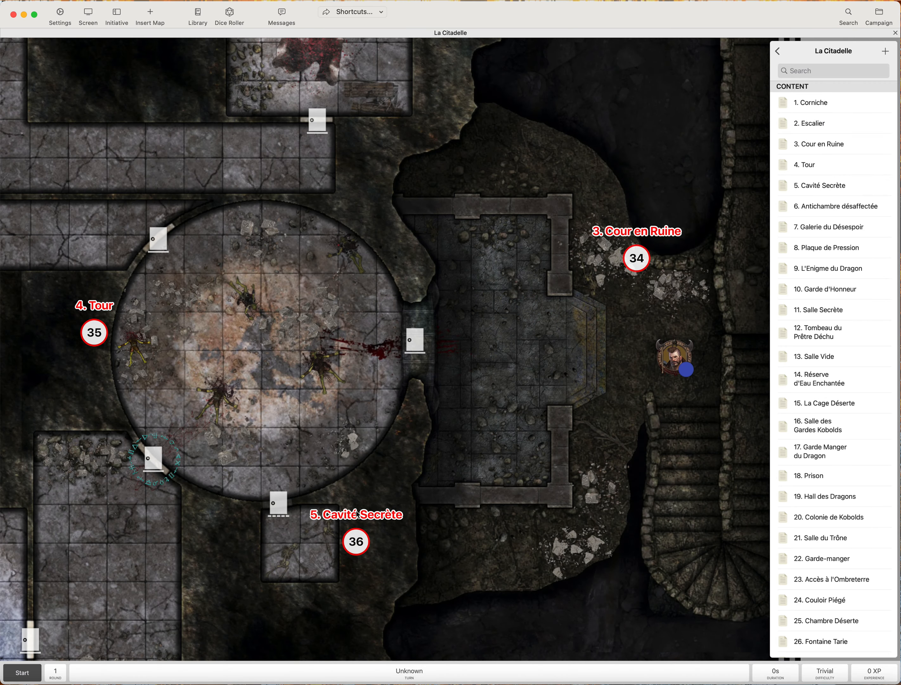
scroll(376, 357, up, 1)
scroll(375, 357, down, 6)
double_click(382, 424)
drag(382, 425, 396, 433)
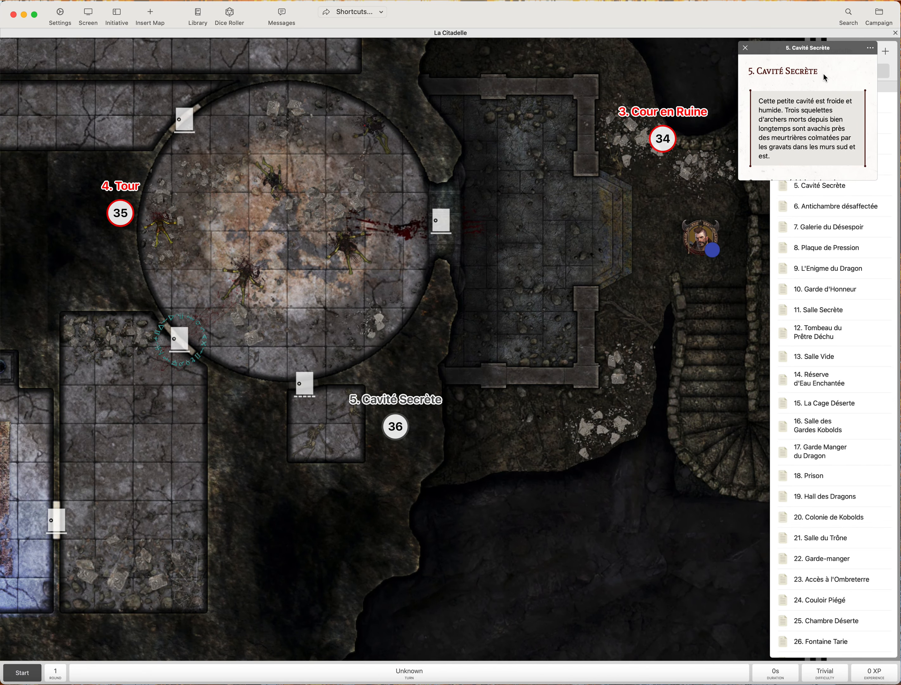
click(746, 48)
- Hide the module page list and open the page referenced by the 3. Cour en Ruine marker
drag(496, 269, 482, 364)
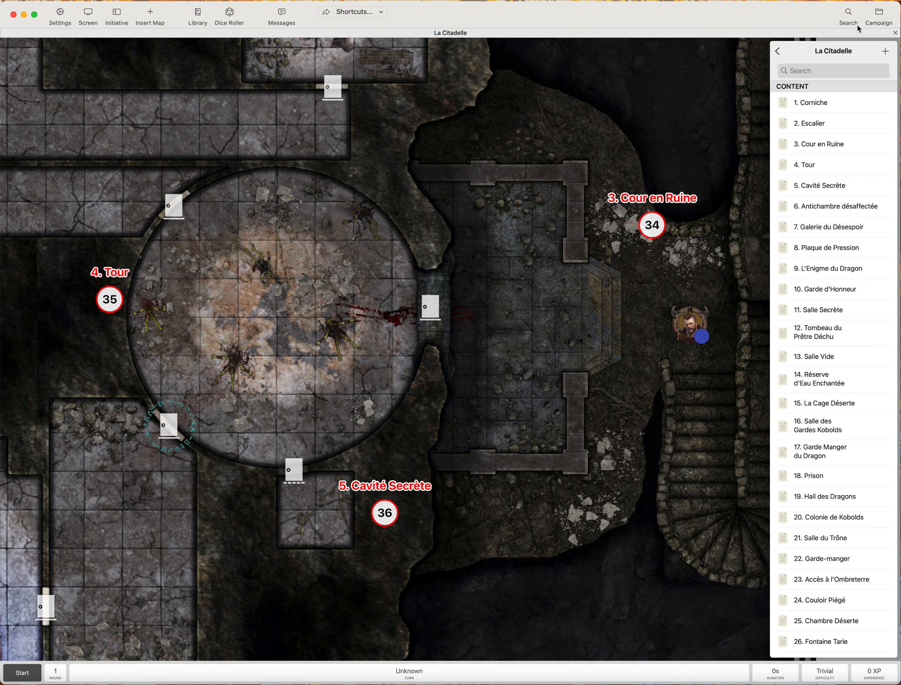
click(850, 14)
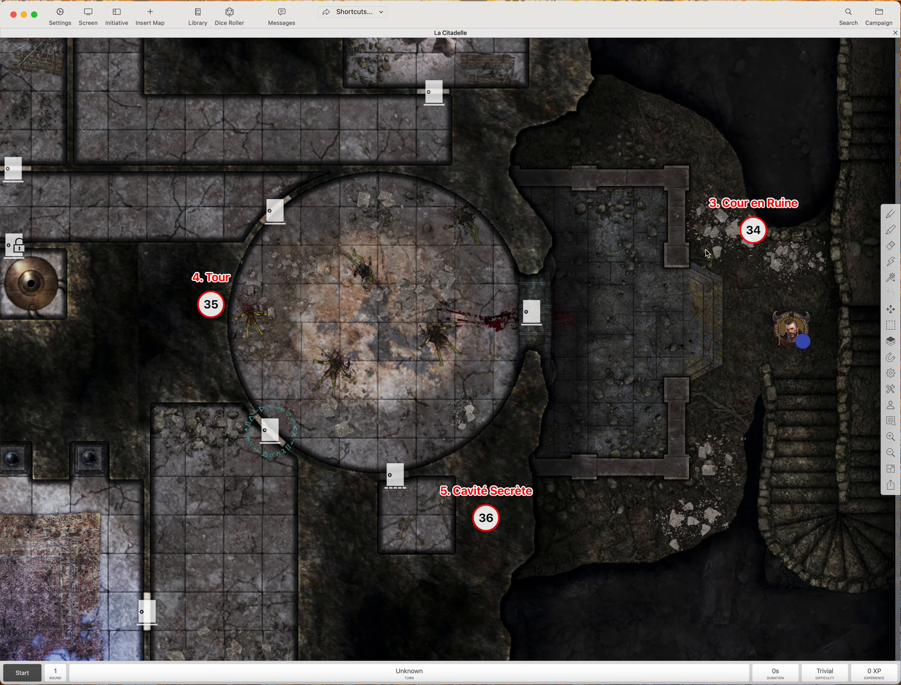
right_click(756, 233)
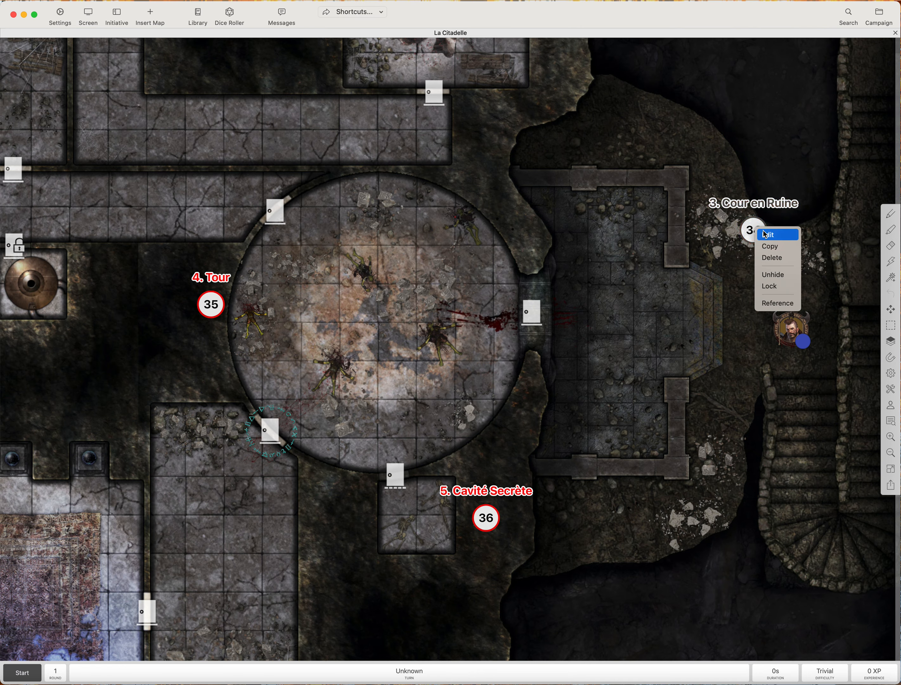
click(773, 310)
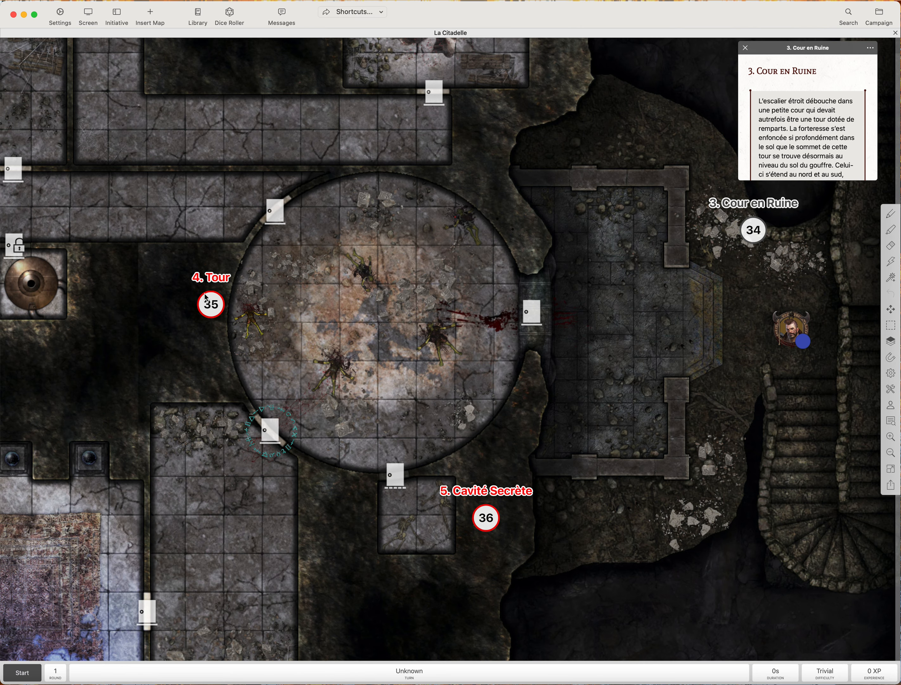
- Open the page referenced by the 4. Tour marker, place it southwest of the marker, and move the 3. Cour en Ruine window north of the courtyard
click(210, 303)
right_click(210, 303)
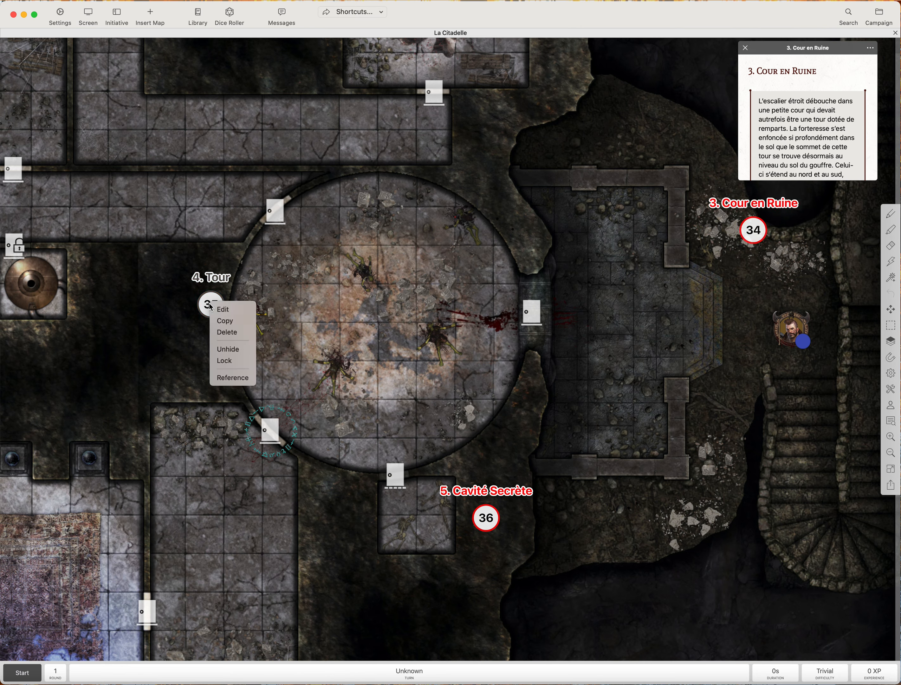
click(234, 376)
drag(772, 65, 140, 348)
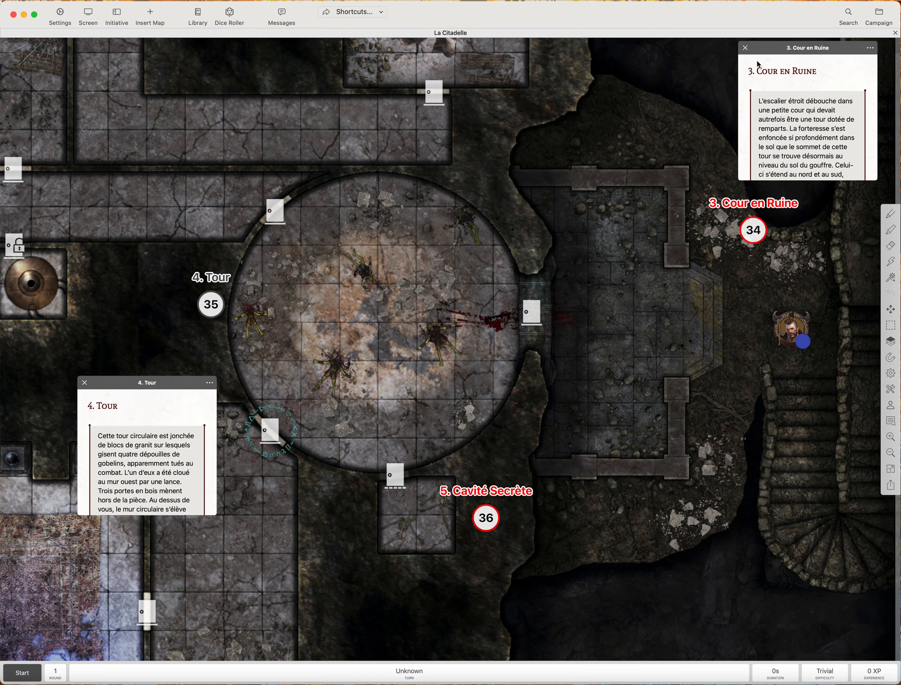
drag(768, 49, 582, 76)
- Move the player's token west to the courtyard steps and close the 4. Tour and 3. Cour en Ruine page windows
scroll(779, 443, up, 4)
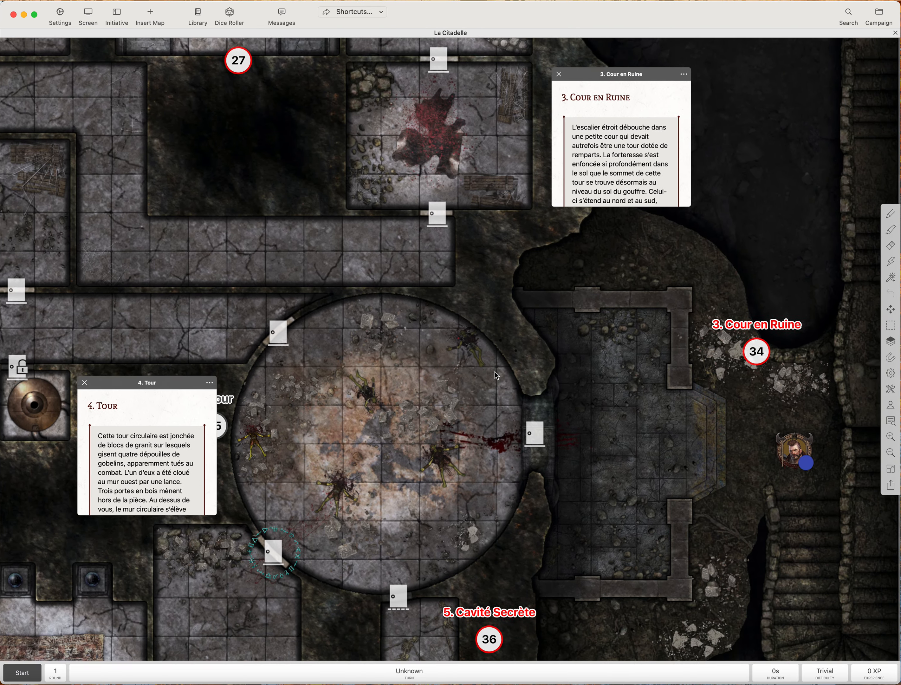
drag(793, 443, 754, 431)
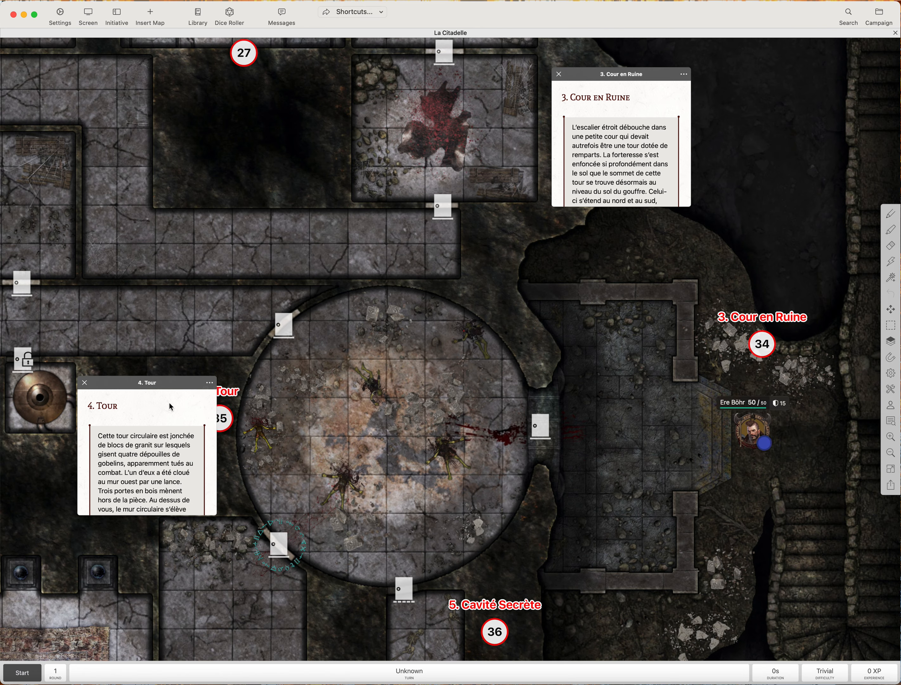
click(85, 384)
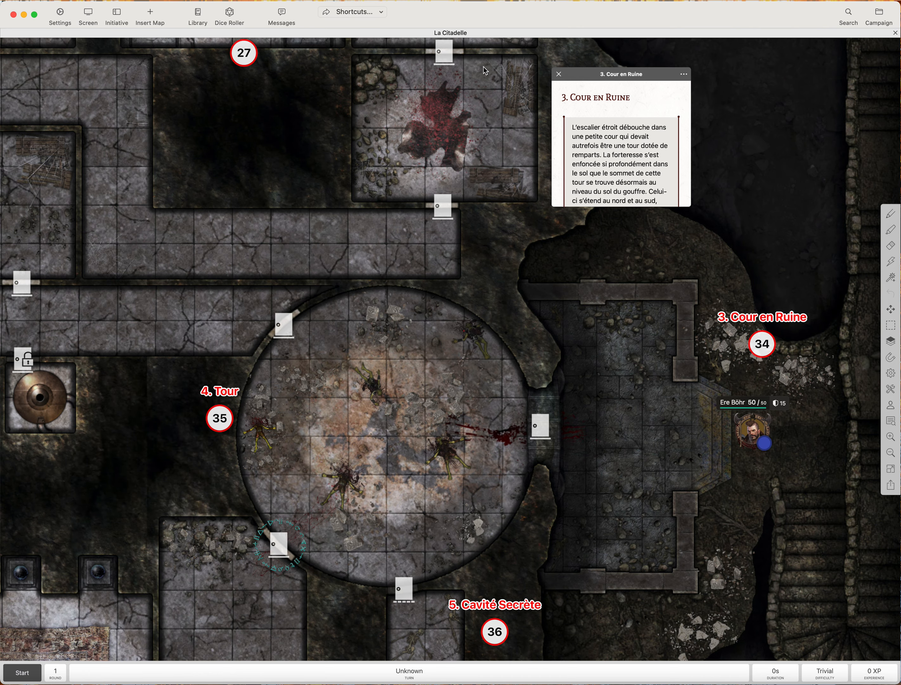
click(558, 77)
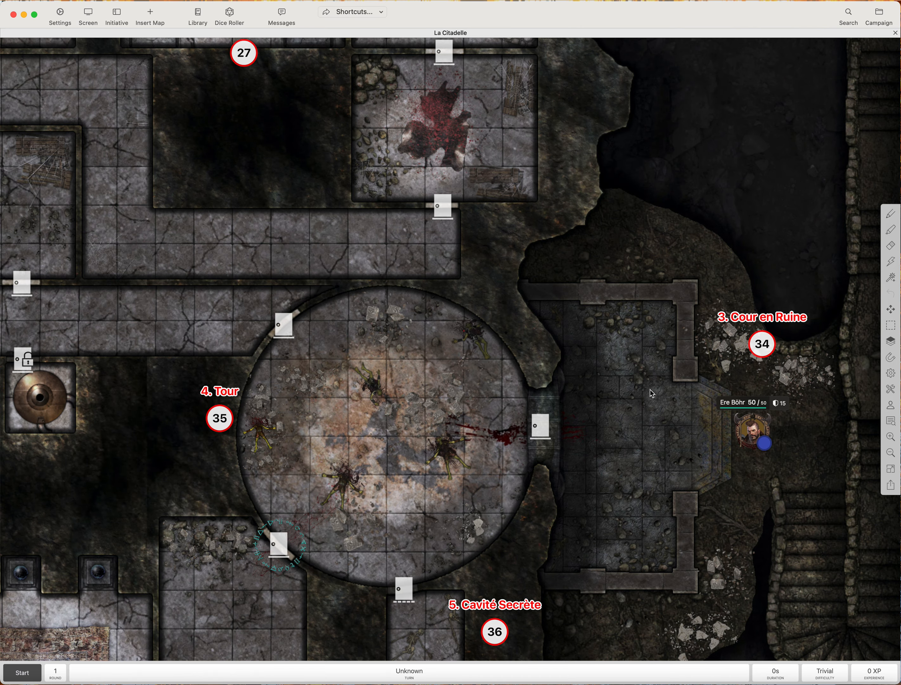
- Open the 3. Cour en Ruine marker's settings for editing
scroll(664, 392, down, 3)
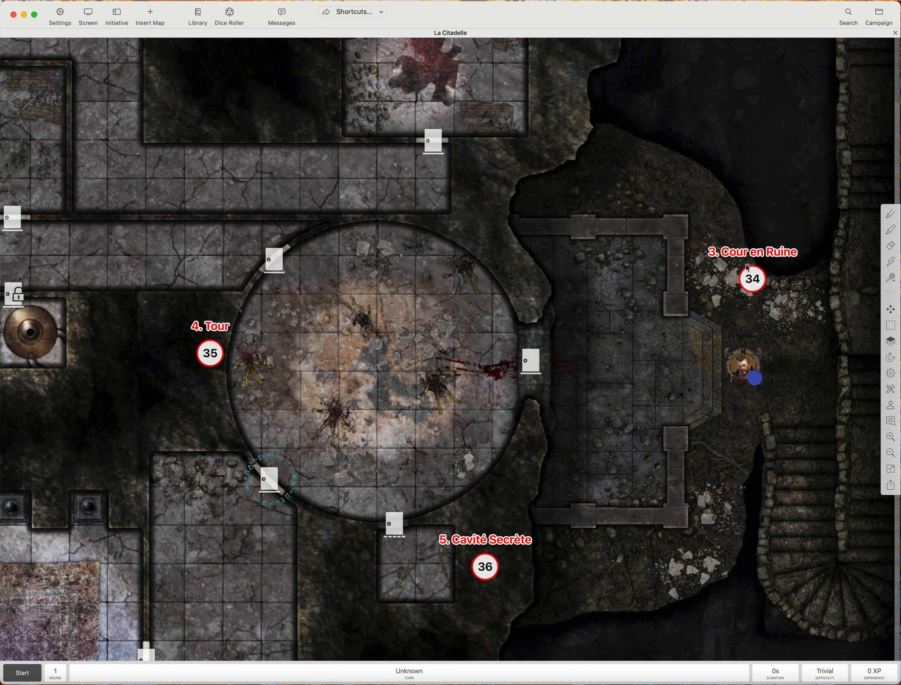
scroll(707, 299, down, 1)
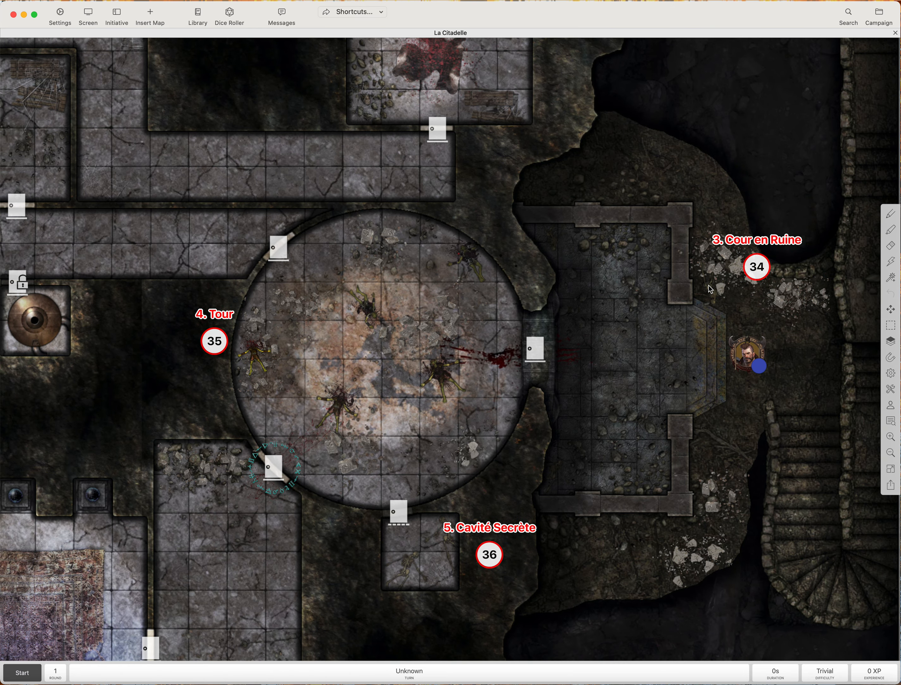
right_click(756, 270)
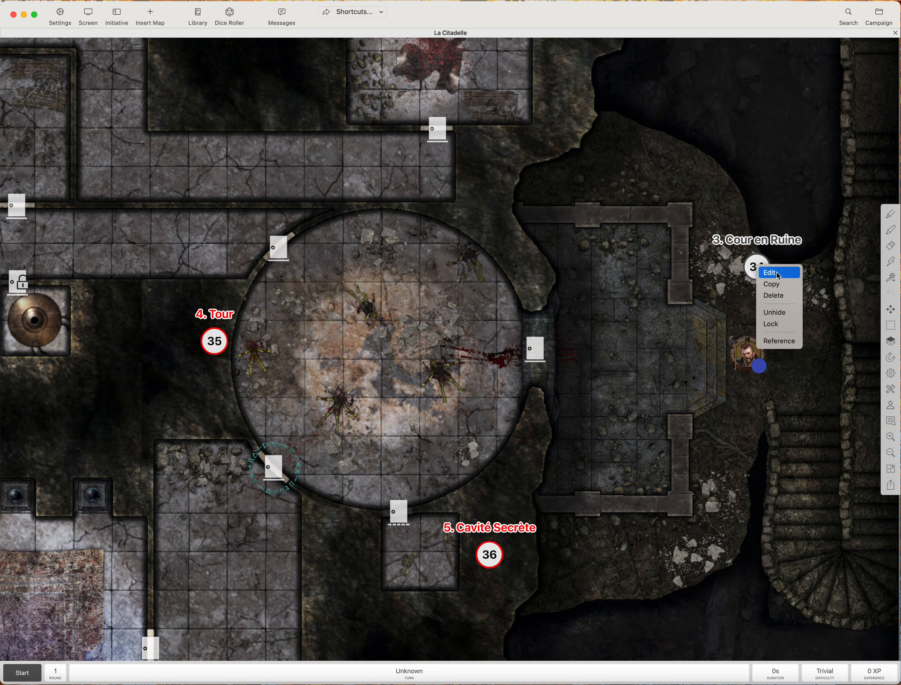
click(756, 270)
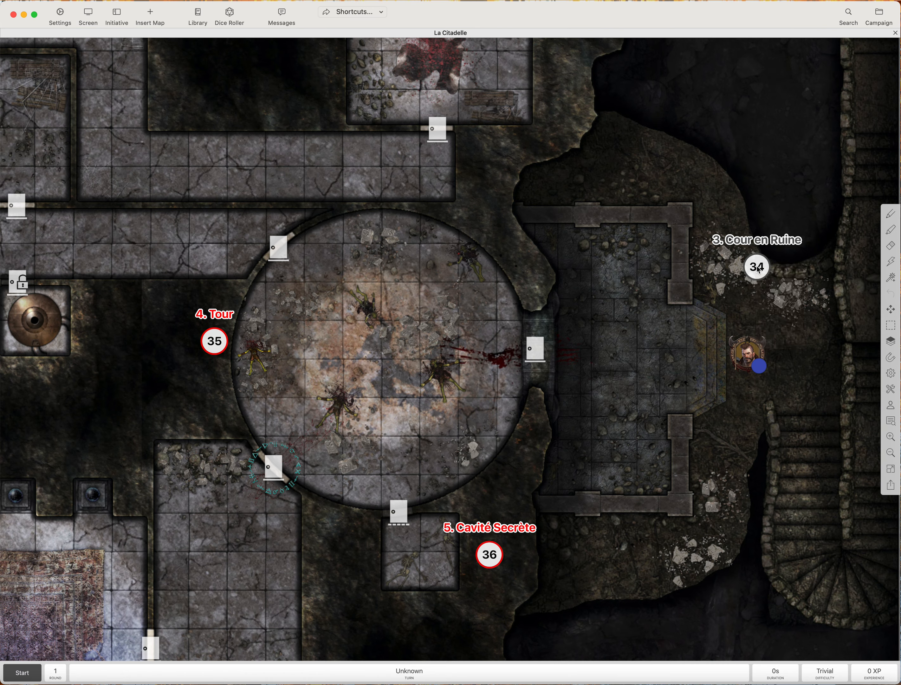
mouse_move(758, 269)
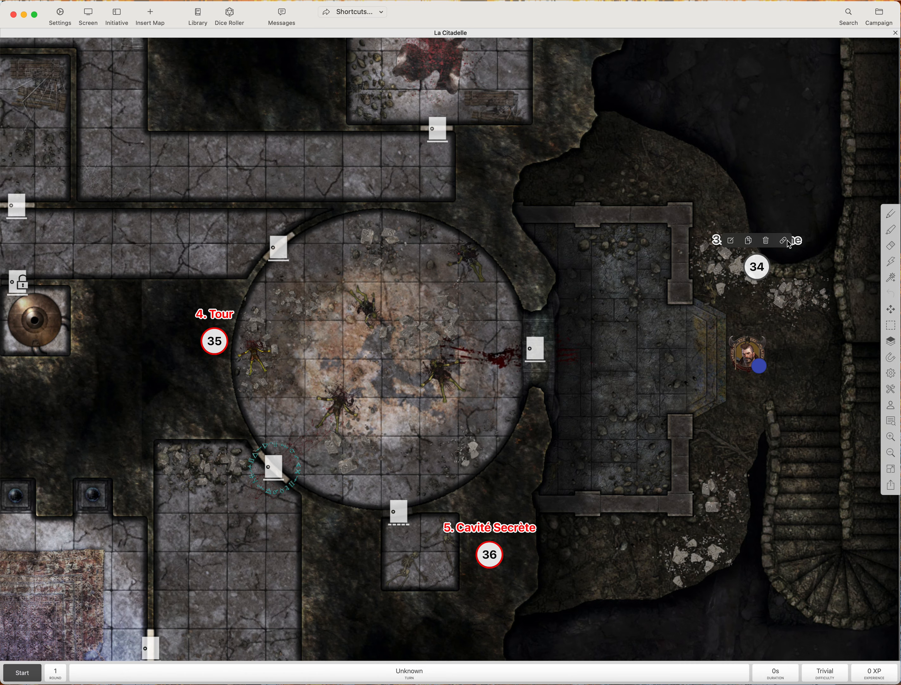
click(731, 242)
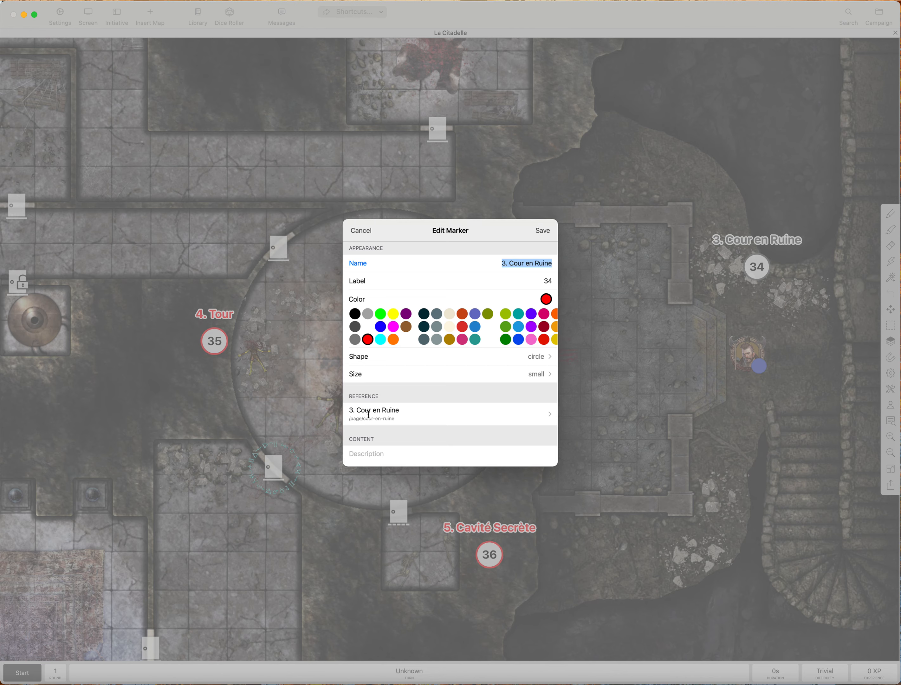
- Change the marker's reference to the 2. Escalier page in the La Citadelle folder of La Citadelles des Ténèbres, and save it
click(384, 413)
scroll(430, 377, down, 1)
scroll(431, 376, down, 10)
scroll(430, 378, up, 8)
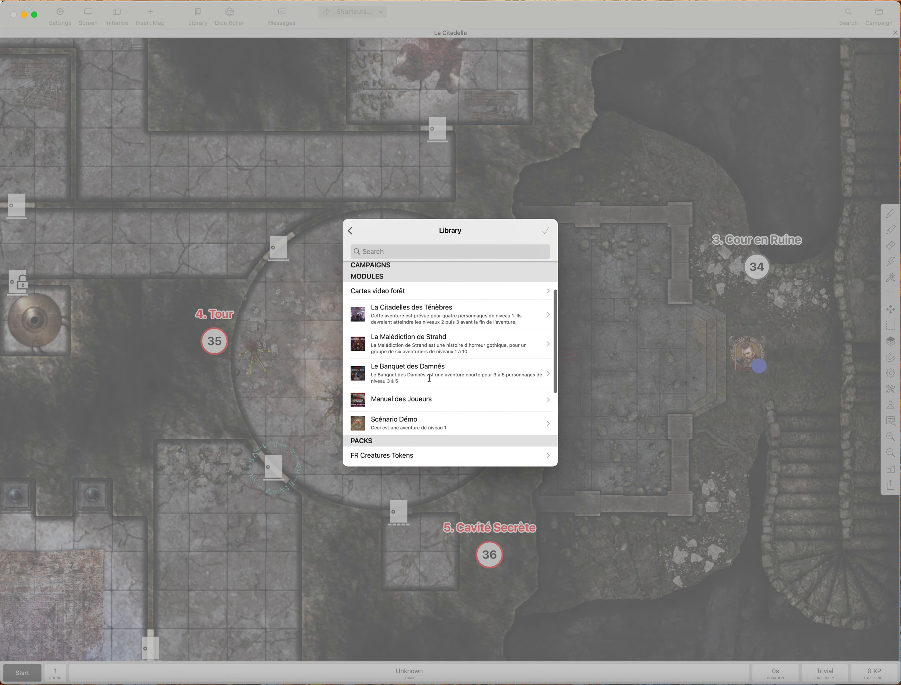
click(406, 311)
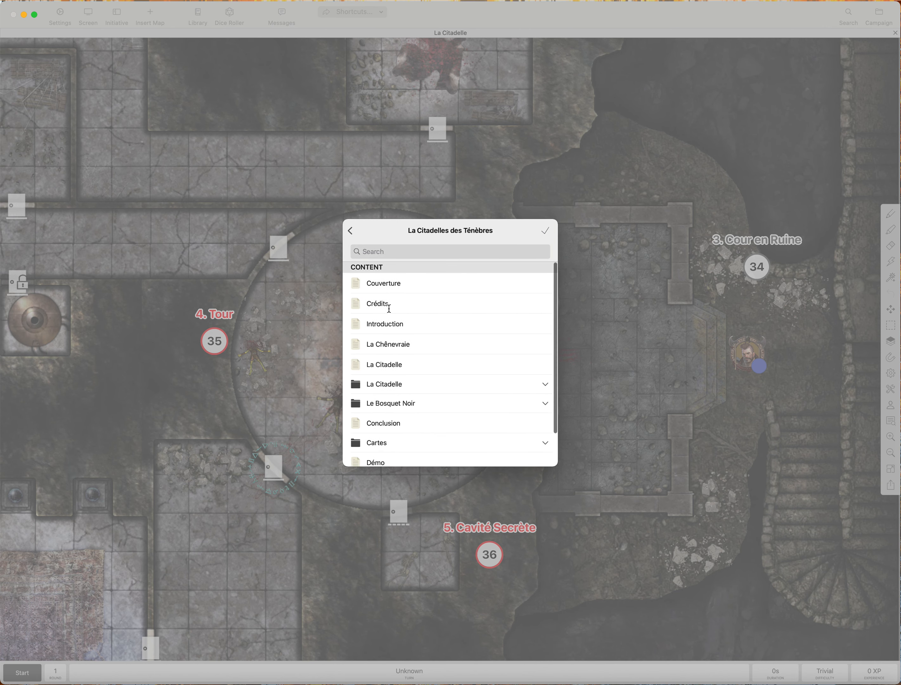
click(393, 385)
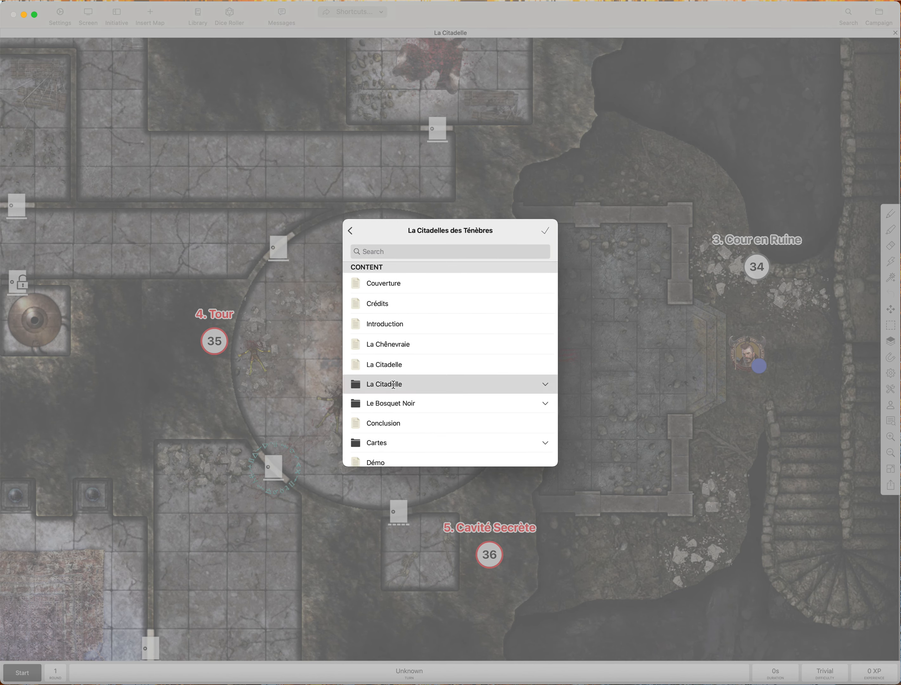
click(544, 384)
scroll(467, 382, down, 5)
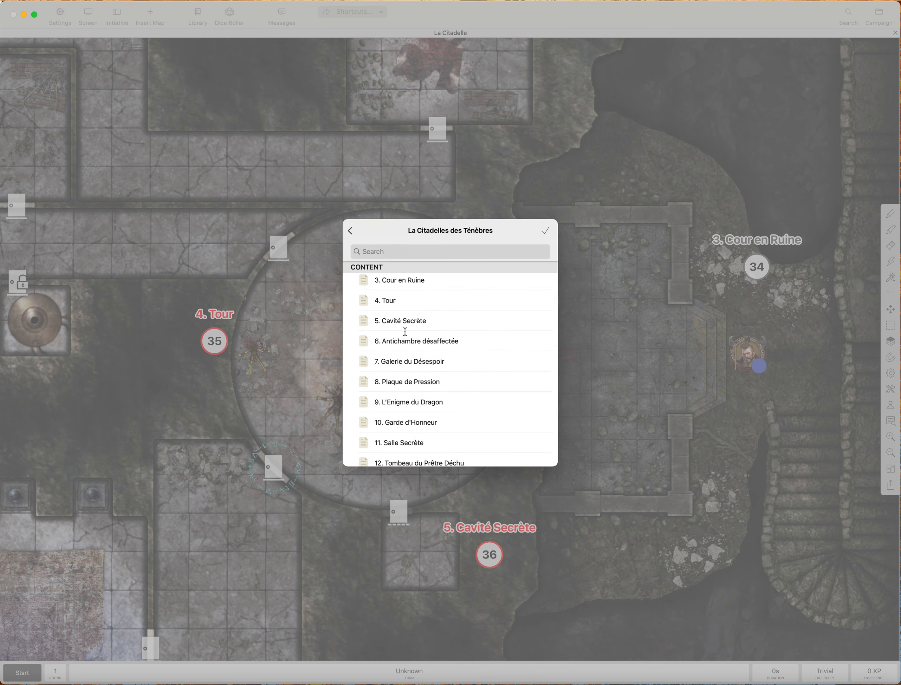
scroll(382, 339, up, 1)
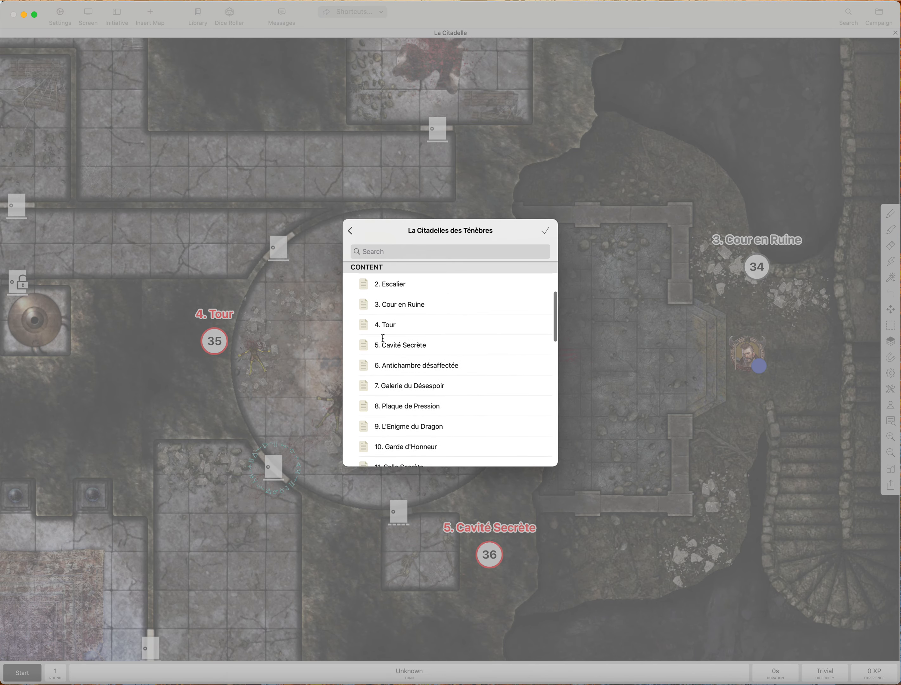
click(386, 285)
click(545, 231)
click(547, 232)
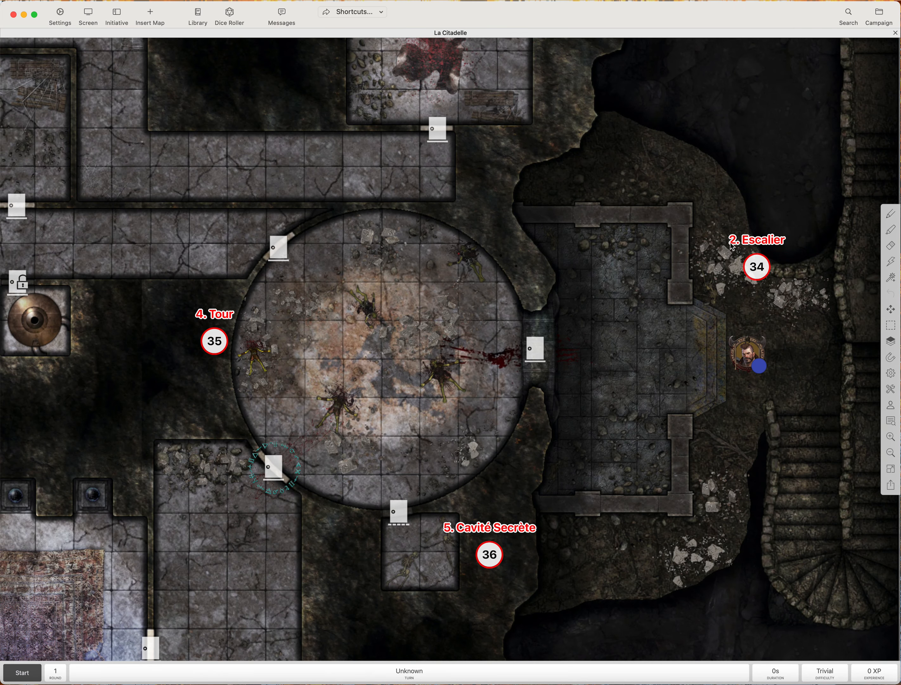
- Open the page referenced by the 2. Escalier marker, read through it, and close its window
right_click(755, 270)
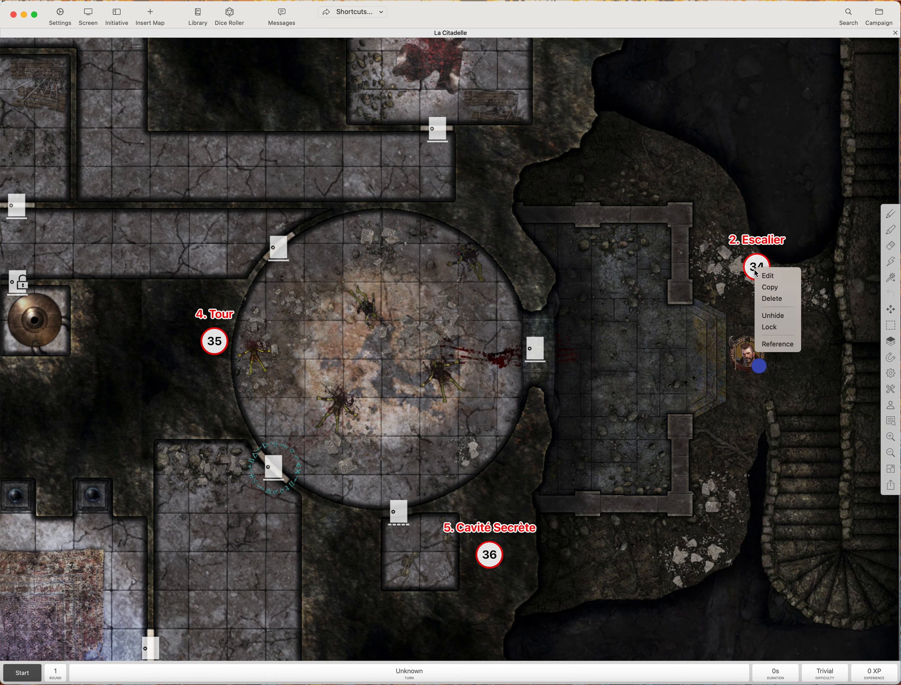
click(775, 345)
scroll(772, 141, down, 1)
scroll(772, 141, down, 5)
scroll(772, 123, up, 10)
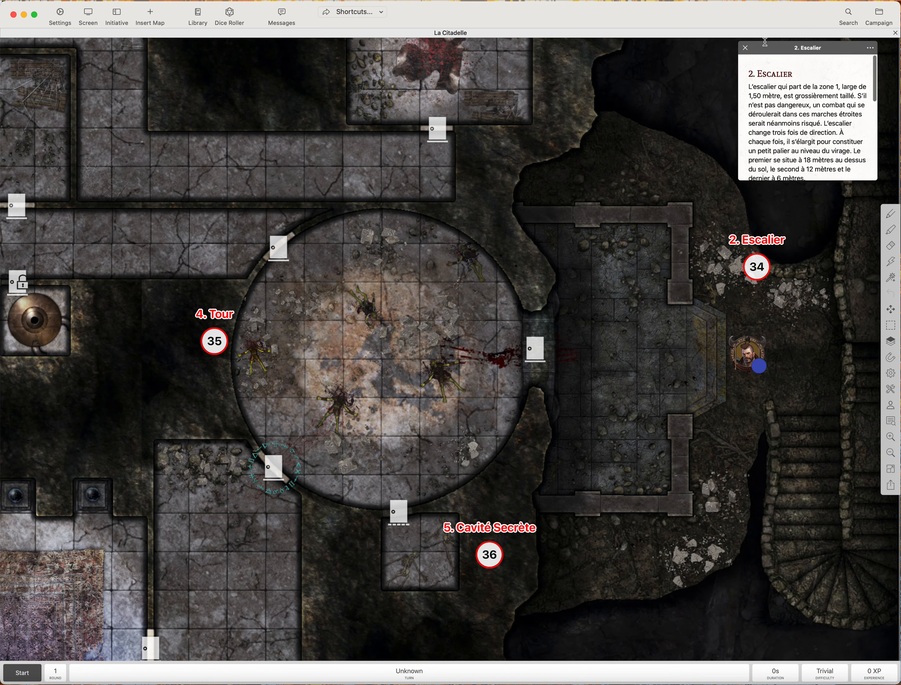
click(746, 49)
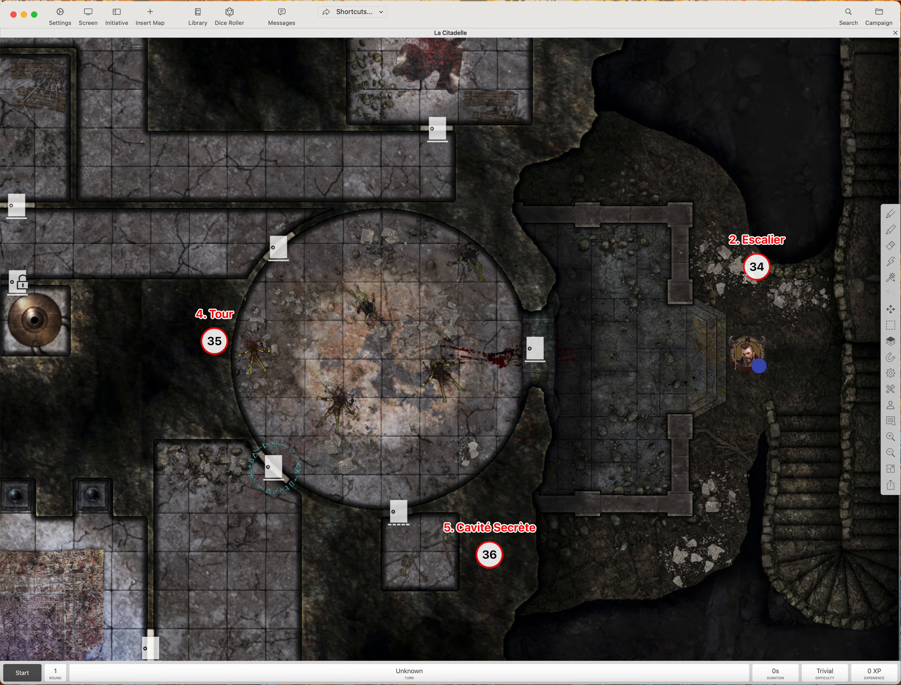
- Set the 2. Escalier marker's color to black, clear its label, and save the changes
right_click(758, 268)
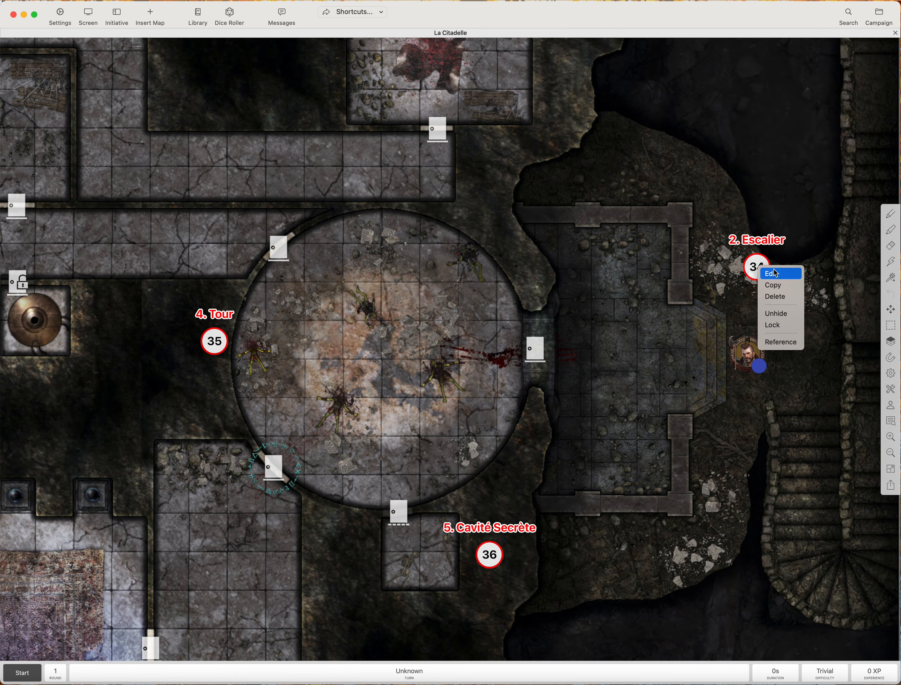
click(776, 273)
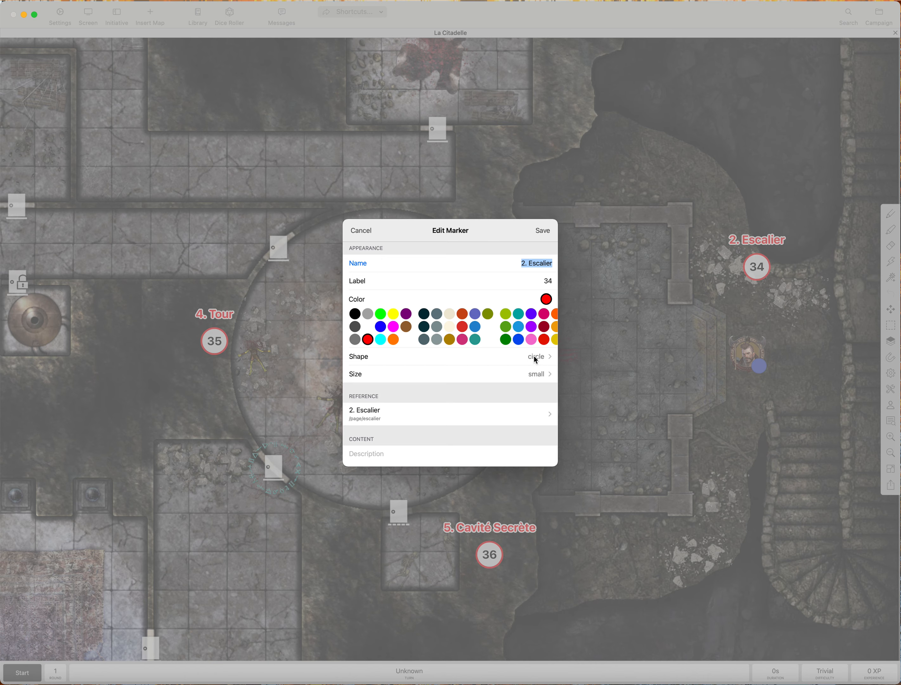
click(356, 315)
key(Tab)
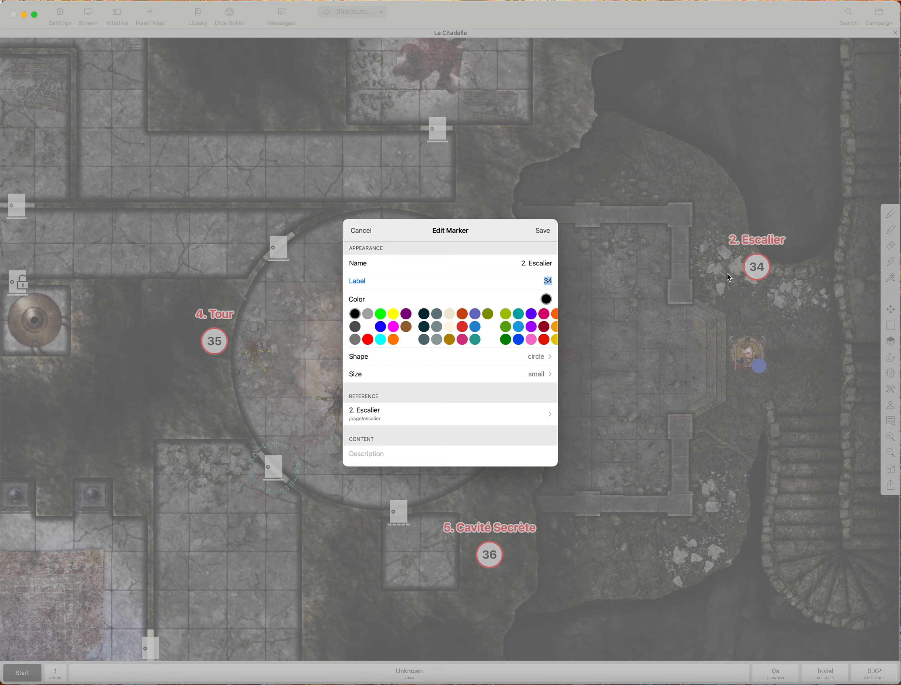
key(BackSpace)
click(543, 232)
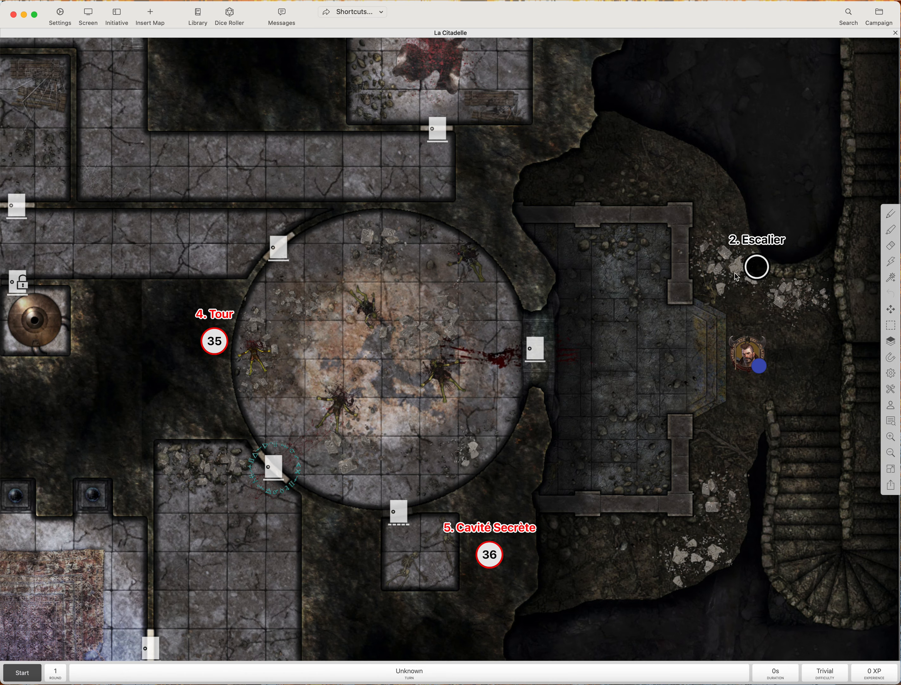
- Reopen the 2. Escalier marker's settings, clear its name, and set its label to 3
right_click(757, 269)
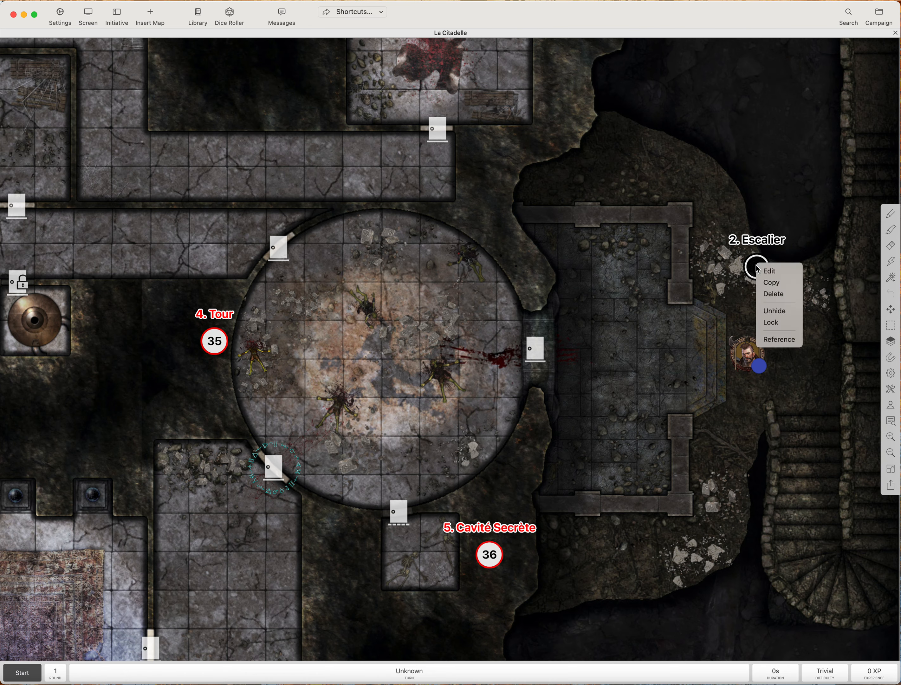
click(766, 271)
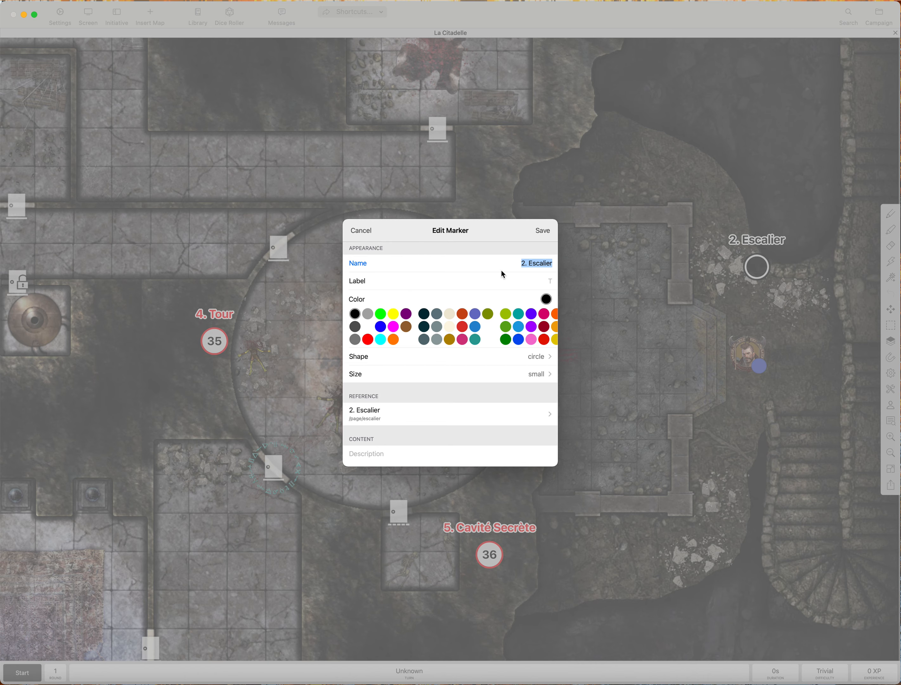
key(BackSpace)
click(542, 282)
- Set the marker's reference to the 3. Cour en Ruine page in the La Citadelle folder of La Citadelles des Ténèbres
click(401, 408)
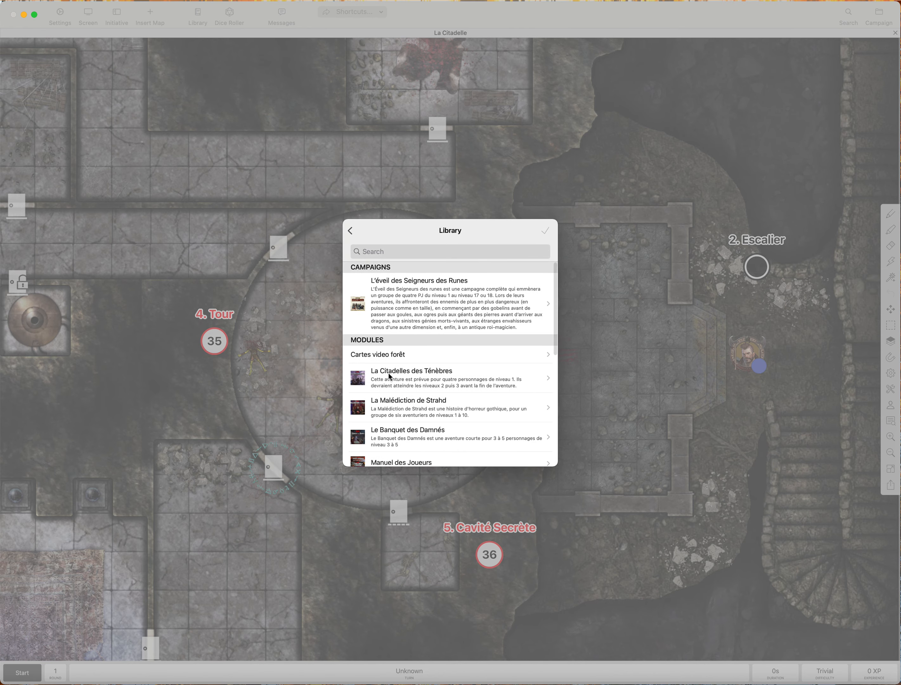
click(410, 381)
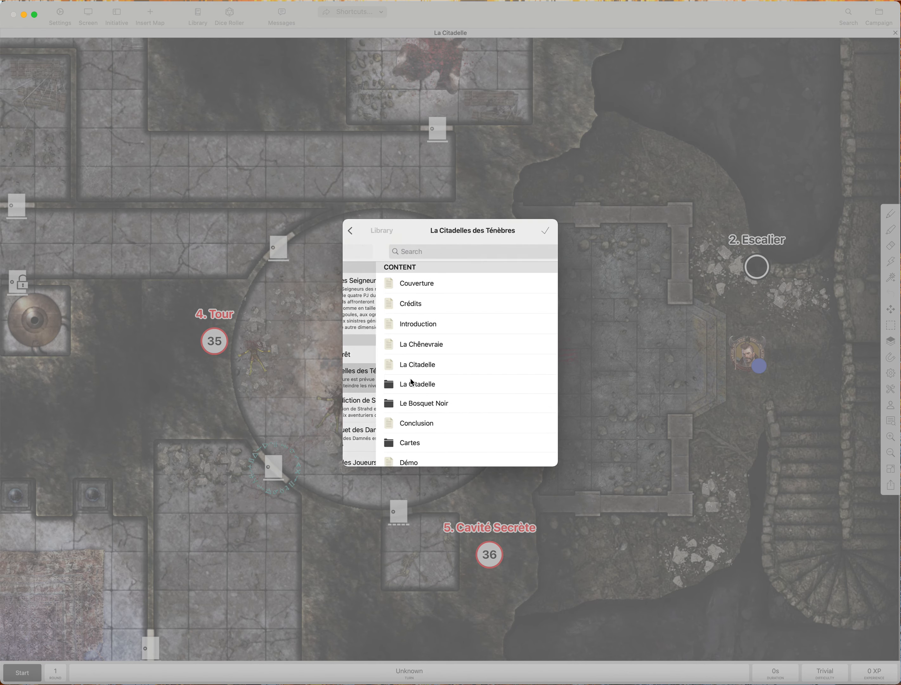
click(546, 384)
click(405, 444)
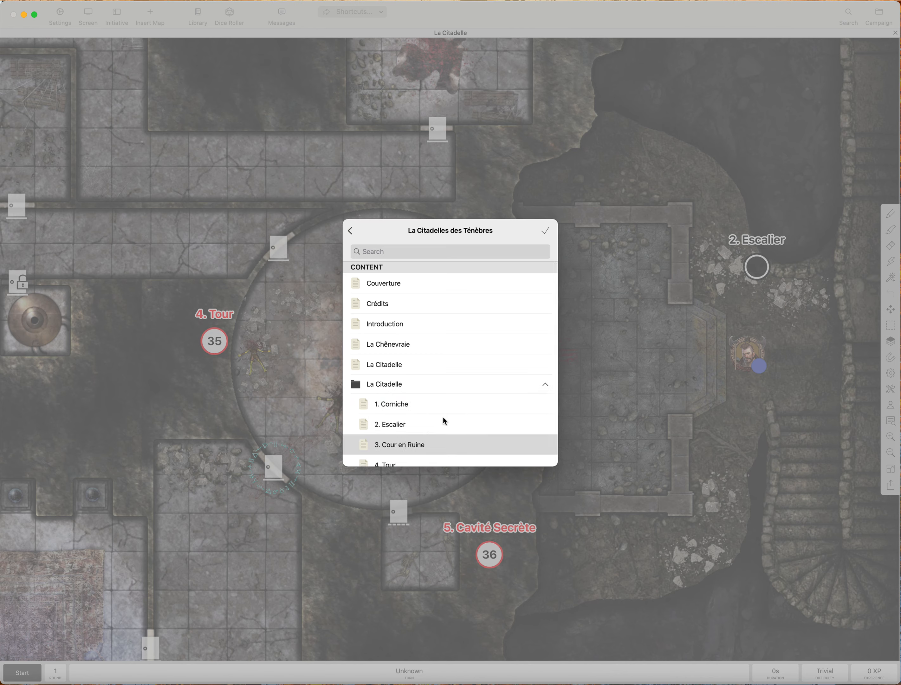
click(544, 231)
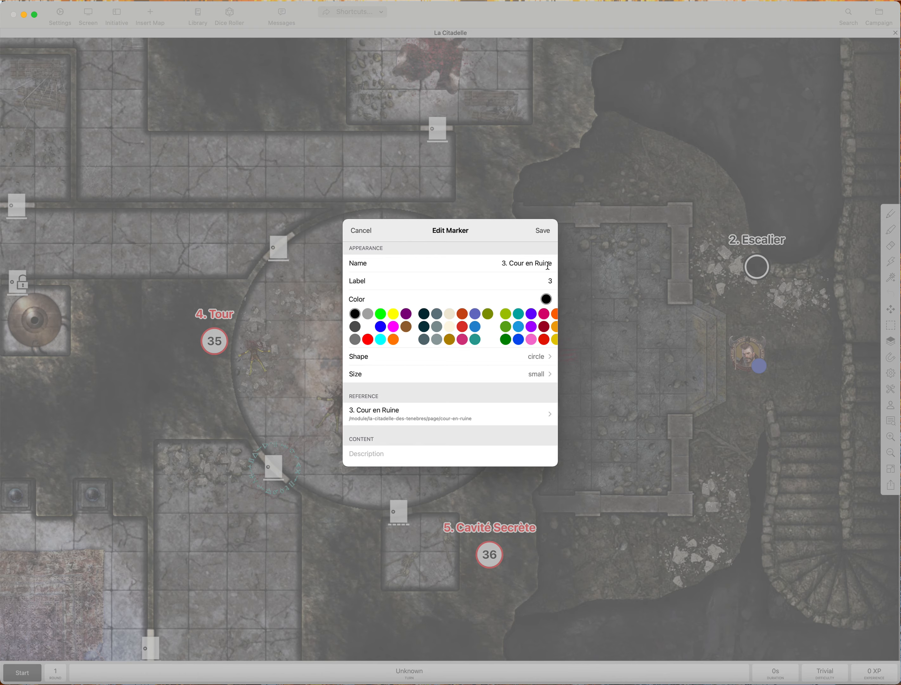
- Clear the name filled in for marker 3, save it, and shift the marker slightly west on the map
drag(503, 263, 551, 263)
key(BackSpace)
click(543, 230)
click(756, 274)
mouse_move(756, 273)
mouse_down()
mouse_move(784, 212)
mouse_move(765, 274)
mouse_move(746, 270)
mouse_up()
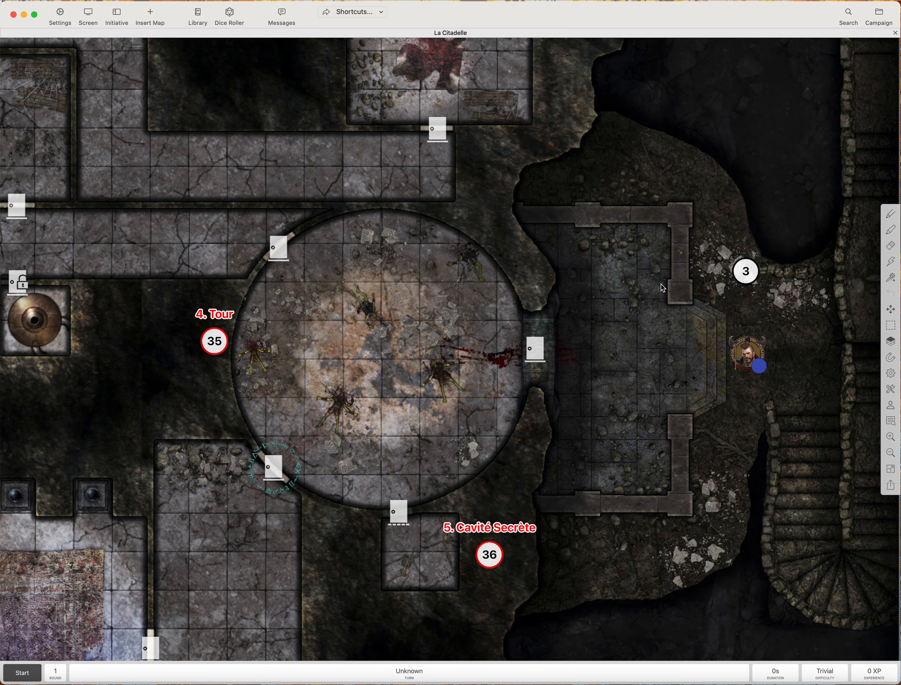
drag(654, 297, 693, 242)
mouse_move(756, 226)
mouse_down()
mouse_move(738, 219)
mouse_move(799, 234)
mouse_move(764, 202)
mouse_up()
- Set the size of marker 3 to medium and save it
right_click(765, 205)
click(772, 207)
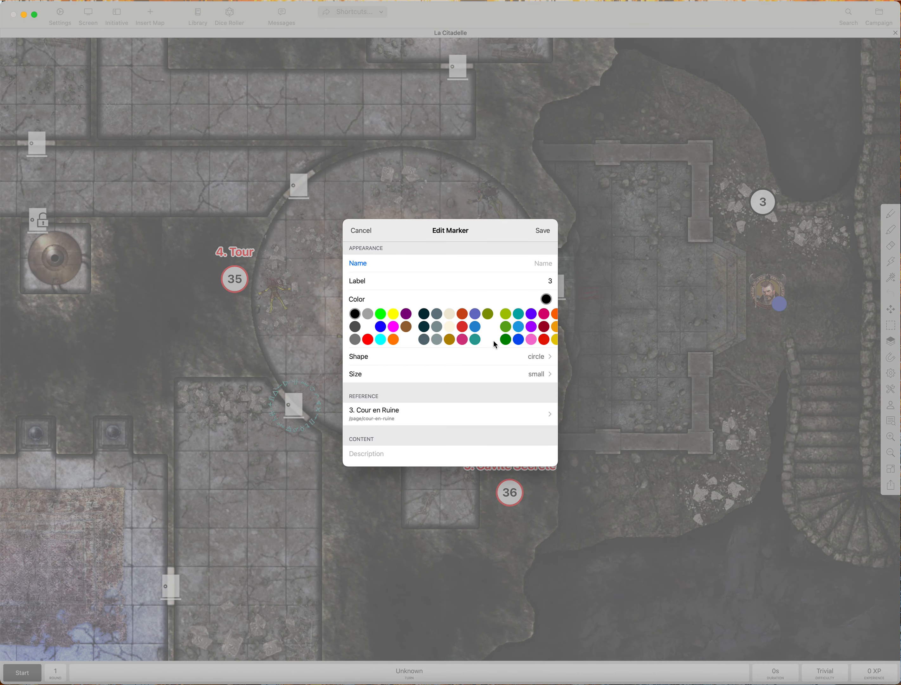
click(477, 373)
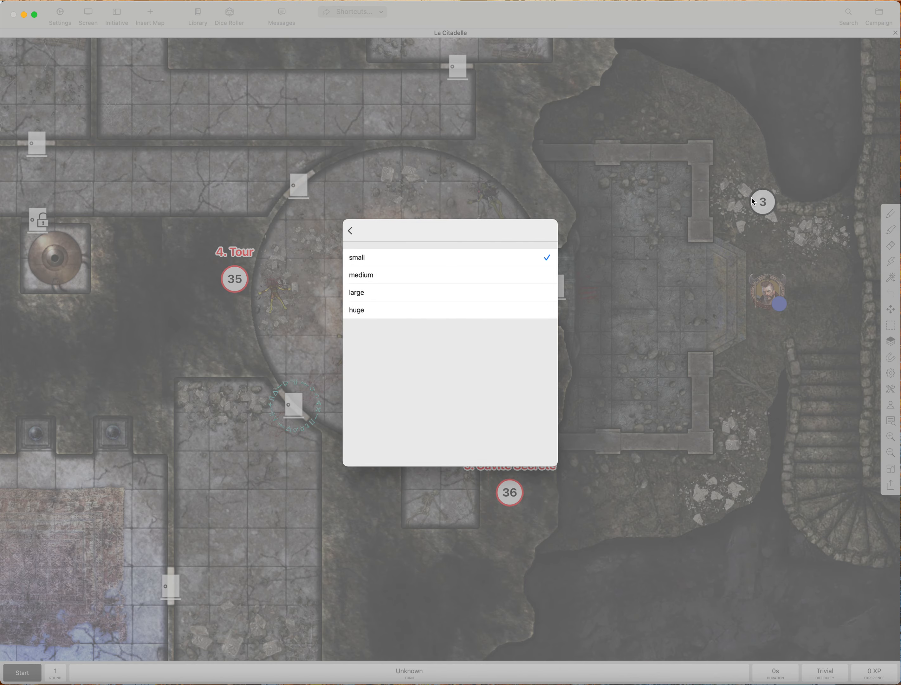
click(405, 275)
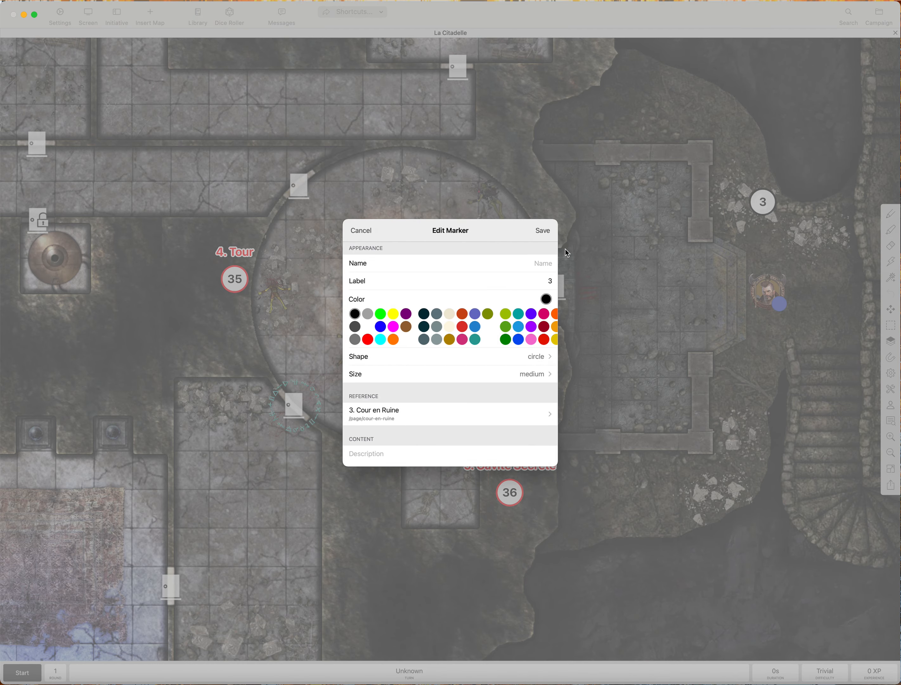
click(544, 231)
- Set the size of marker 3 to large and save it
right_click(762, 202)
click(766, 207)
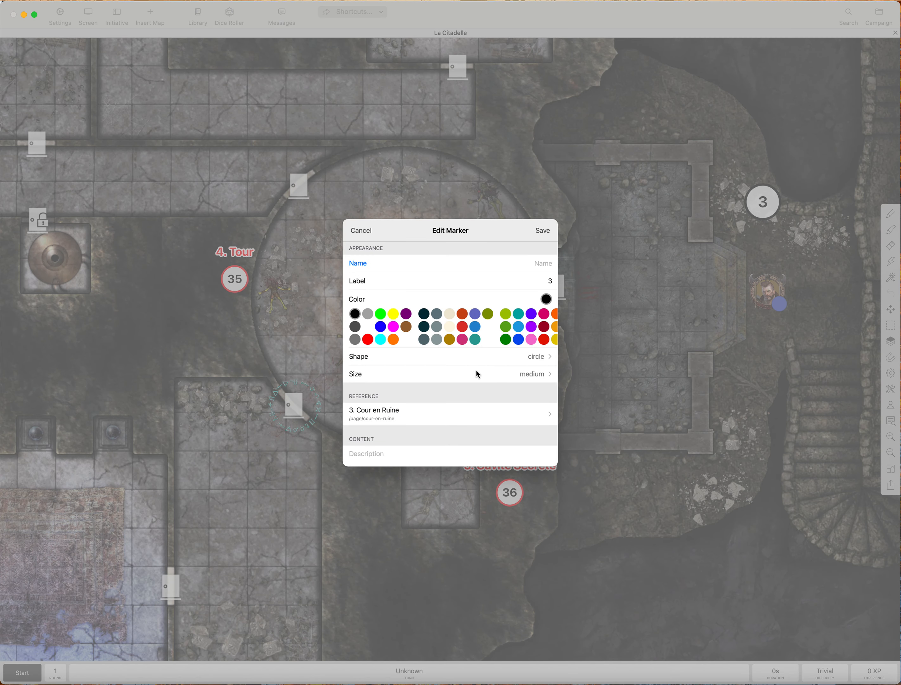
click(478, 374)
click(407, 294)
click(542, 231)
- Set the size of marker 3 to small, save it, and nudge the marker slightly southeast
right_click(755, 206)
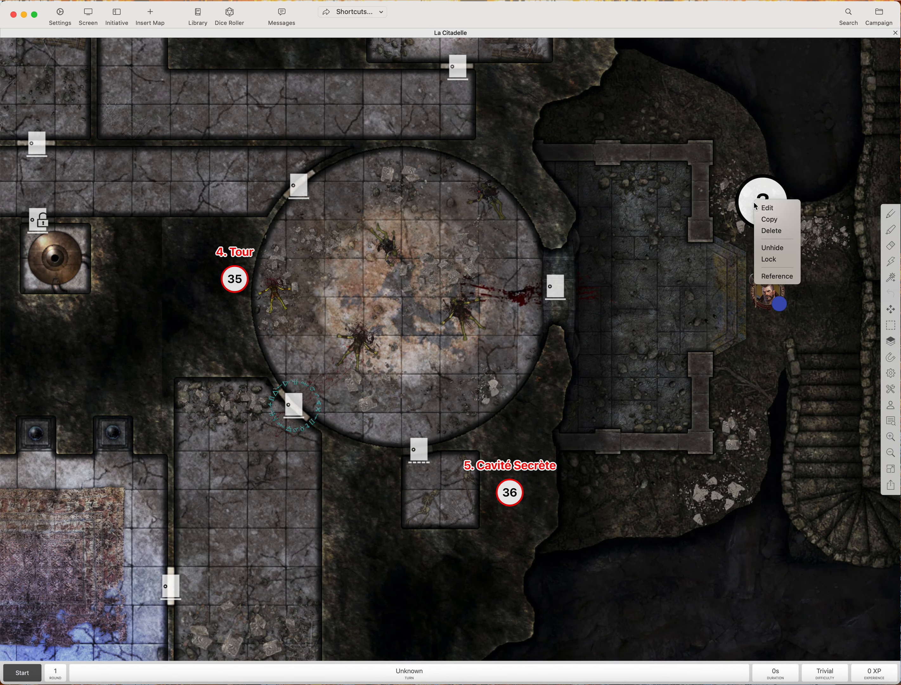
click(765, 207)
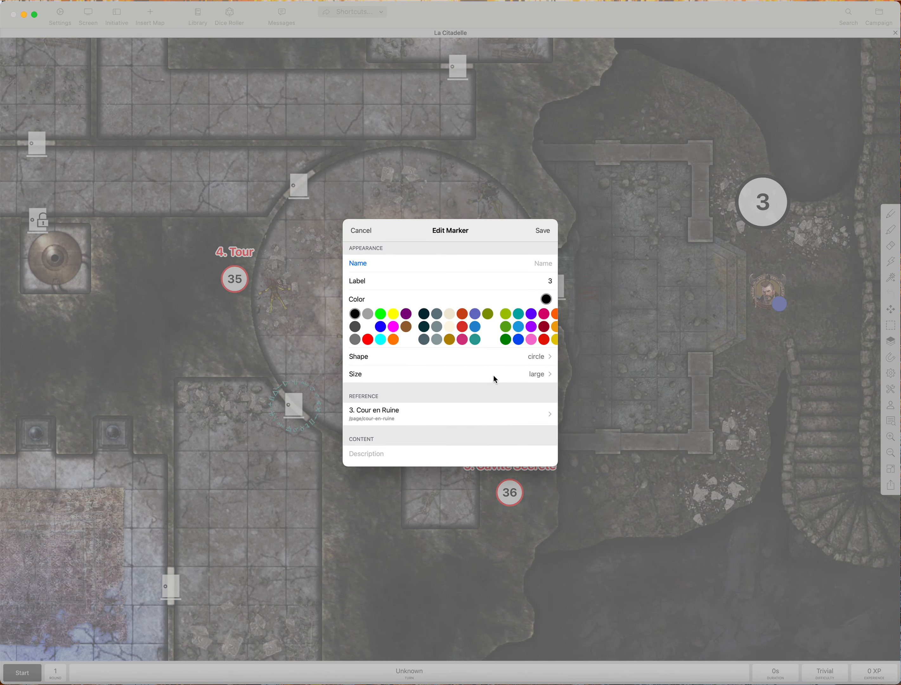
click(466, 372)
click(401, 258)
click(541, 231)
click(762, 205)
mouse_move(762, 204)
mouse_down()
mouse_move(761, 229)
mouse_move(765, 208)
mouse_up()
- Change the shape of marker 3 to marker and save it
right_click(767, 208)
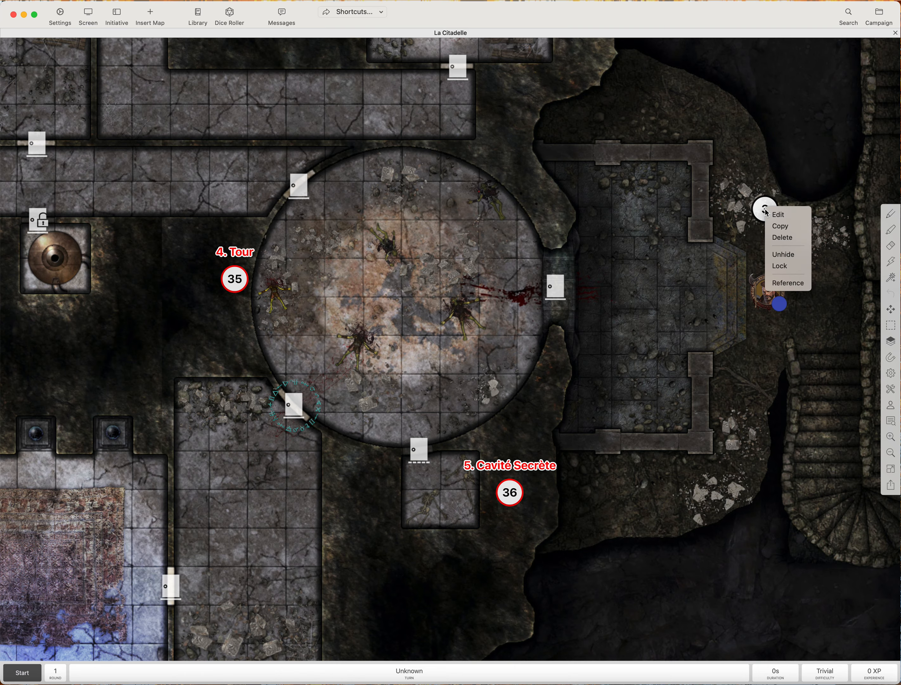
click(776, 215)
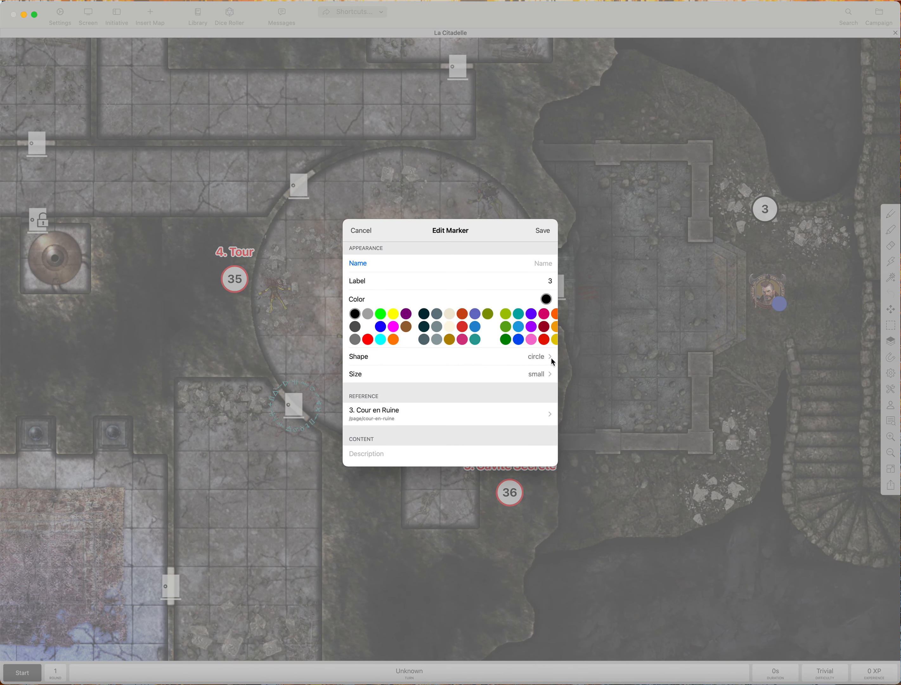
click(534, 358)
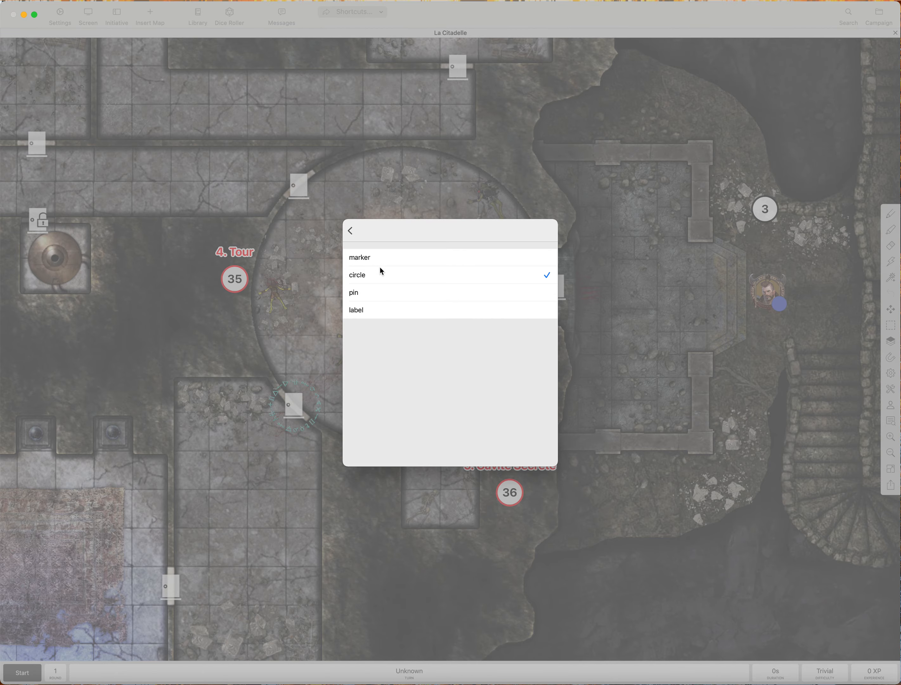
click(380, 256)
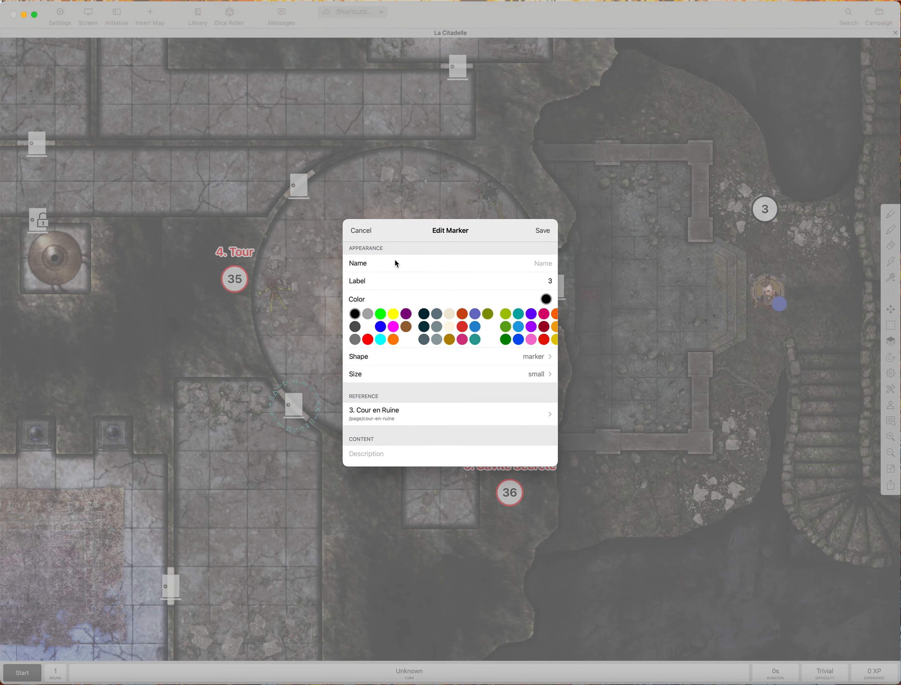
click(542, 231)
- Set the color of marker 3 to red, save it, and move it slightly southwest onto the rubble
click(762, 196)
click(743, 170)
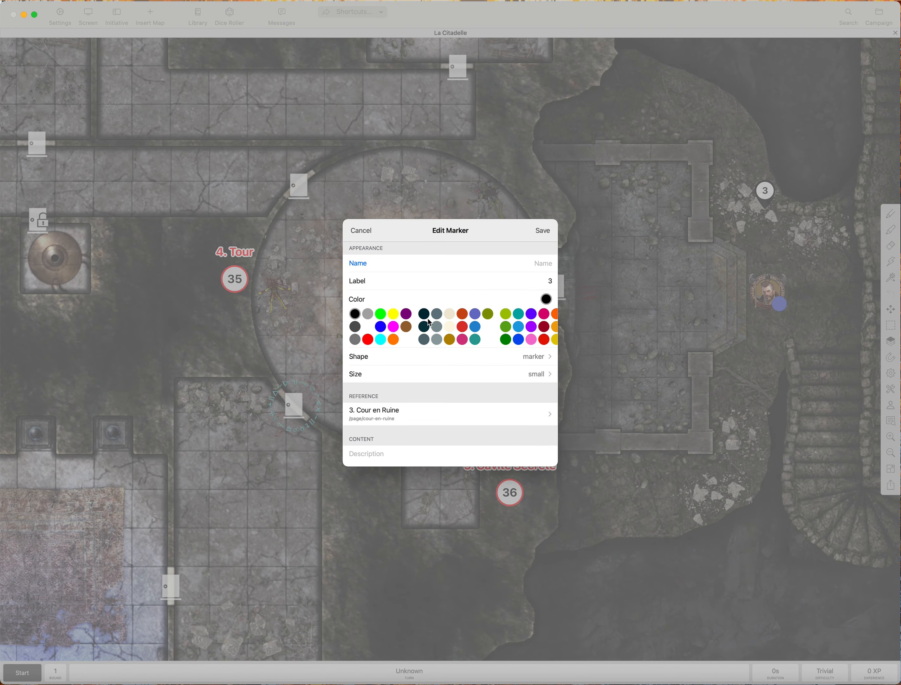
click(367, 340)
click(542, 234)
click(761, 193)
mouse_move(762, 193)
mouse_down()
mouse_move(728, 221)
mouse_move(755, 205)
mouse_up()
- Change the shape of the red marker 3 to pin and save it
right_click(757, 204)
click(762, 206)
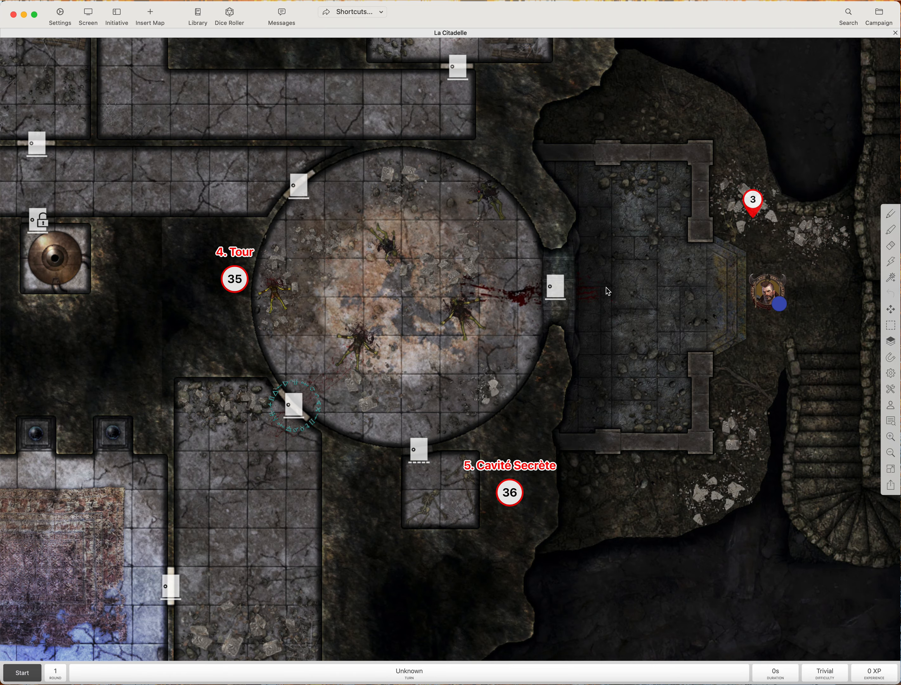
click(489, 357)
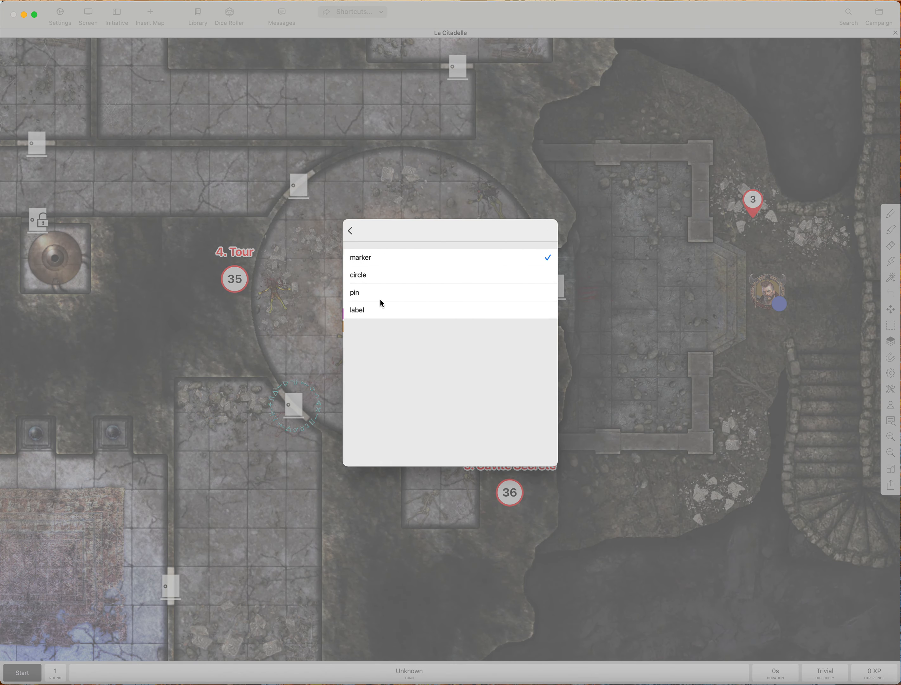
click(367, 292)
click(542, 230)
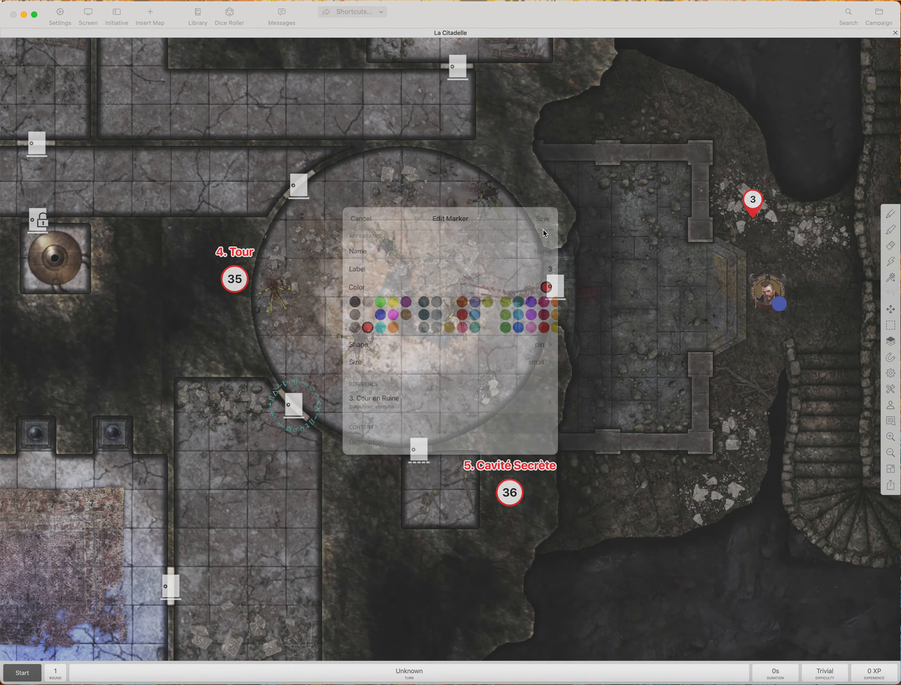
scroll(756, 223, up, 3)
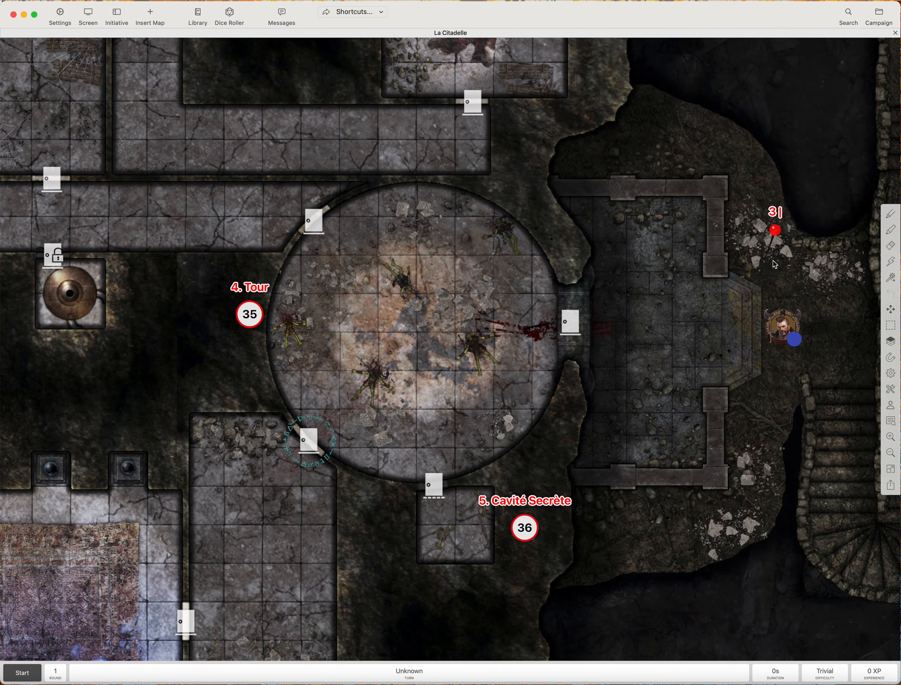
- Move the red pin marker 3 onto the courtyard steps and back to the rubble
scroll(768, 266, down, 2)
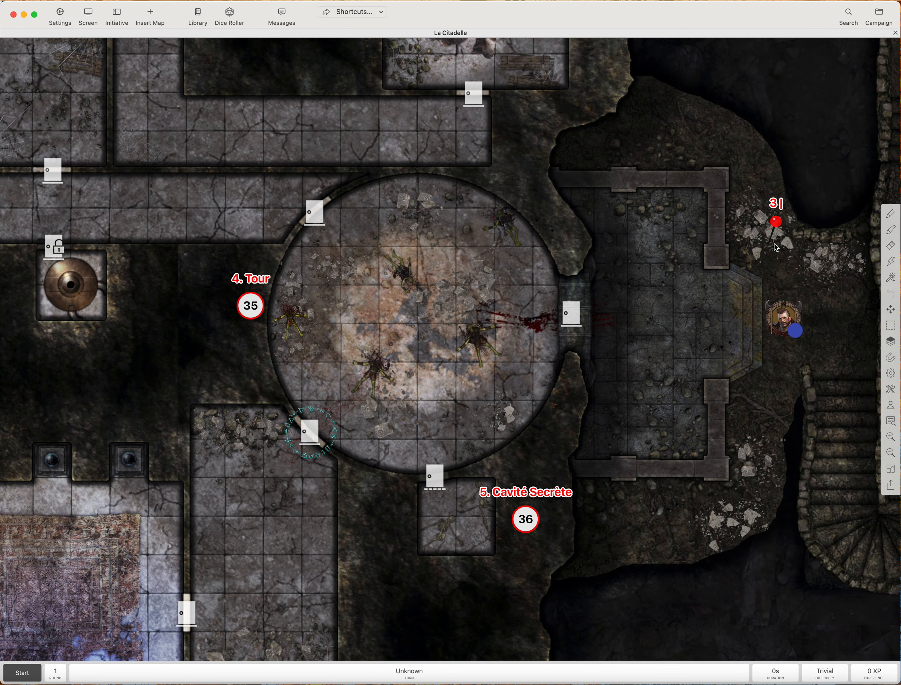
mouse_move(777, 248)
mouse_down()
mouse_move(761, 198)
mouse_move(677, 318)
mouse_move(710, 330)
mouse_up()
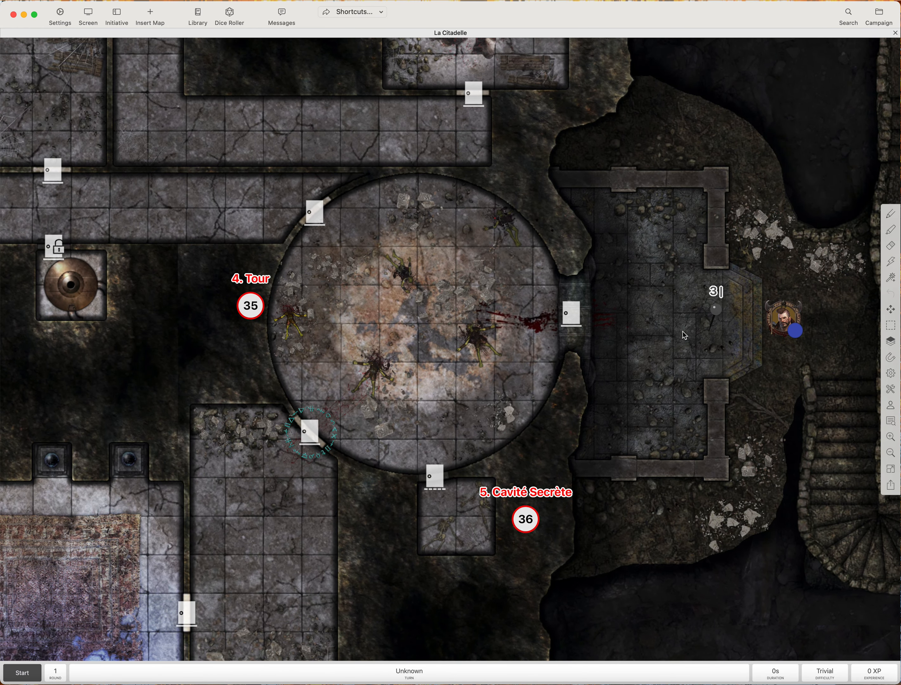
mouse_move(718, 311)
mouse_down()
mouse_move(787, 279)
mouse_move(696, 308)
mouse_move(770, 241)
mouse_move(780, 242)
mouse_up()
- Turn the red pin marker into a label reading "un texte", save it, and move it up onto the rubble
click(781, 243)
click(791, 242)
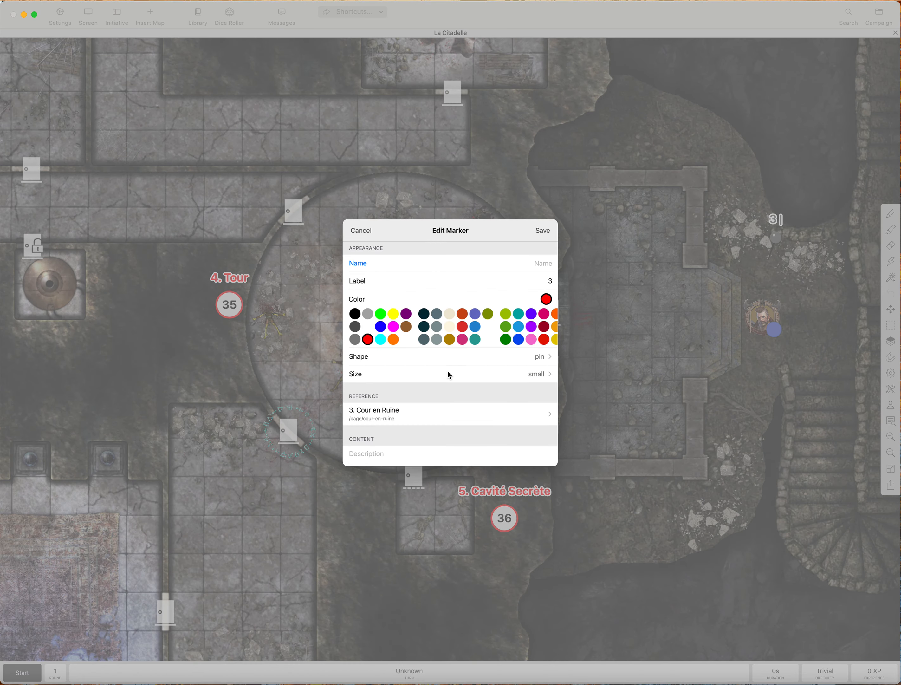
click(433, 360)
click(375, 313)
click(536, 281)
text(un texte)
click(543, 230)
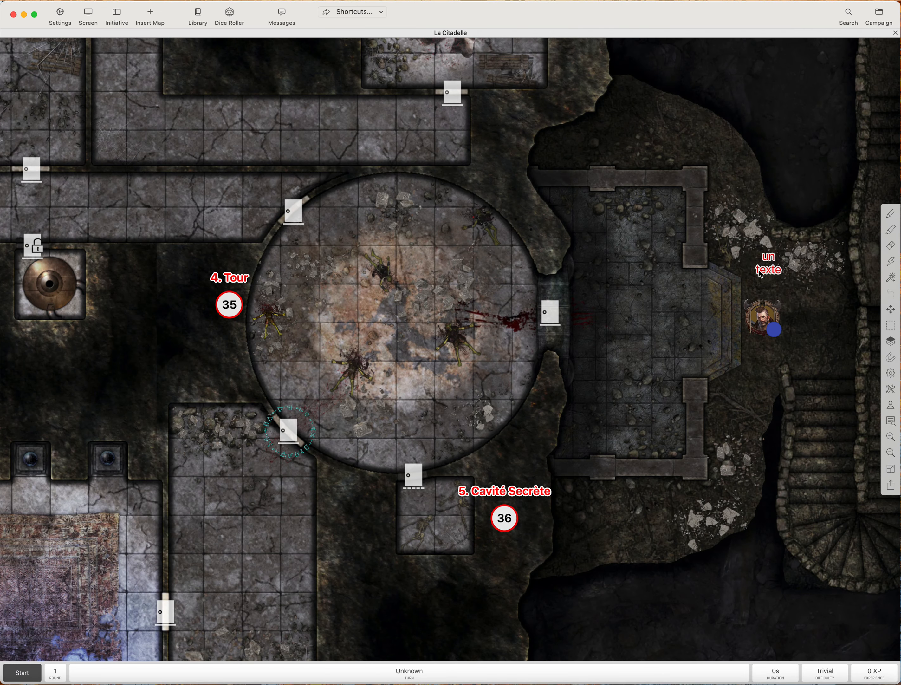
drag(760, 274, 758, 238)
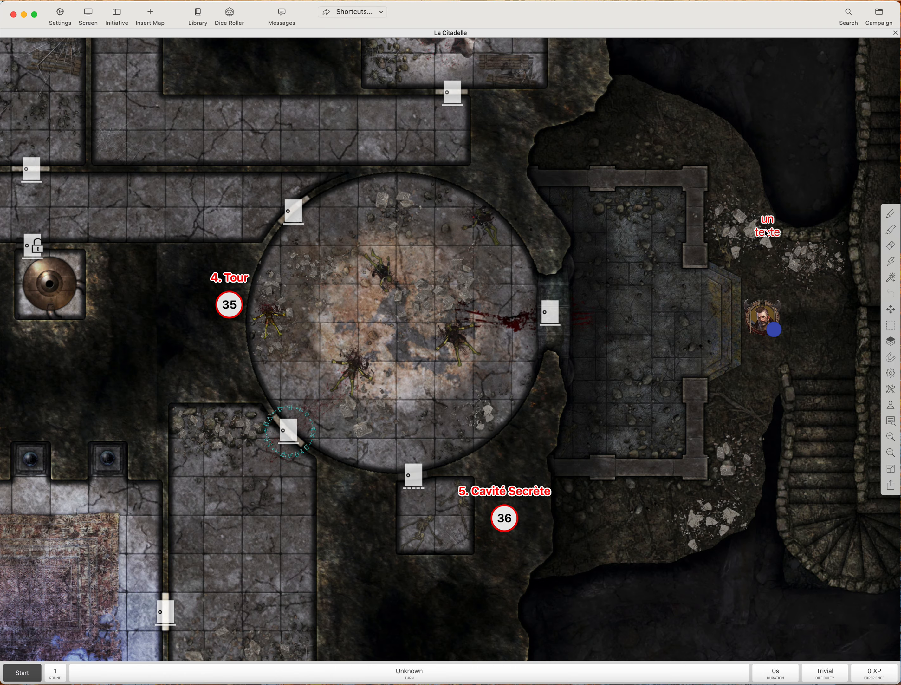
drag(770, 234, 758, 240)
- Set the "un texte" marker's color to black, its shape to circle and its label to 3, and save it
right_click(758, 238)
click(766, 244)
click(355, 314)
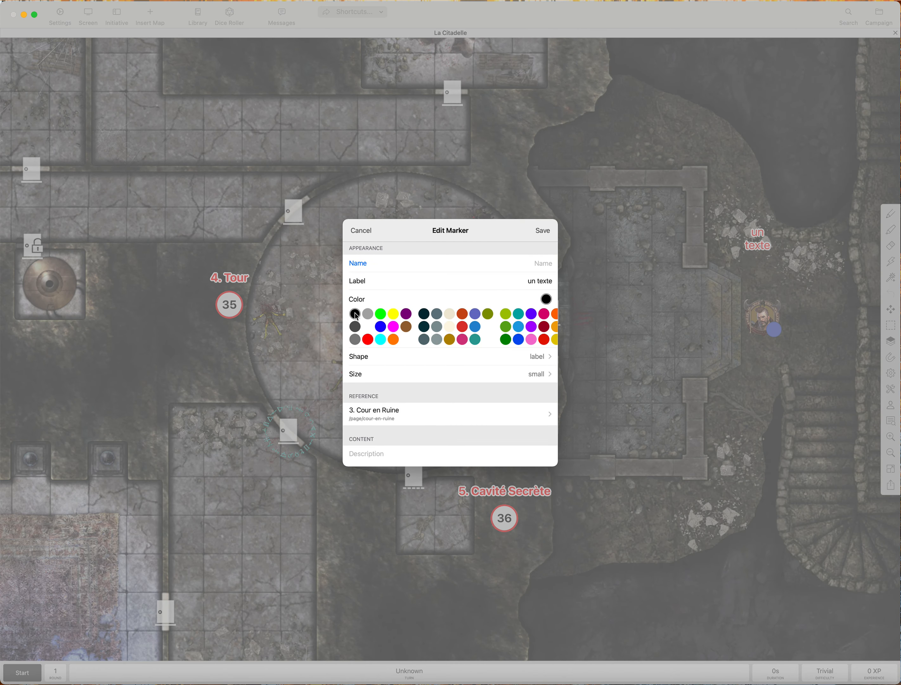
click(515, 358)
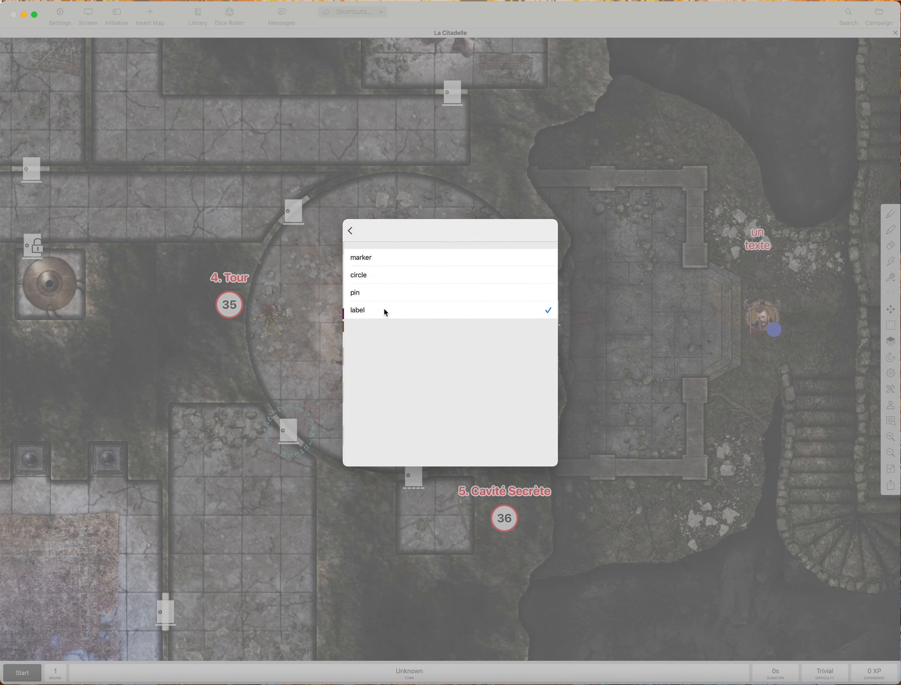
click(377, 278)
click(521, 279)
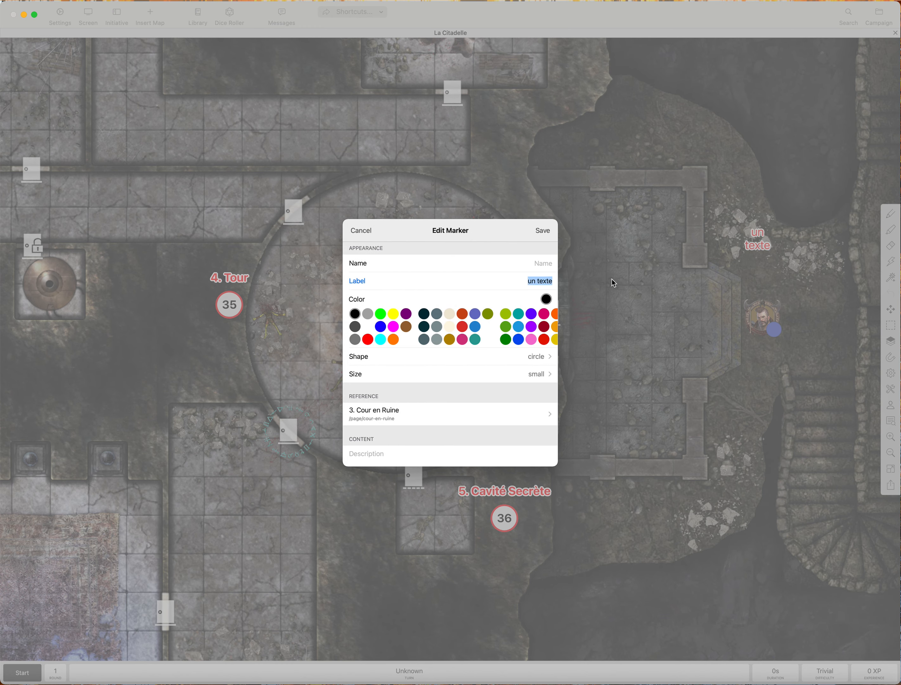
text(3)
click(543, 231)
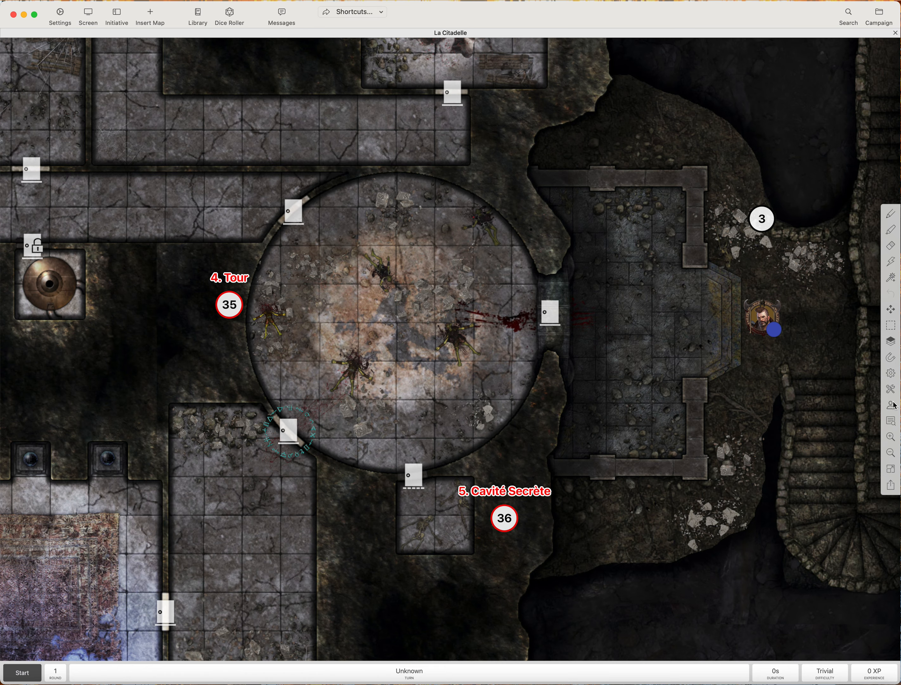
- Turn the player view on and off, and move marker 3 slightly southwest on the rubble
click(891, 408)
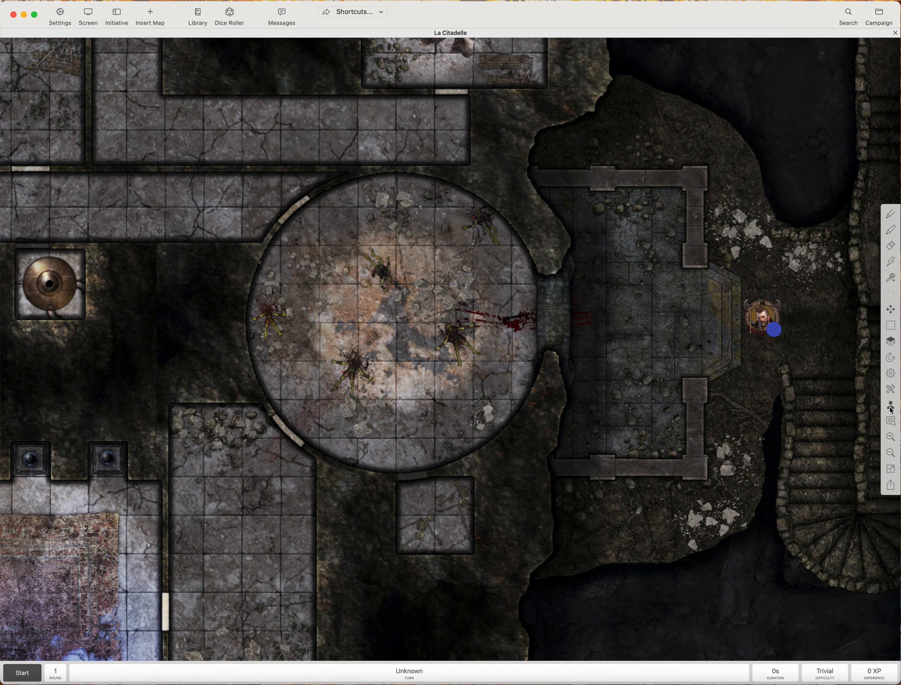
click(890, 409)
mouse_move(762, 225)
mouse_down()
mouse_move(749, 236)
mouse_move(752, 226)
mouse_up()
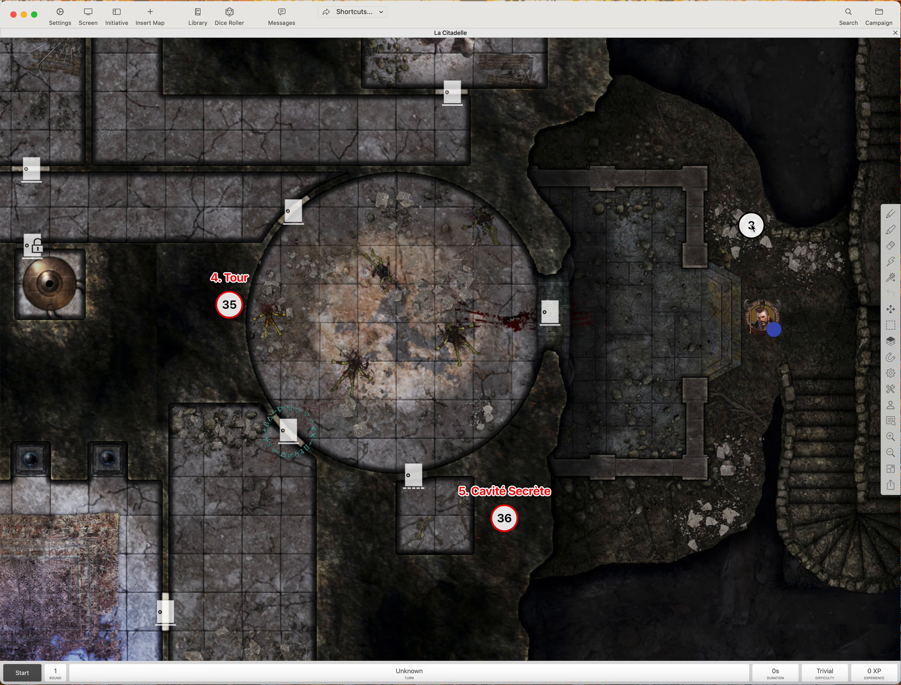
- Turn off the Hidden option of marker 3 and save it
right_click(752, 226)
click(650, 312)
scroll(440, 339, down, 1)
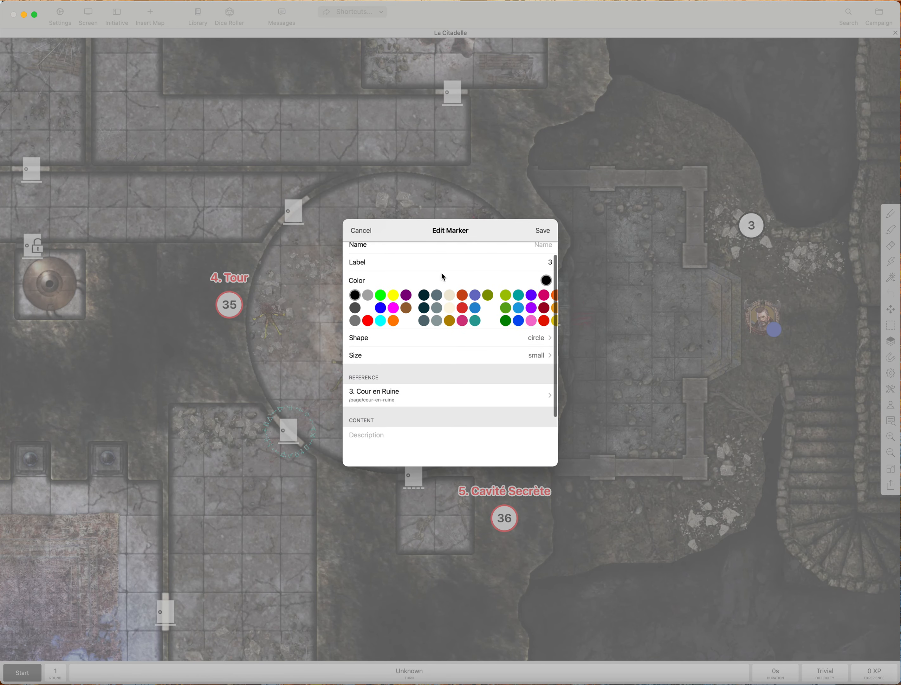
scroll(456, 356, down, 4)
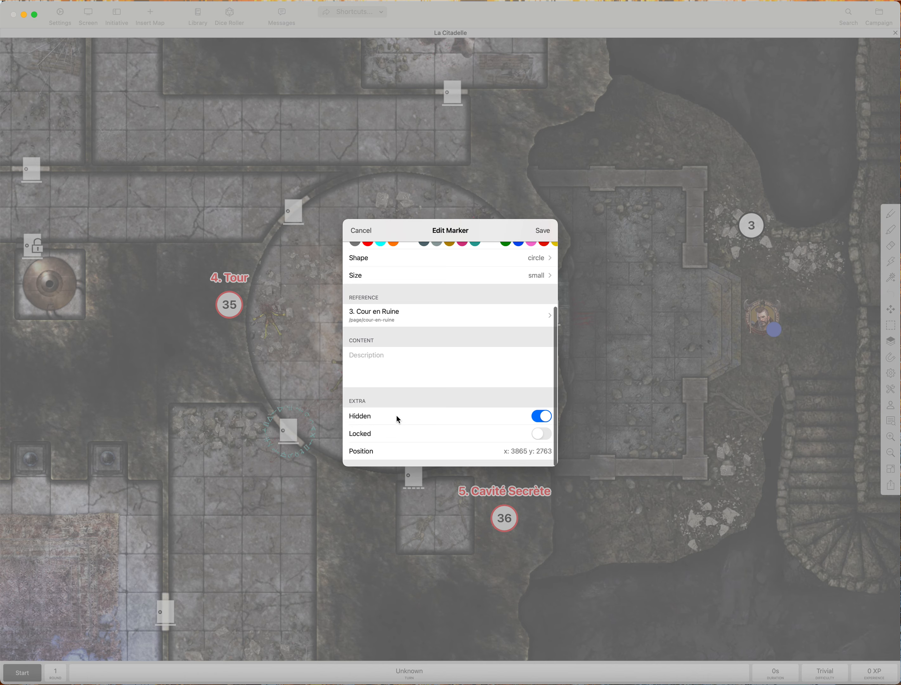
click(537, 420)
click(543, 230)
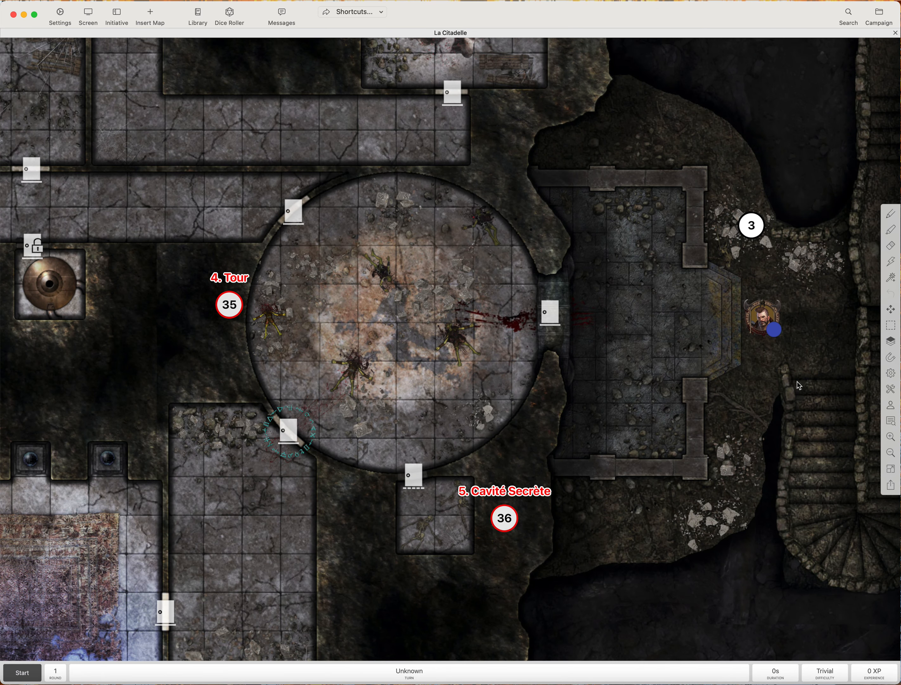
- Switch repeatedly between the player view and the game master view to compare which markers are shown
click(892, 408)
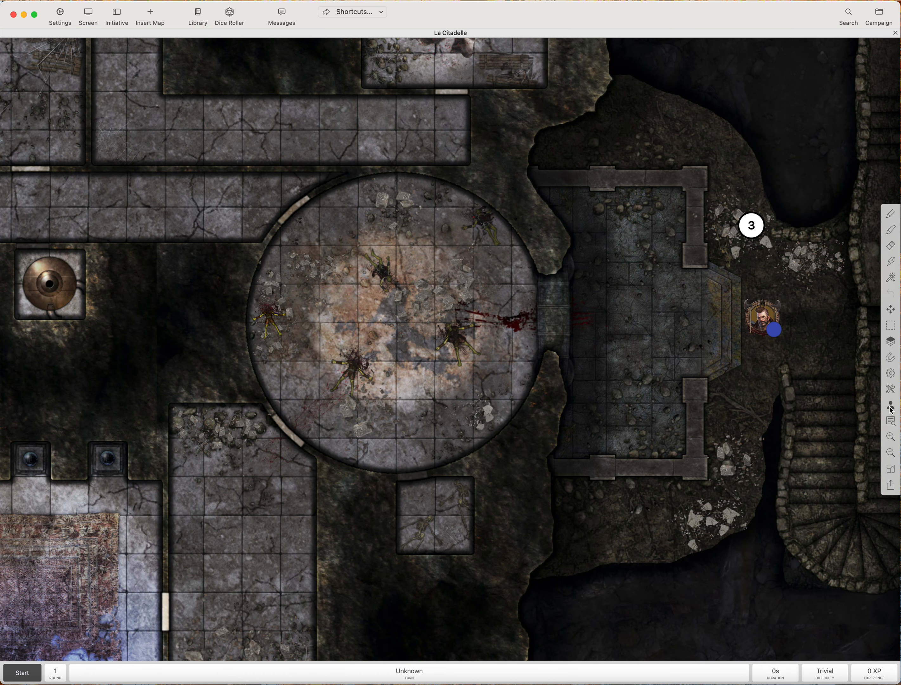
click(890, 406)
click(890, 407)
click(891, 409)
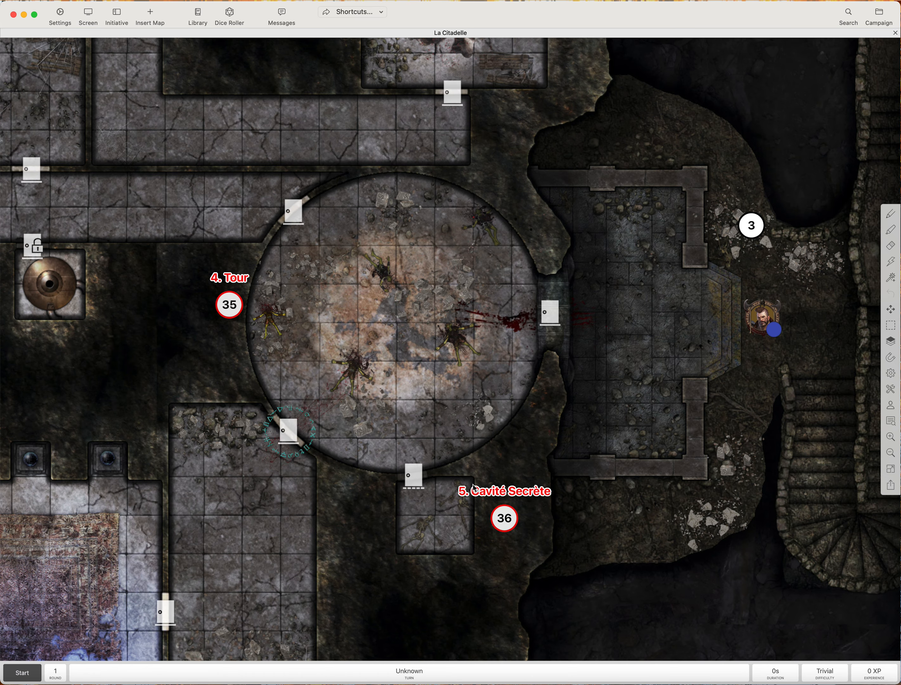
click(891, 406)
click(891, 407)
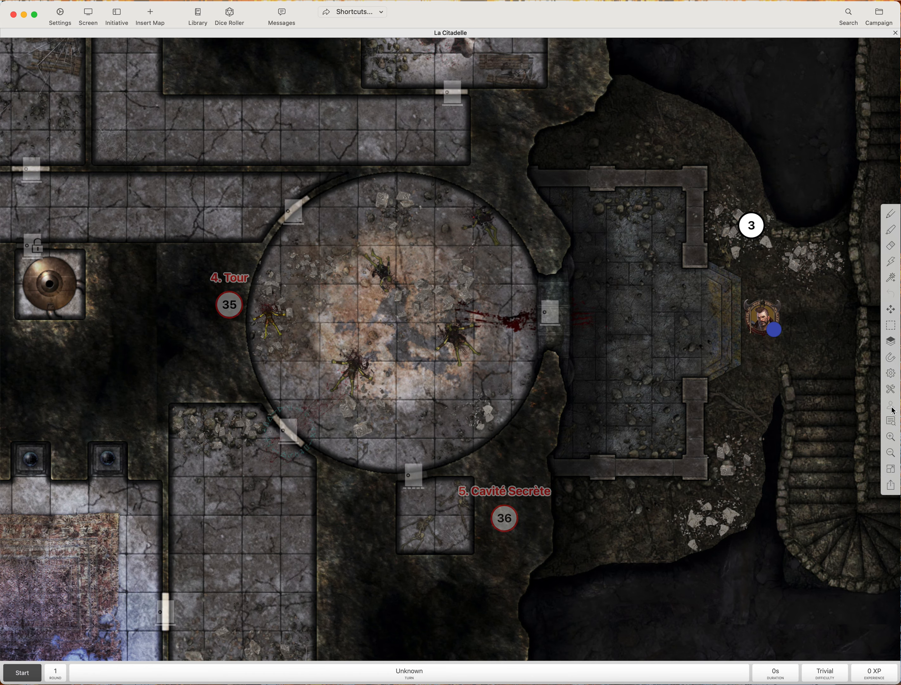
- Turn on the Hidden and Locked options of marker 3 and save it
right_click(753, 221)
click(485, 316)
scroll(423, 401, down, 5)
click(542, 421)
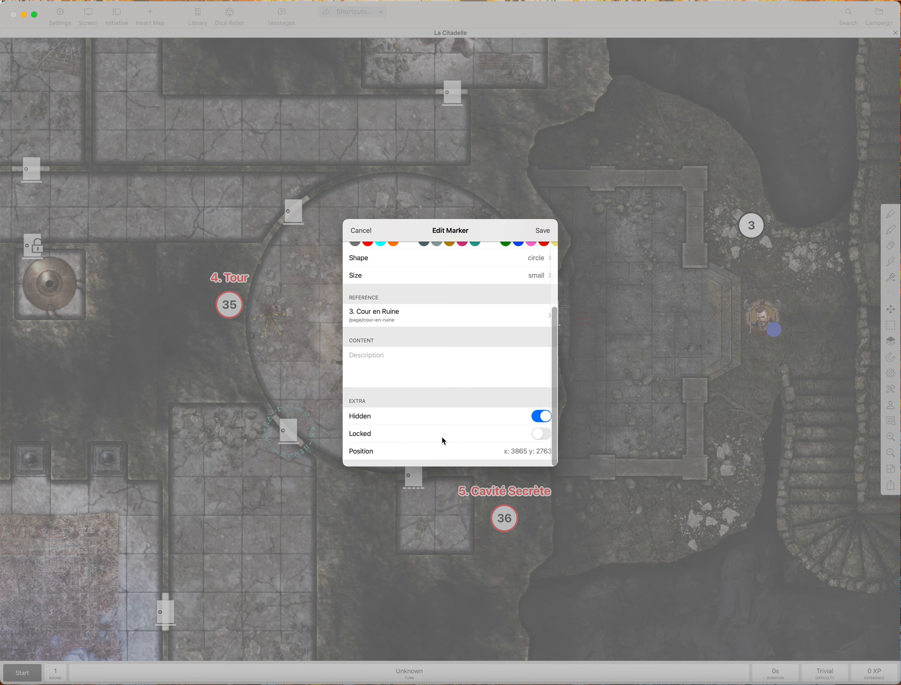
click(540, 439)
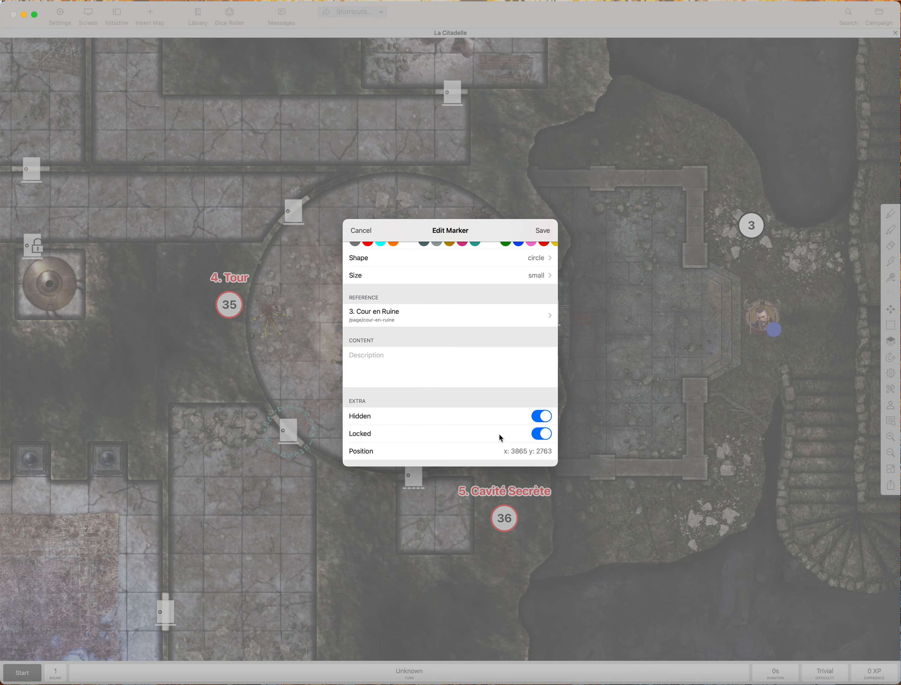
click(541, 231)
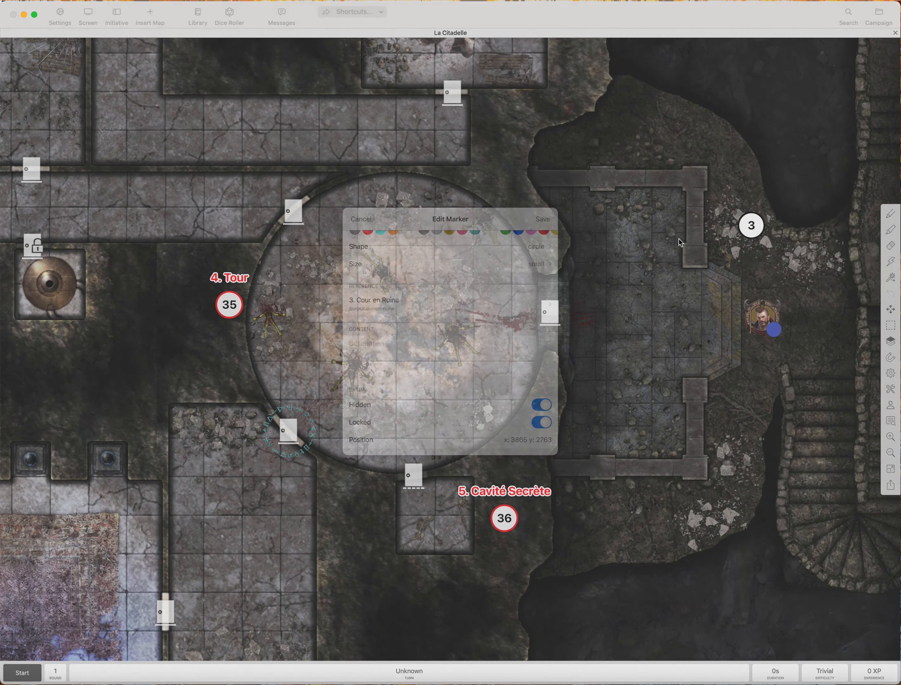
- Try to move the locked marker 3, turn off its Locked option, and save it
mouse_move(751, 226)
mouse_down()
mouse_move(719, 198)
mouse_move(744, 225)
mouse_move(704, 210)
mouse_move(722, 229)
mouse_move(691, 224)
mouse_move(729, 271)
mouse_move(763, 253)
mouse_up()
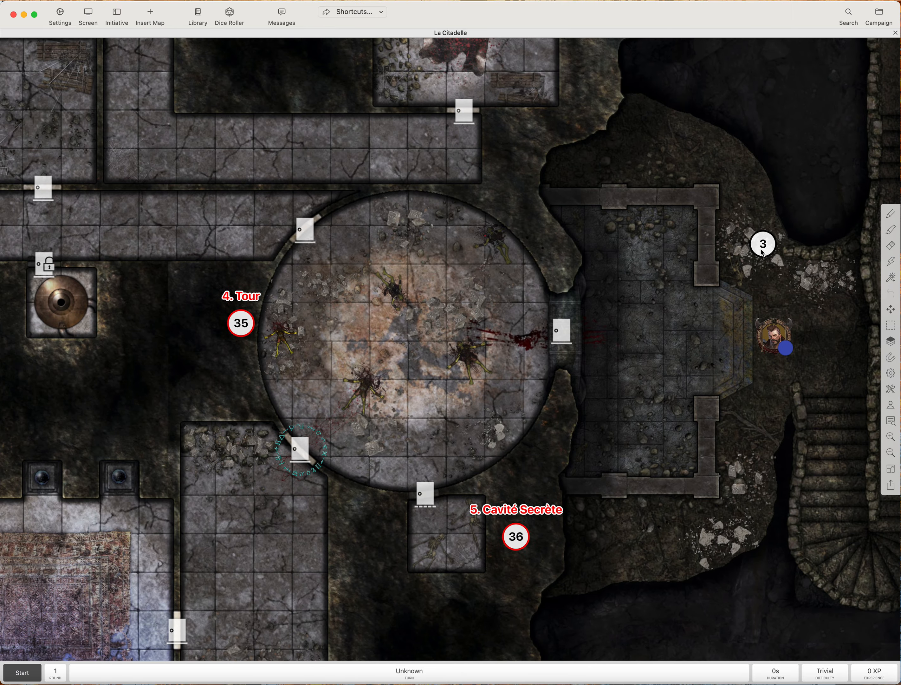
right_click(762, 251)
click(773, 251)
scroll(511, 372, down, 5)
click(542, 433)
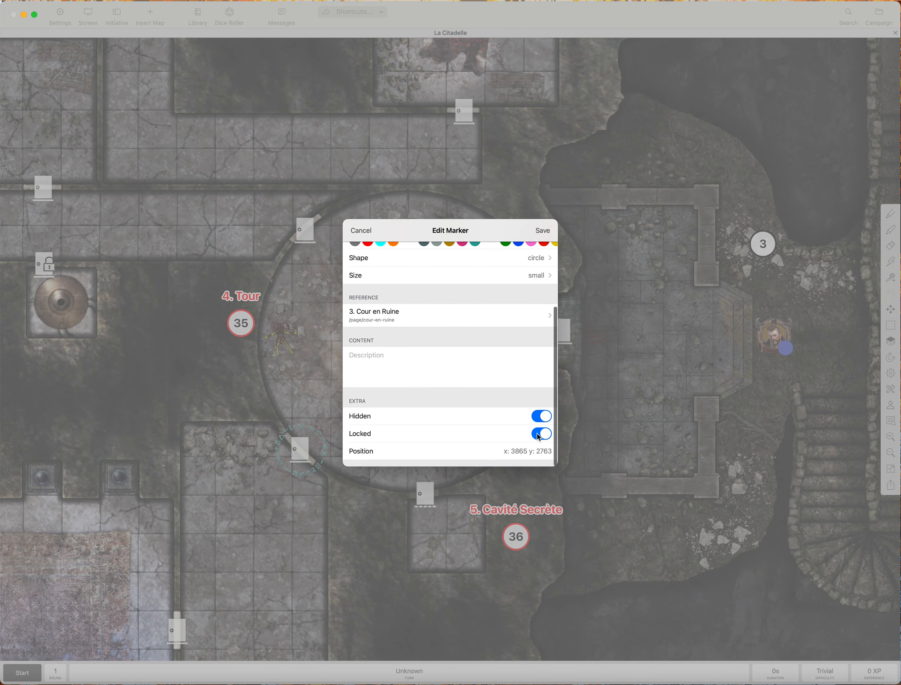
click(542, 231)
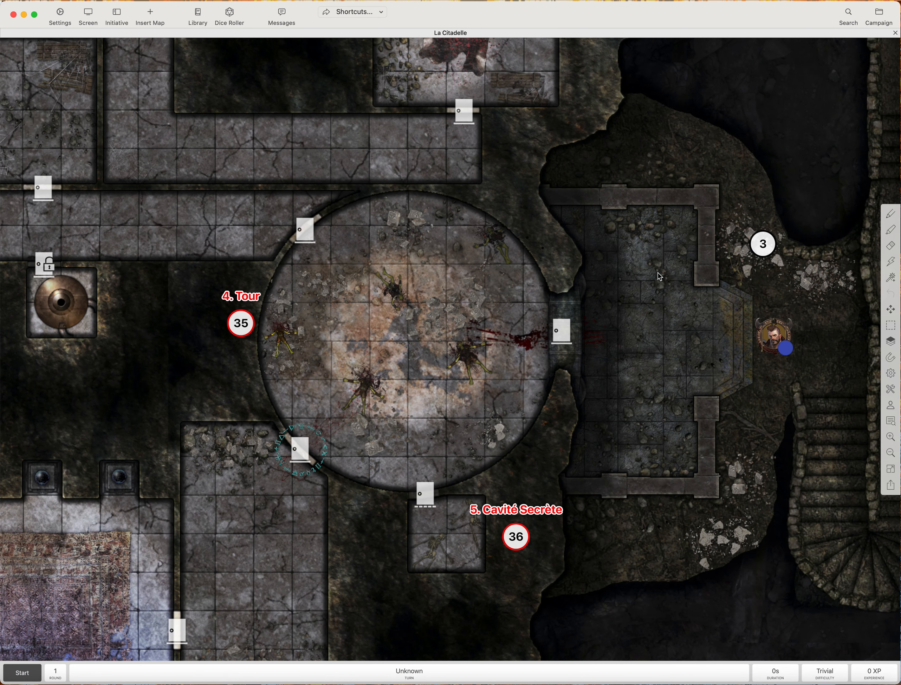
scroll(659, 276, up, 1)
scroll(659, 277, down, 1)
scroll(657, 276, down, 3)
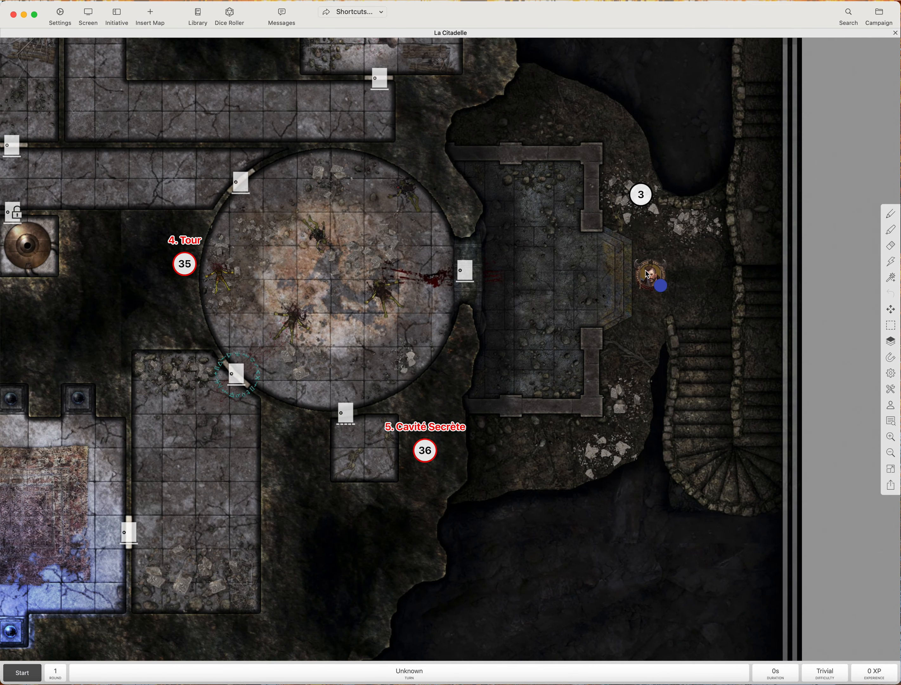
scroll(659, 277, left, 5)
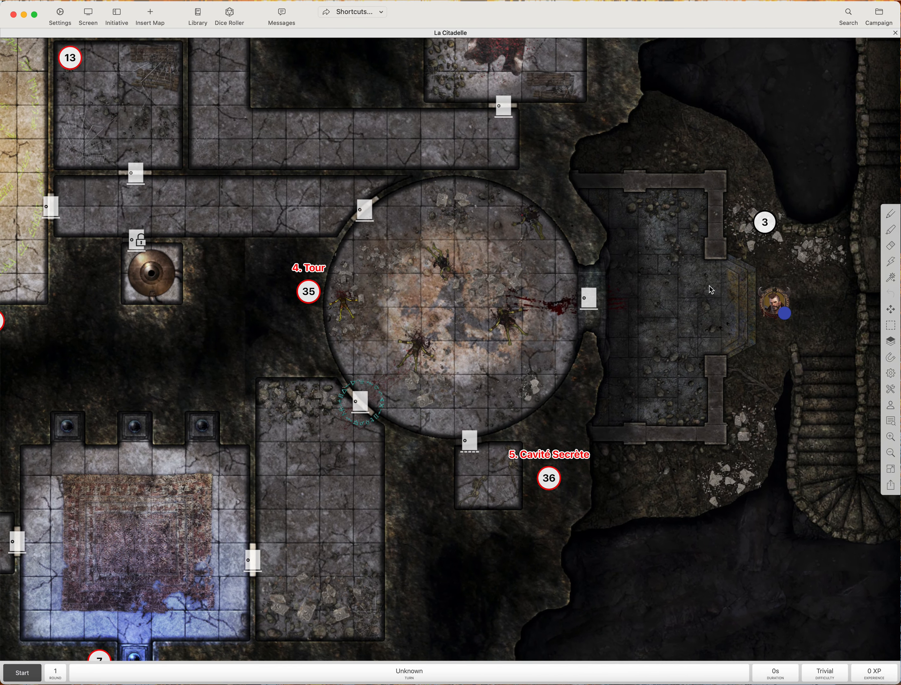
drag(711, 290, 713, 297)
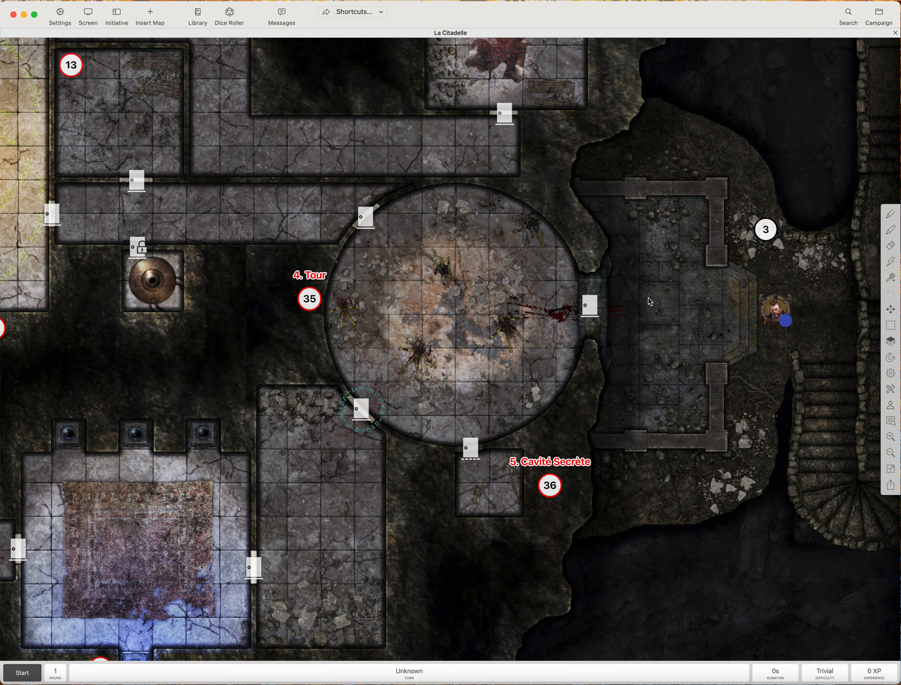
scroll(768, 239, left, 1)
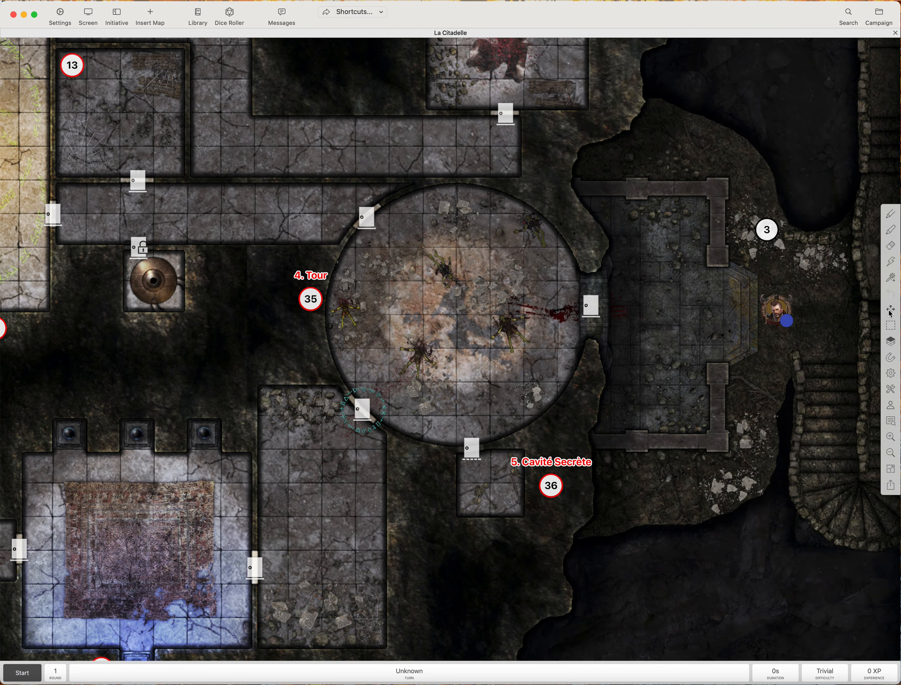
- Open the page linked to marker 3, read through it, enlarge its window slightly, and close it
mouse_move(763, 235)
mouse_down()
mouse_move(767, 218)
mouse_move(778, 262)
mouse_move(766, 231)
mouse_up()
right_click(764, 229)
click(782, 300)
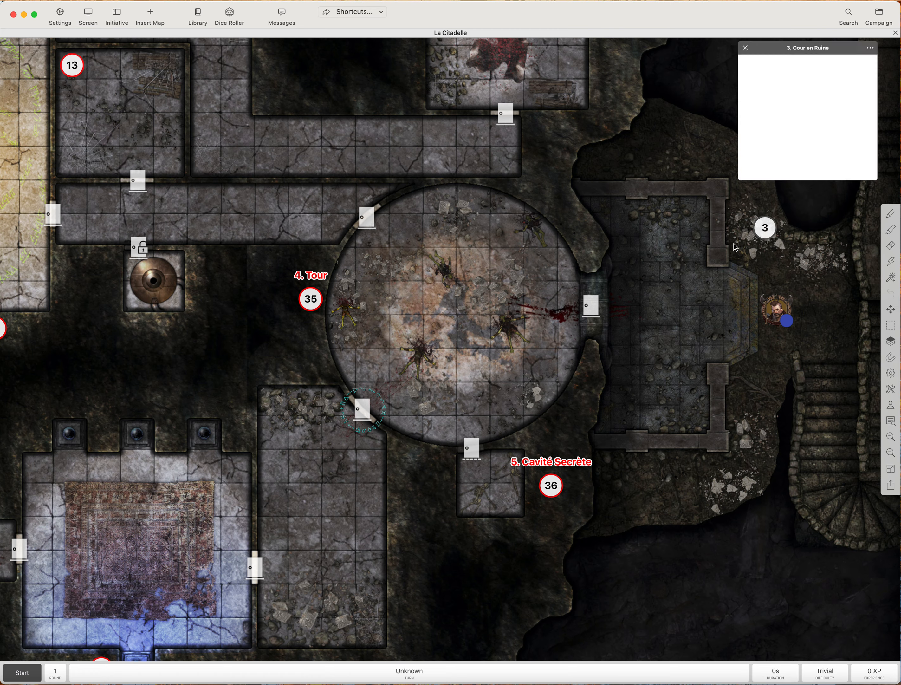
scroll(775, 157, down, 3)
scroll(775, 161, up, 5)
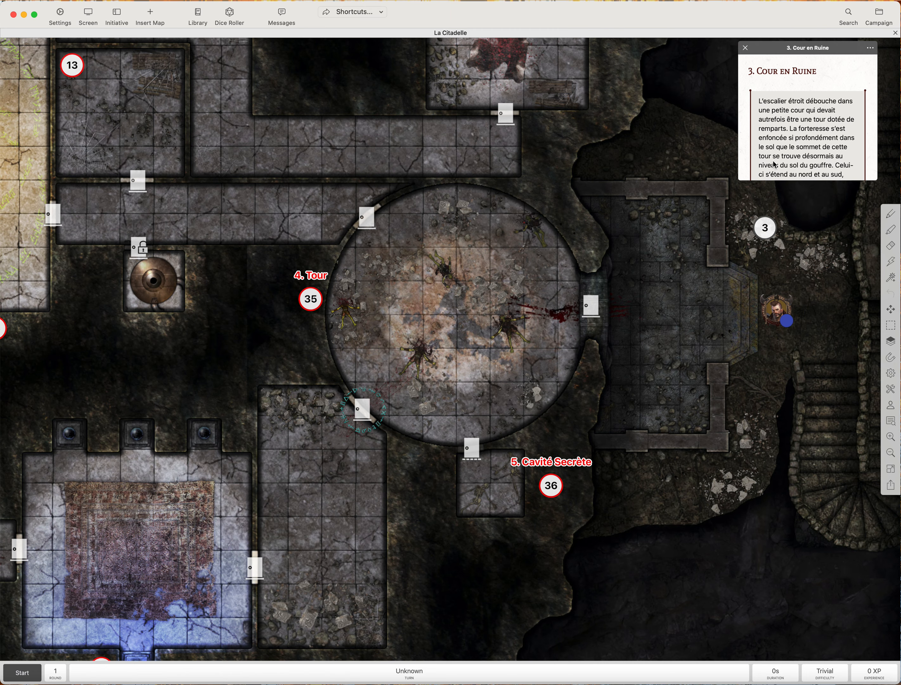
mouse_move(878, 182)
mouse_down()
mouse_move(881, 211)
mouse_move(880, 199)
mouse_up()
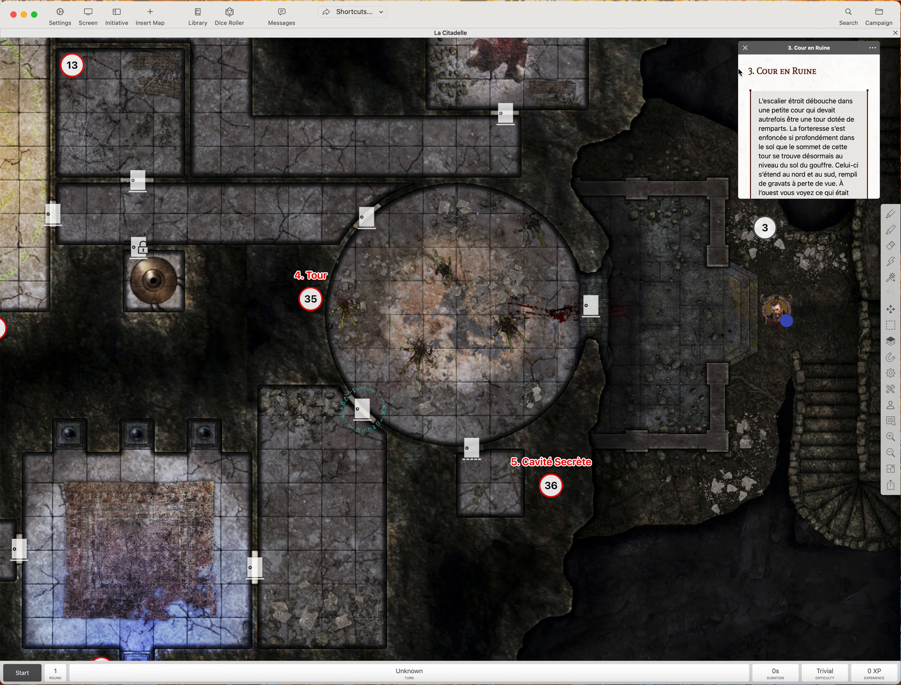
click(746, 49)
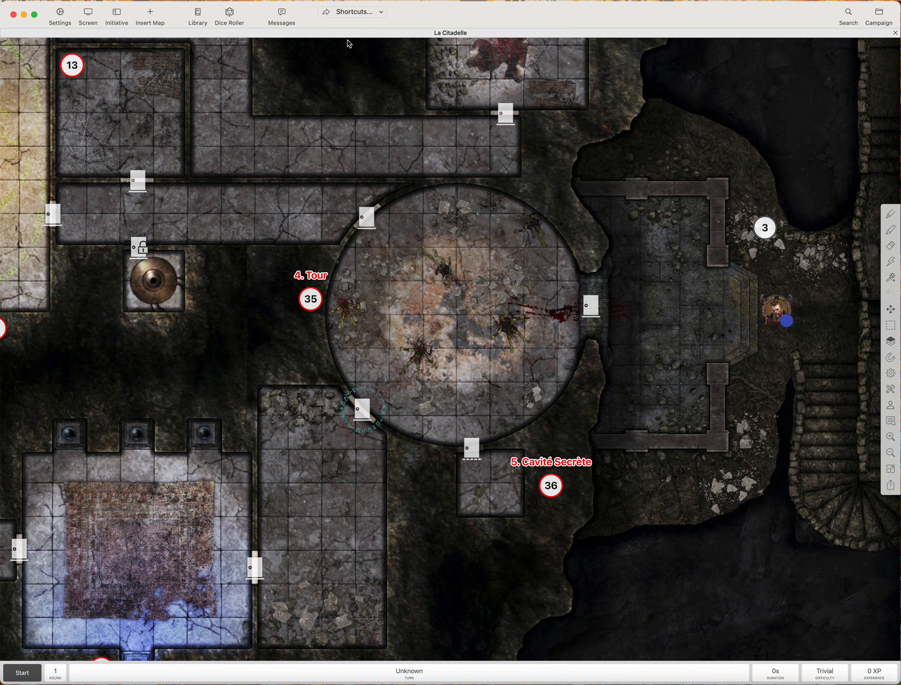
- Open the Barovie map from the Cartes folder of the La Malédiction de Strahd module in the library
click(199, 17)
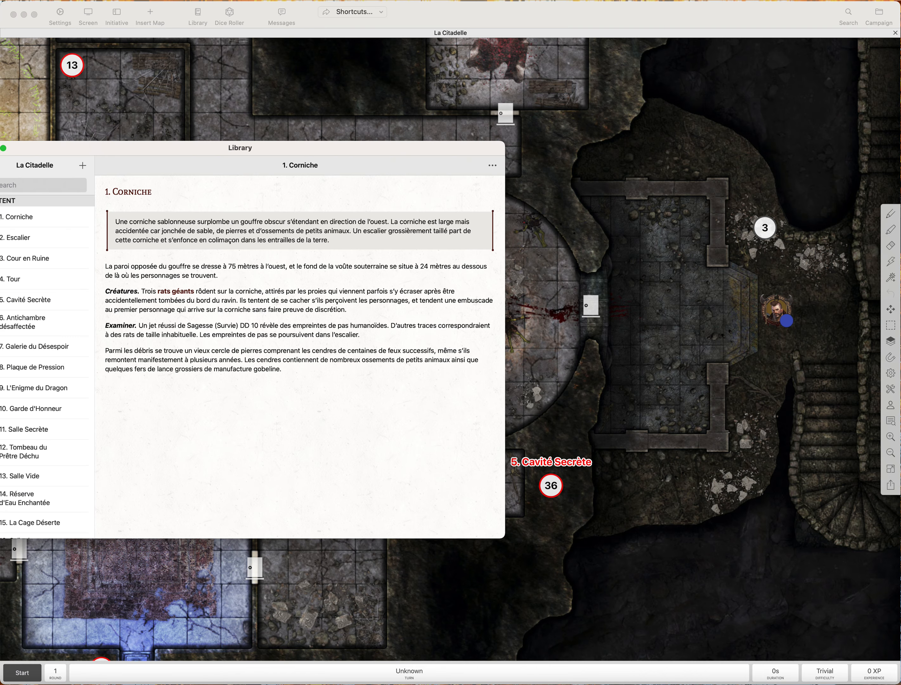
drag(69, 151, 304, 153)
click(218, 169)
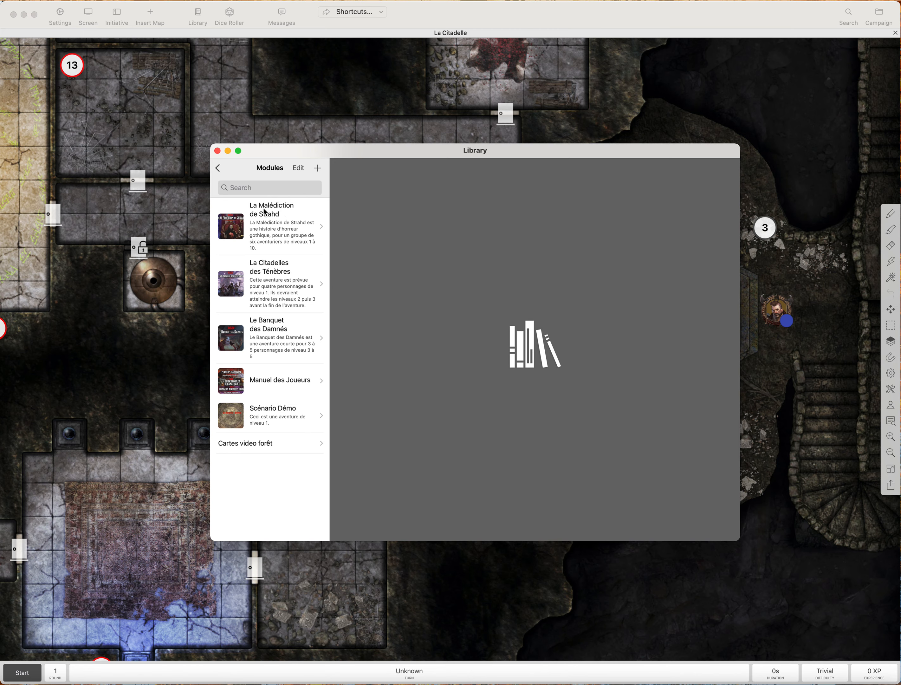
click(281, 217)
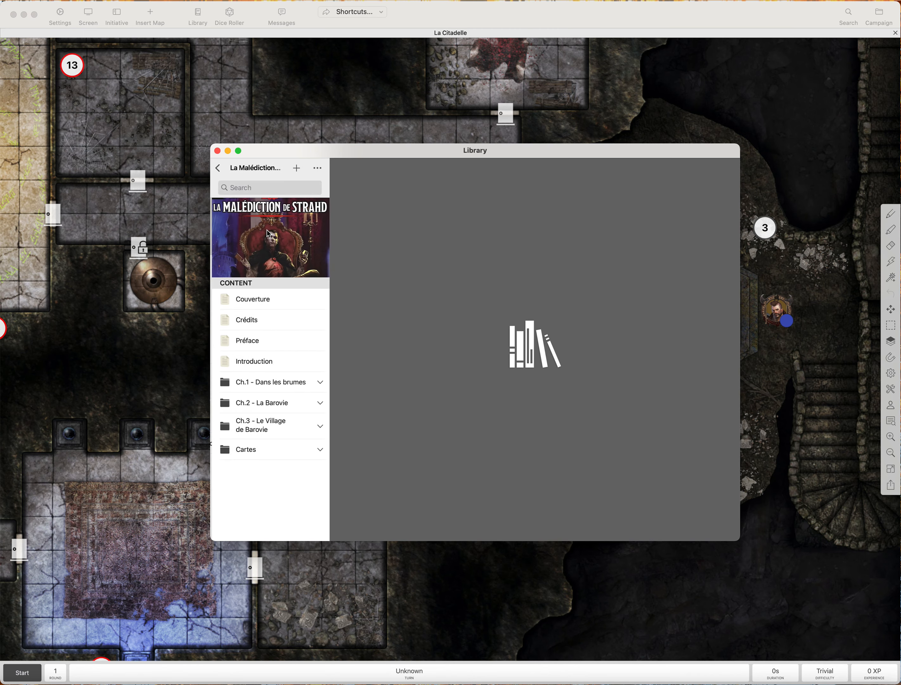
click(257, 450)
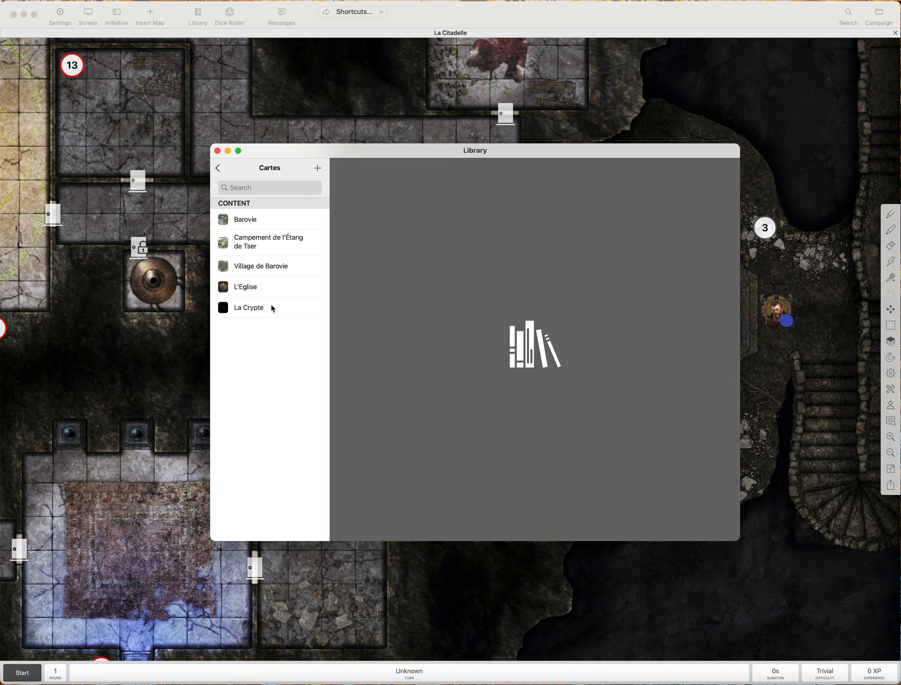
click(247, 223)
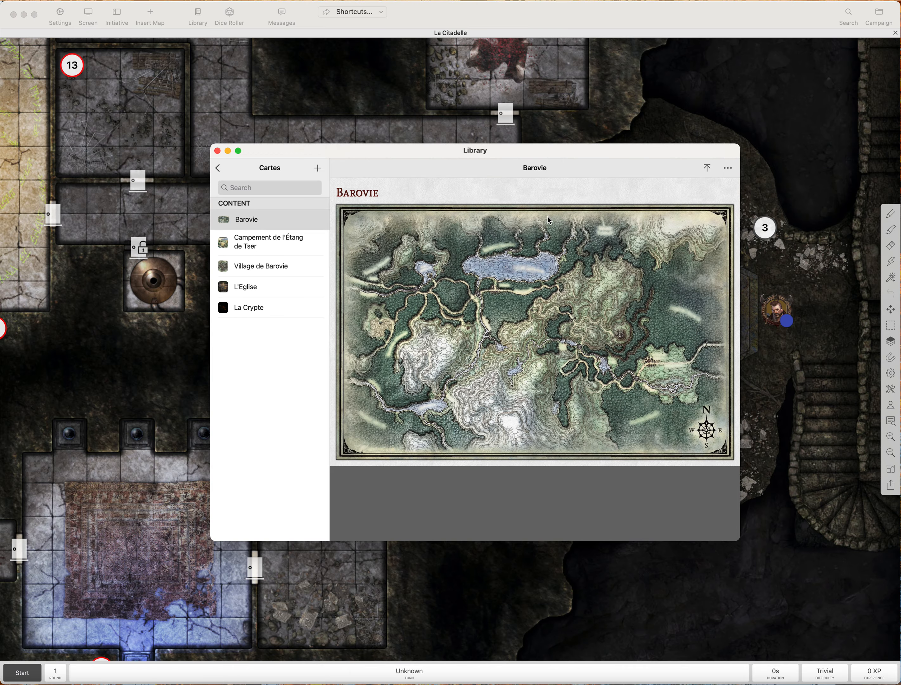
click(705, 169)
click(712, 195)
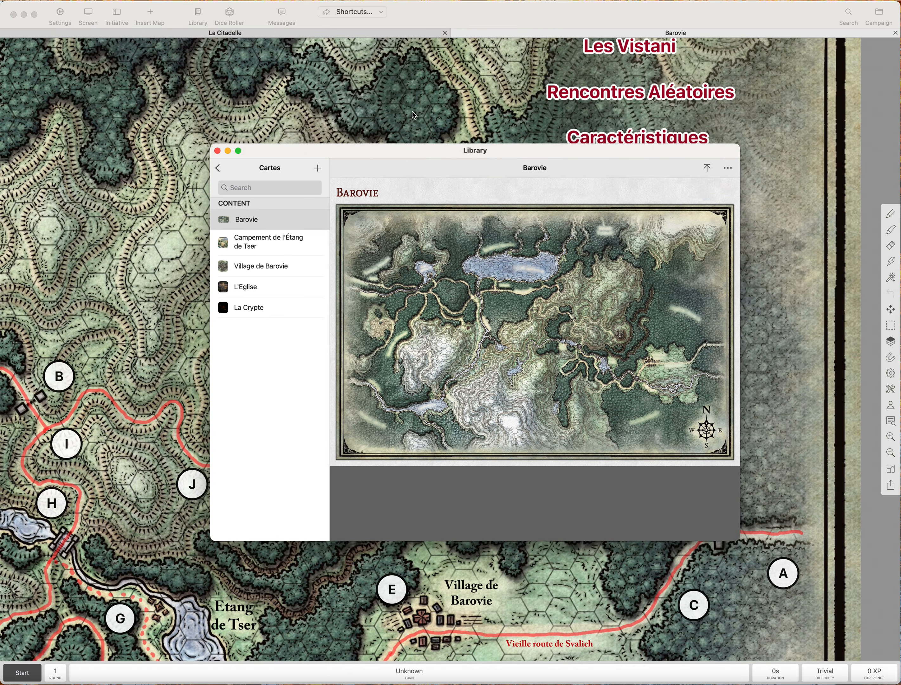
click(413, 113)
- Examine the whole Barovie map, including its lettered markers and the red text labels under the title
drag(284, 166, 528, 219)
scroll(511, 226, down, 5)
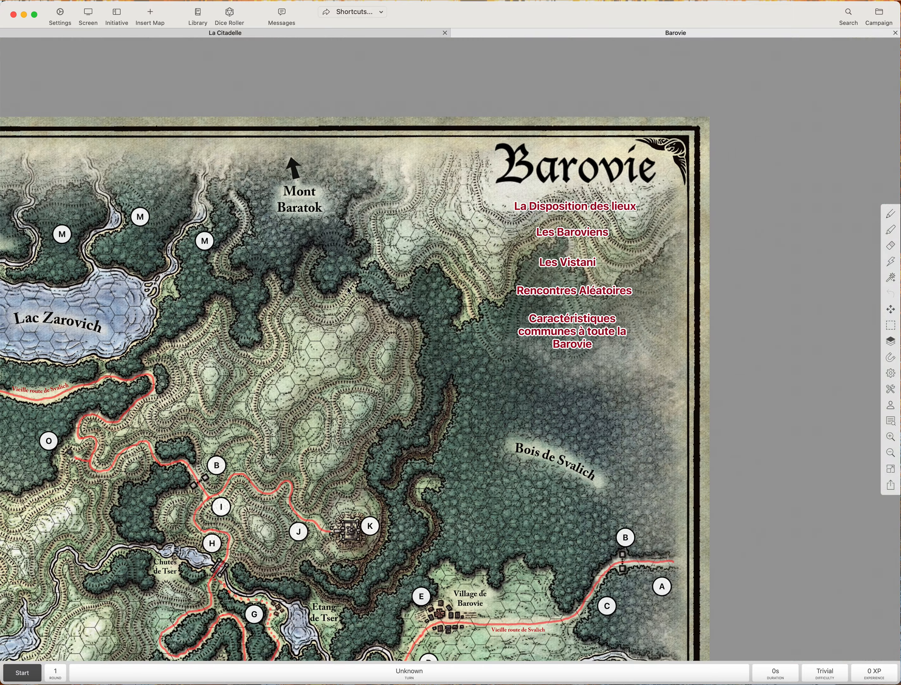
drag(362, 290, 575, 191)
drag(418, 299, 531, 242)
scroll(511, 243, down, 5)
scroll(533, 247, up, 3)
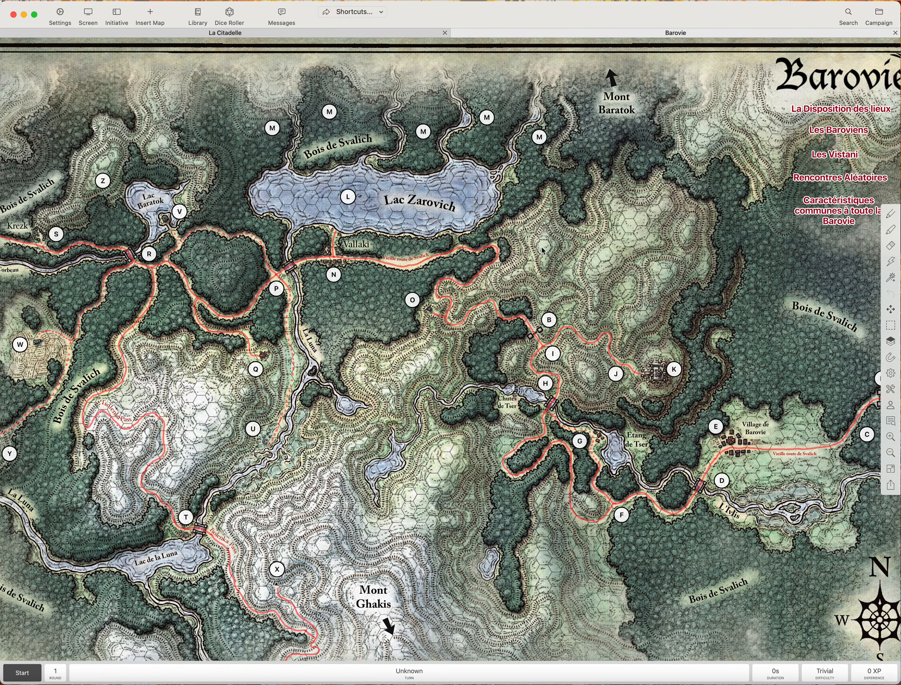
scroll(531, 246, down, 2)
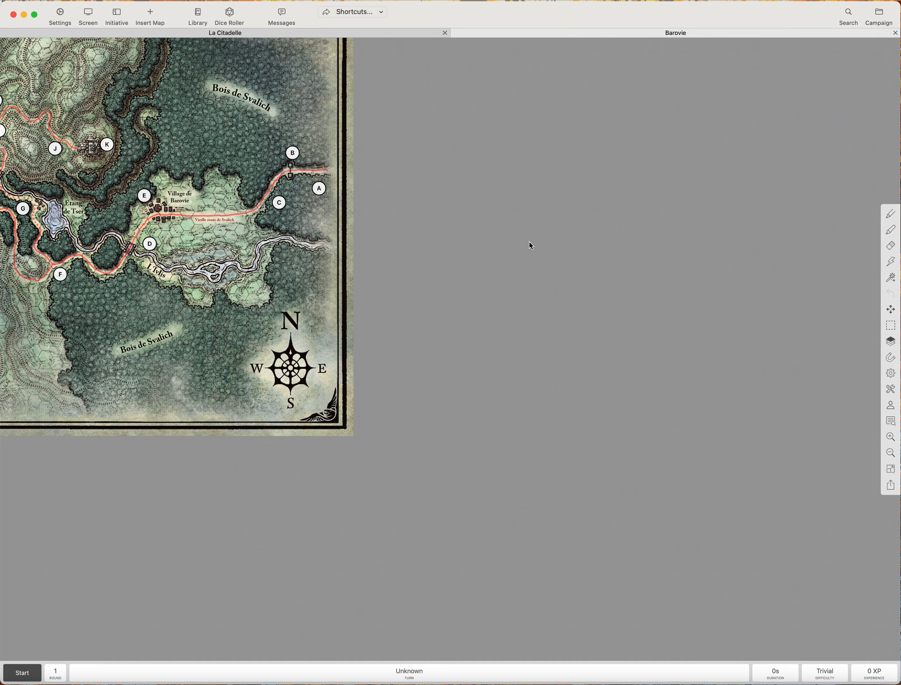
drag(182, 213, 706, 454)
drag(451, 291, 471, 249)
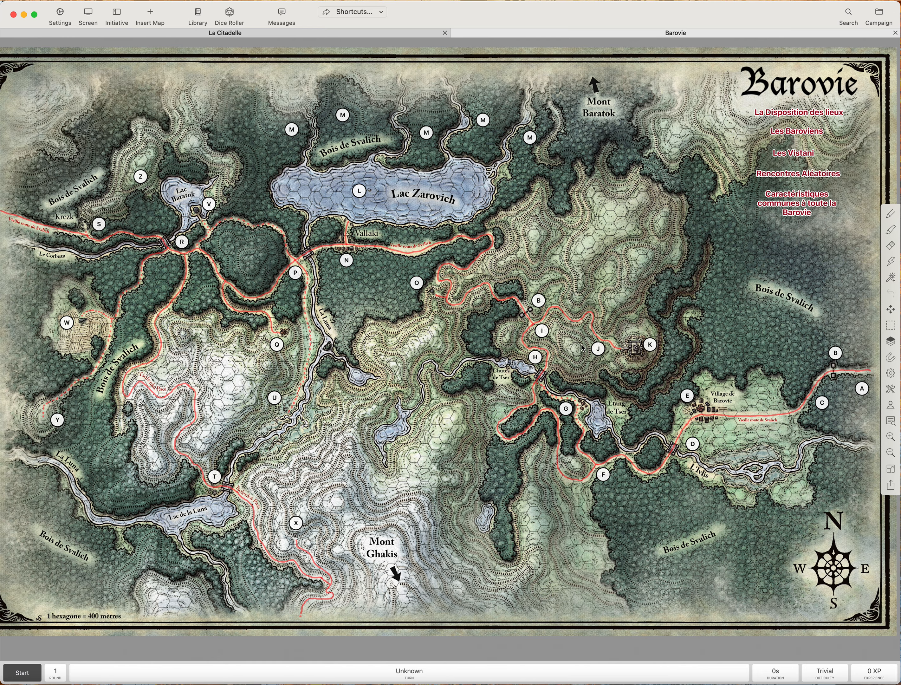
scroll(727, 332, up, 2)
drag(787, 329, 737, 322)
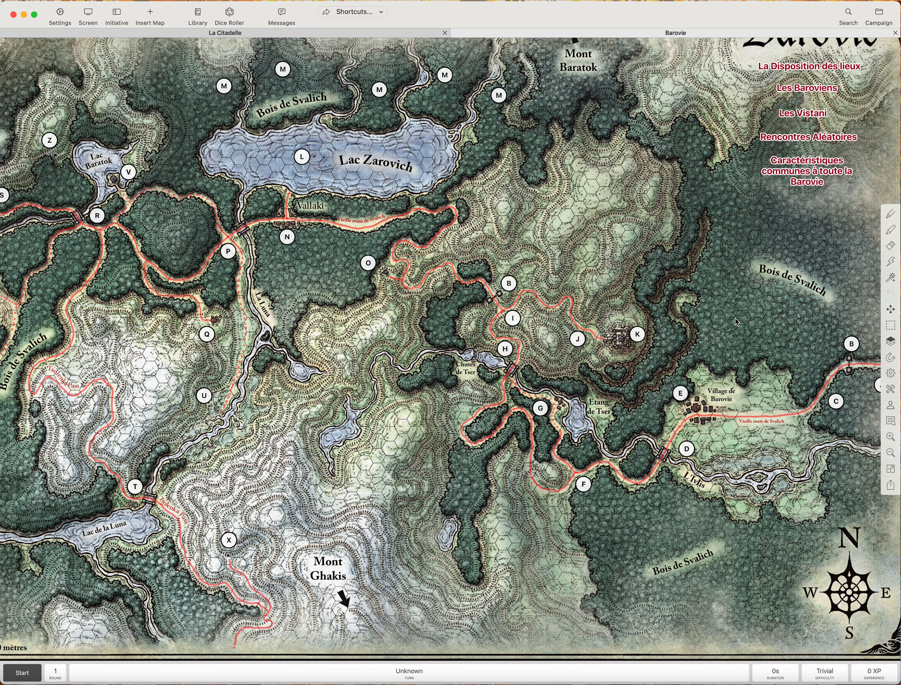
- View the pages linked to markers K and H, enlarging the window of the H page, and close both
click(641, 335)
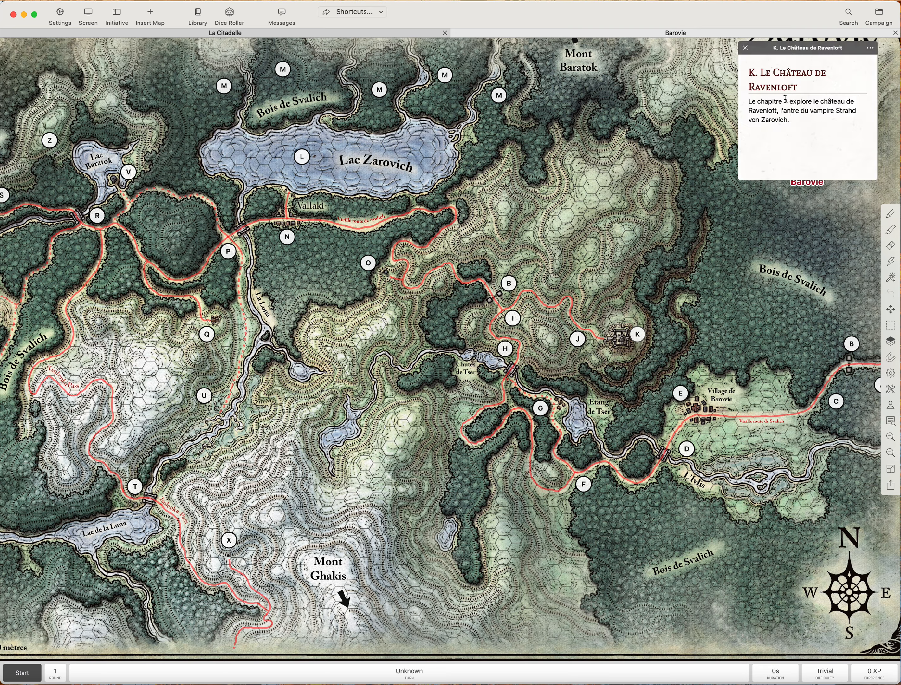
click(745, 50)
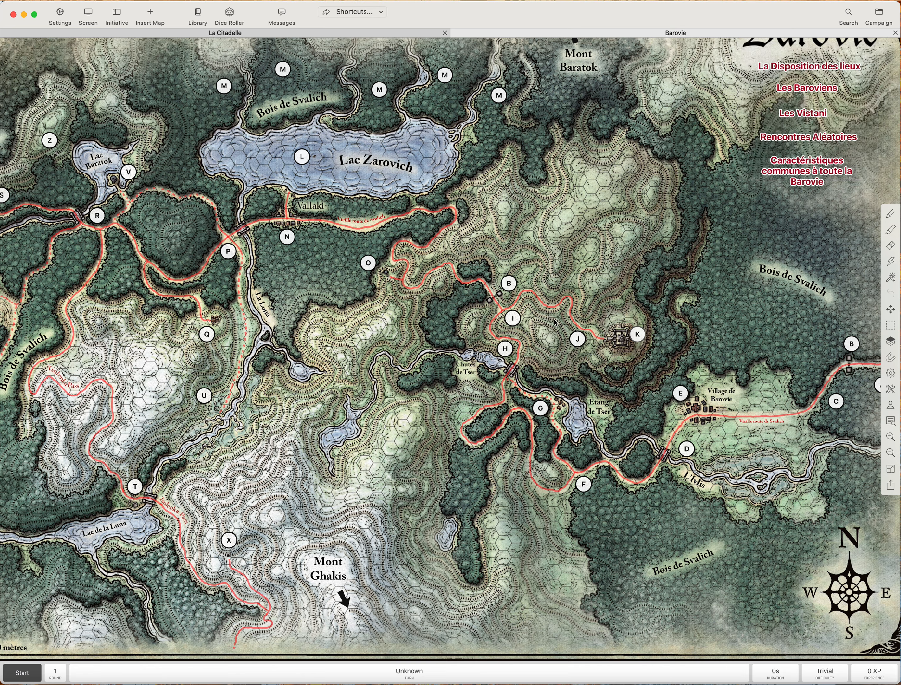
mouse_move(508, 352)
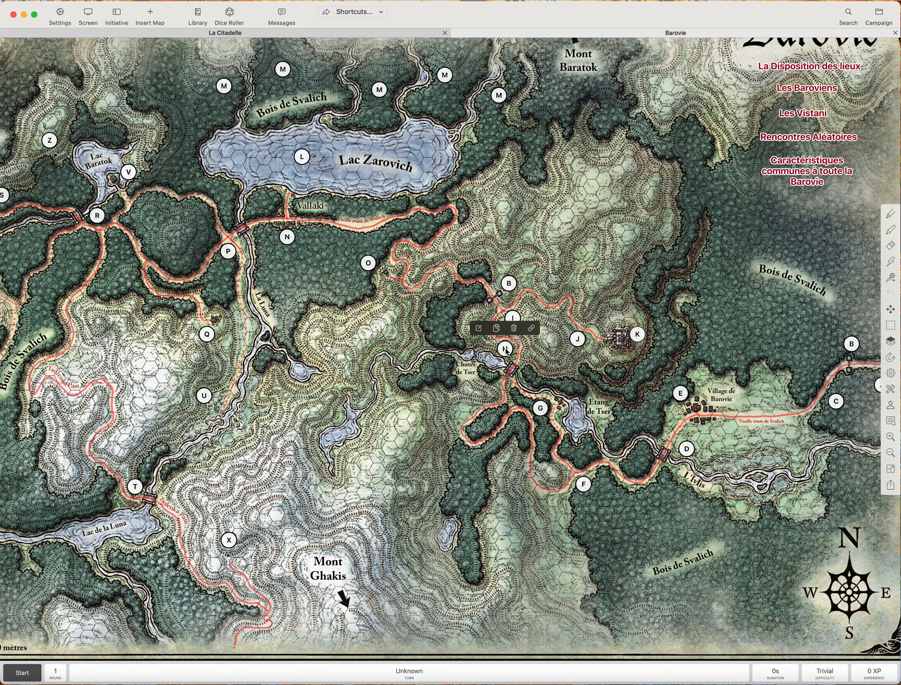
click(531, 328)
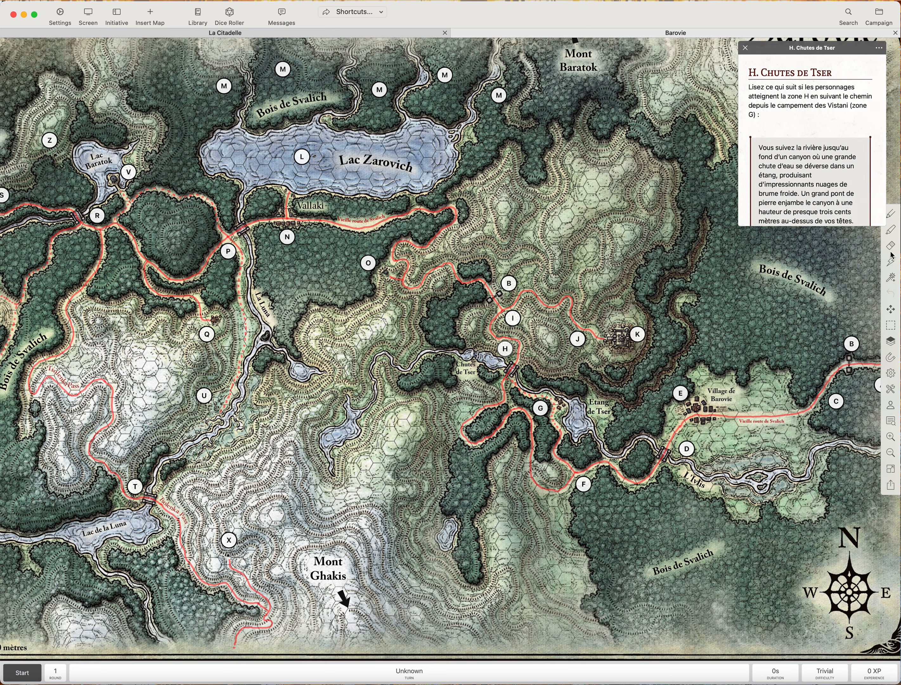
drag(774, 56, 573, 71)
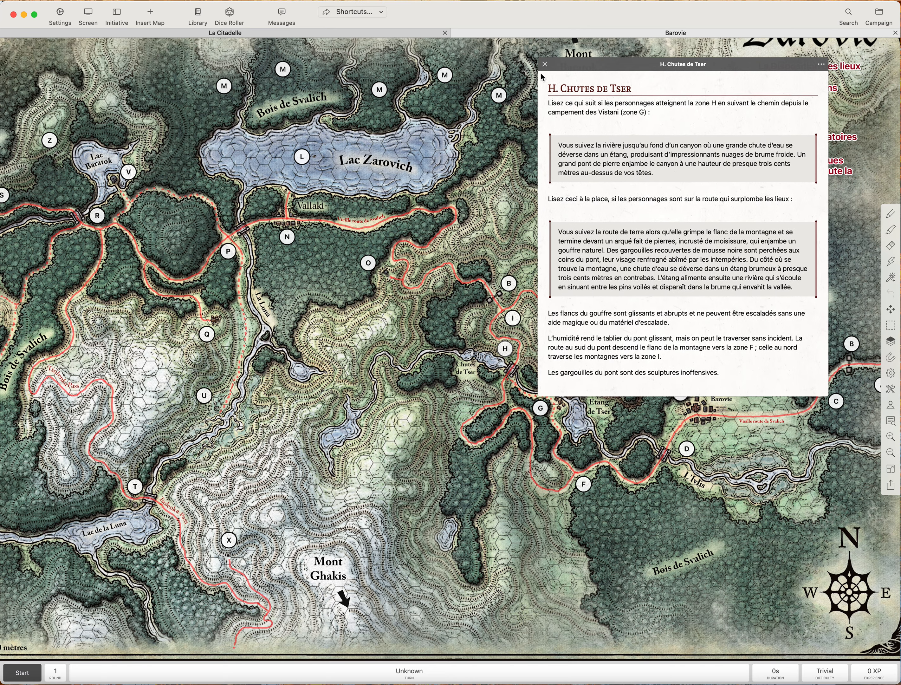
click(545, 65)
- Open the page linked to the label La Disposition des lieux, enlarge its window, read through it, and close it
scroll(547, 70, up, 2)
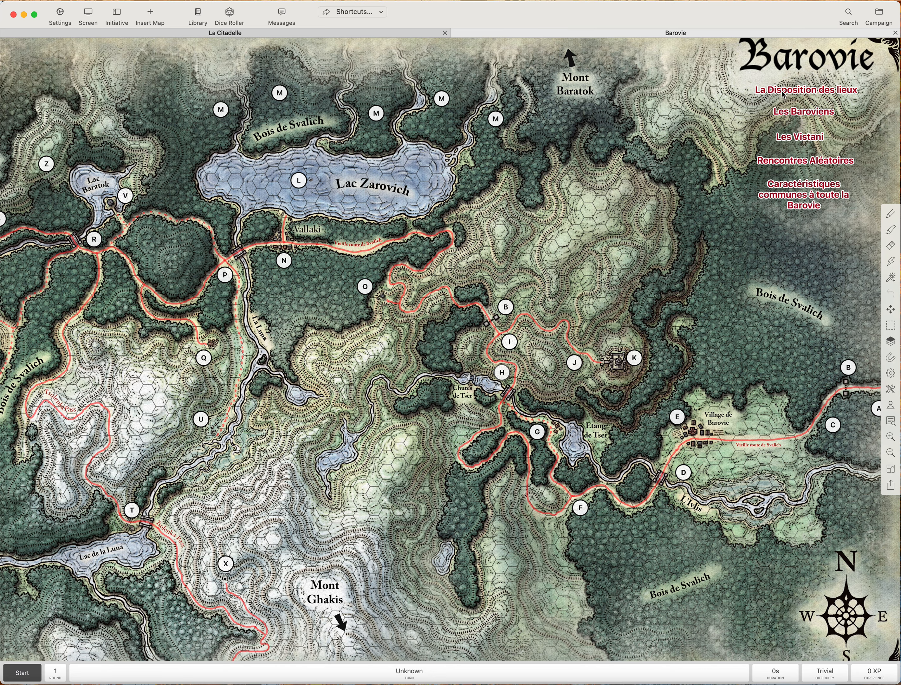
click(808, 97)
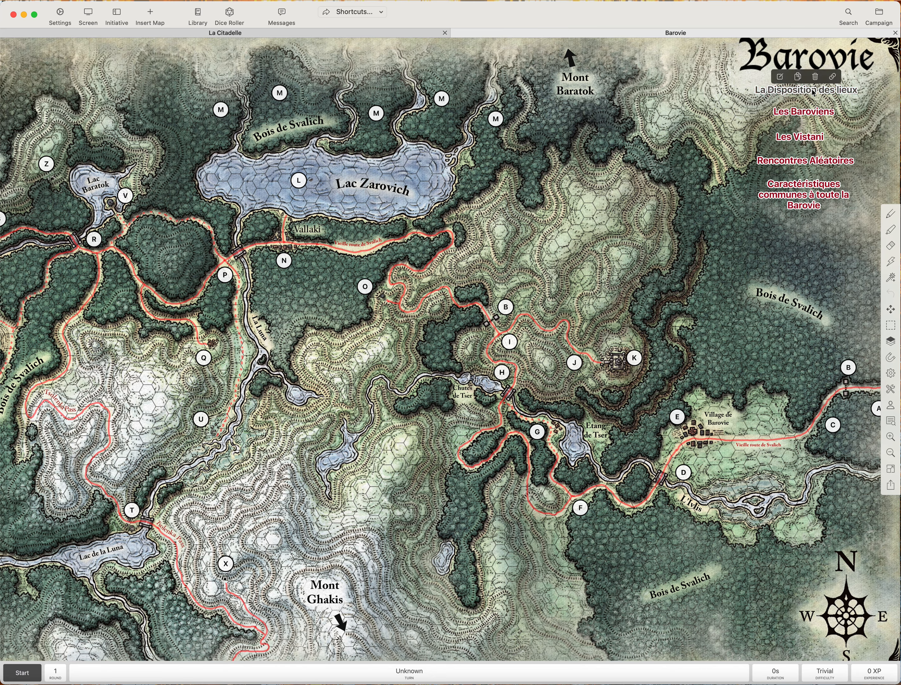
click(833, 77)
drag(801, 48, 334, 77)
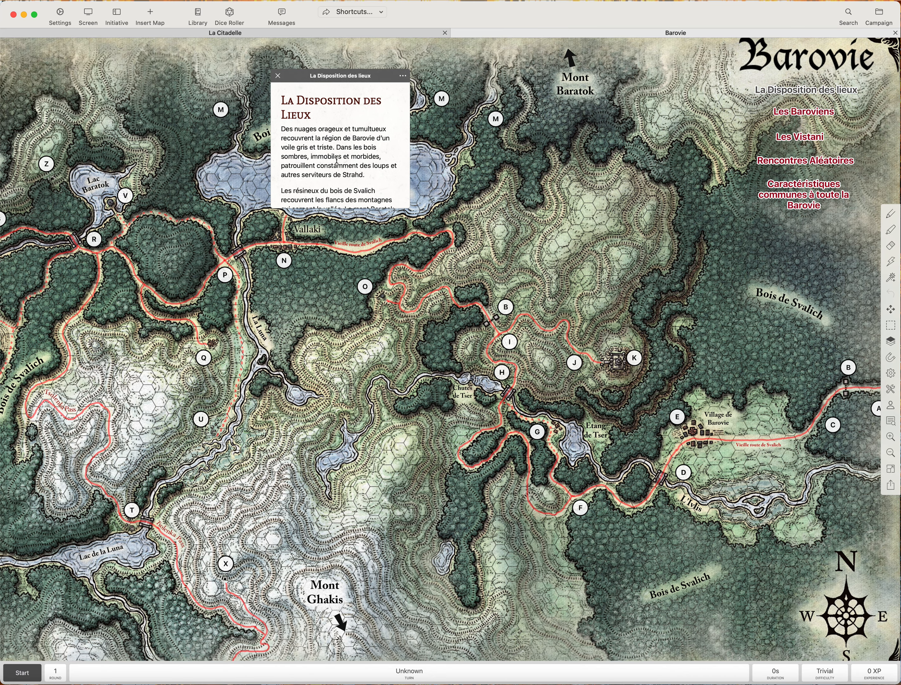
drag(409, 206, 639, 421)
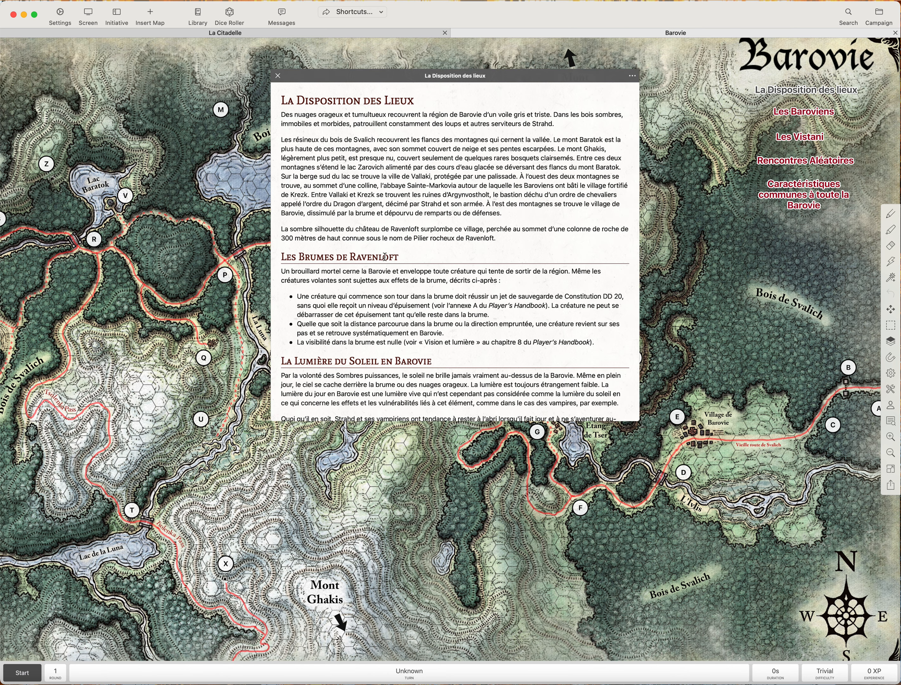
scroll(362, 177, down, 2)
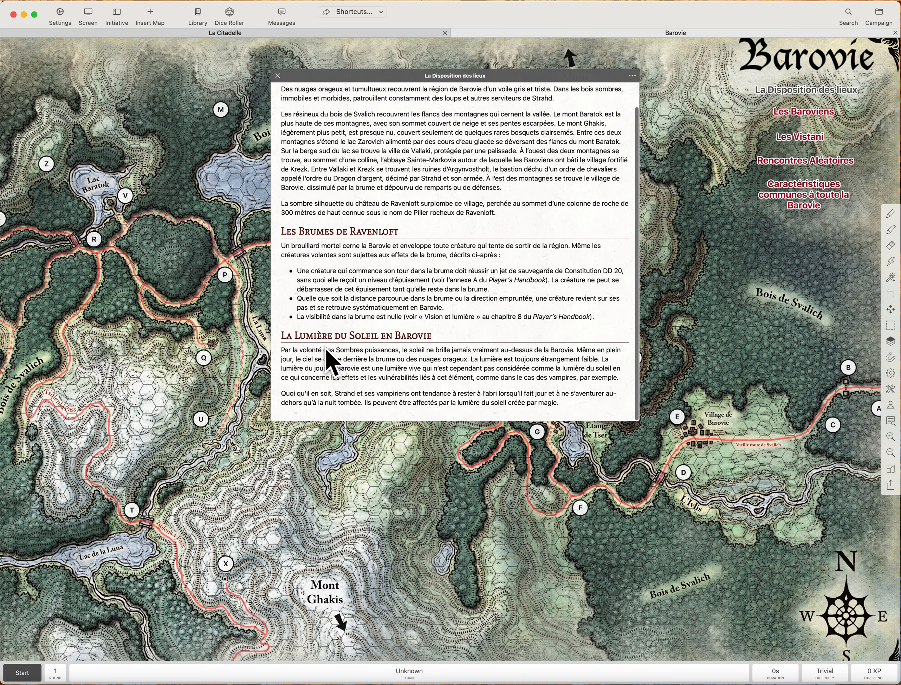
click(278, 76)
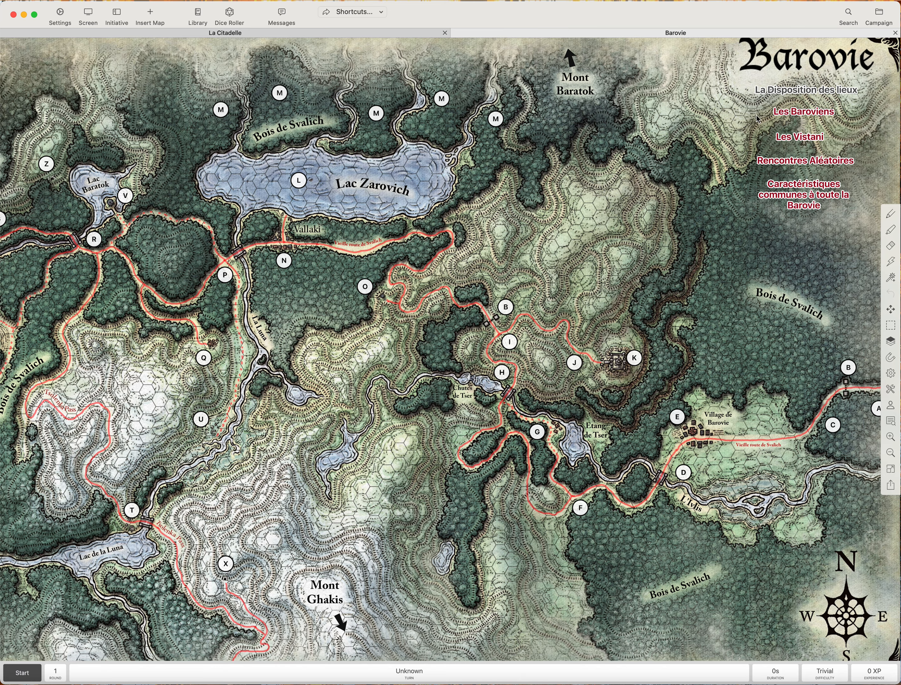
- Open the page linked to the label Rencontres Aléatoires, enlarge its window, look through the encounter tables, and close it
click(808, 164)
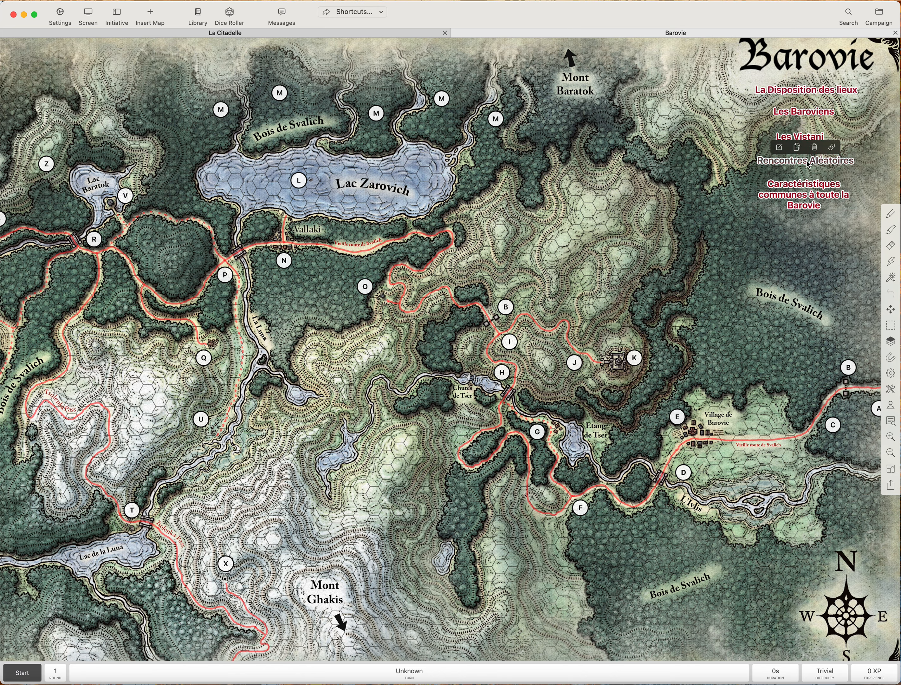
click(825, 151)
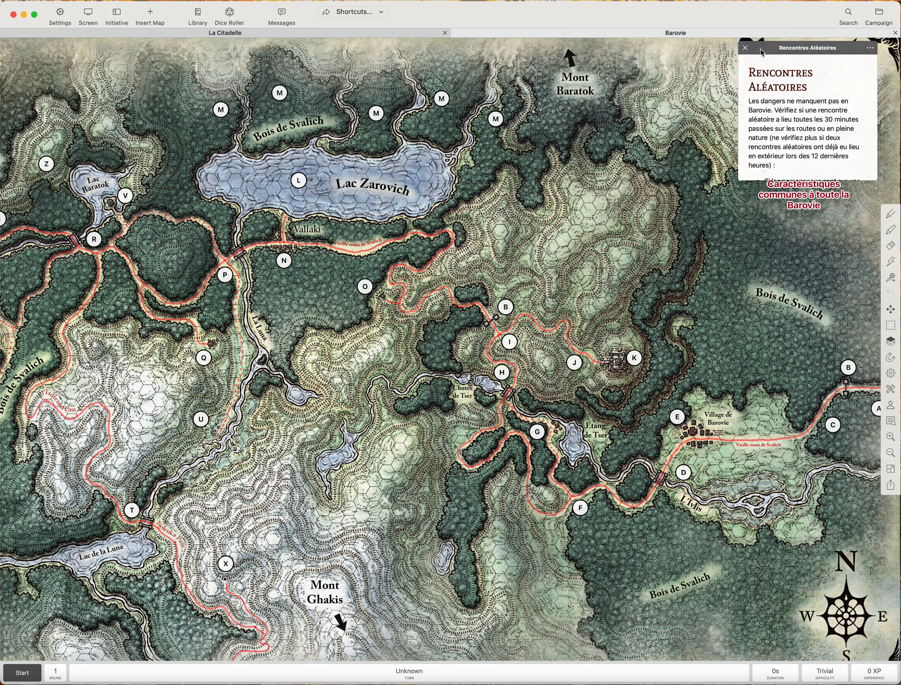
drag(759, 49, 197, 92)
drag(316, 220, 497, 590)
scroll(237, 448, down, 5)
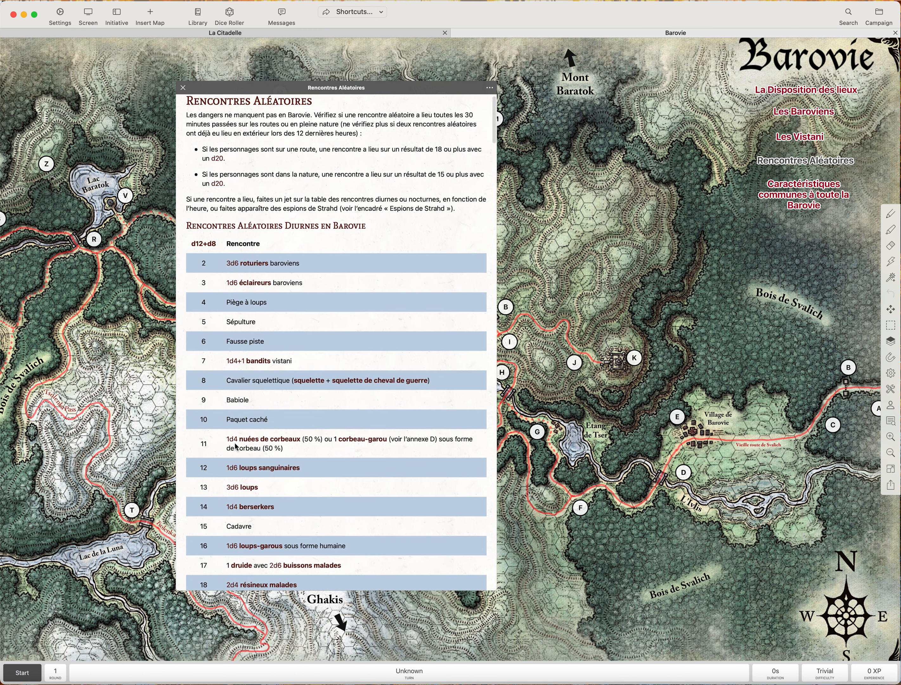
scroll(238, 444, up, 5)
drag(314, 87, 164, 76)
drag(342, 583, 385, 623)
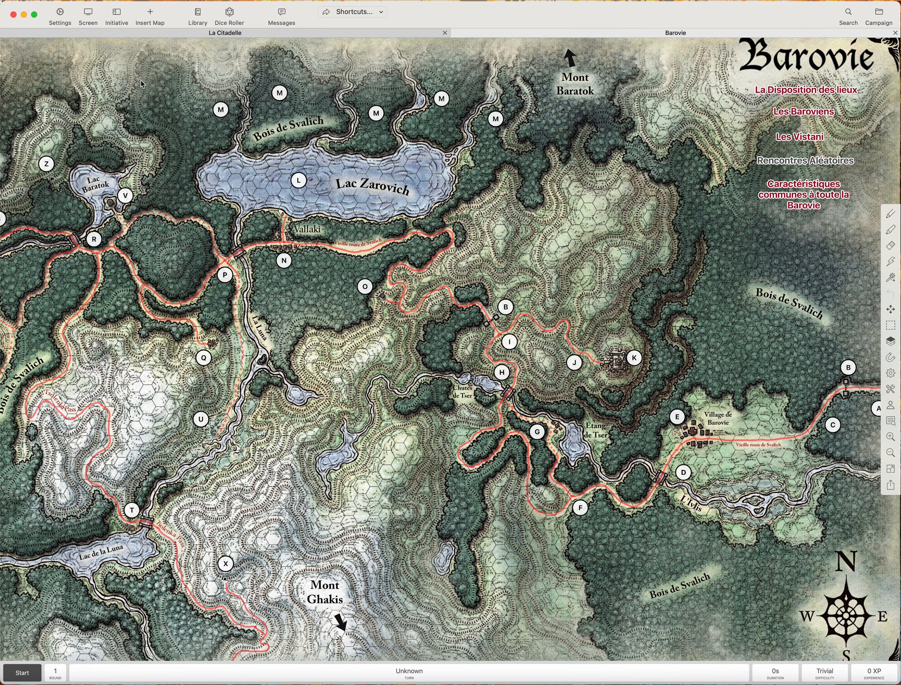
click(32, 76)
- Open the page linked to the label Caractéristiques communes à toute la Barovie, enlarge its window, and close it
click(809, 204)
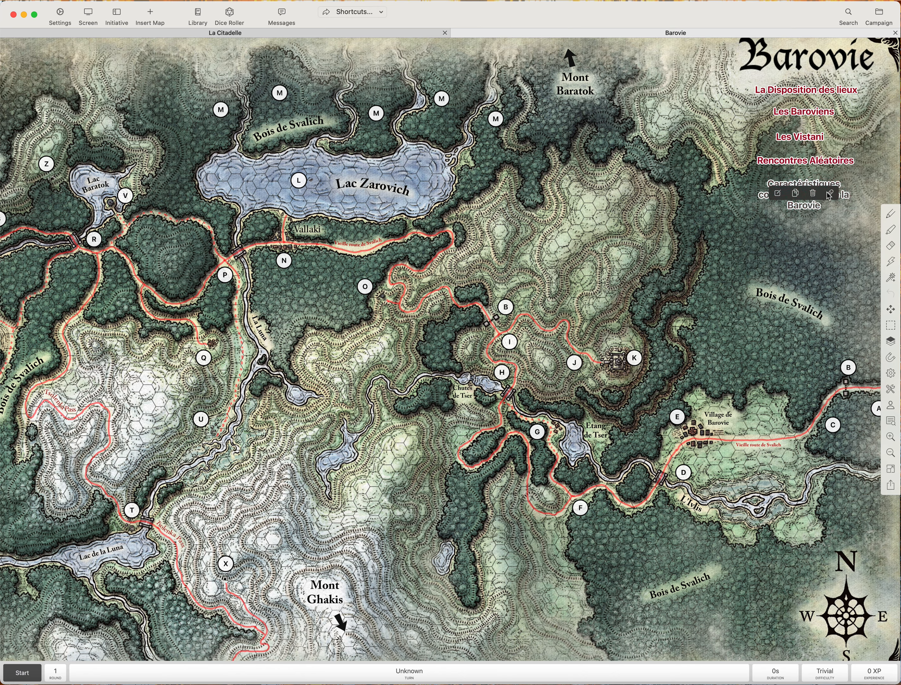
drag(766, 51, 179, 97)
drag(288, 225, 402, 438)
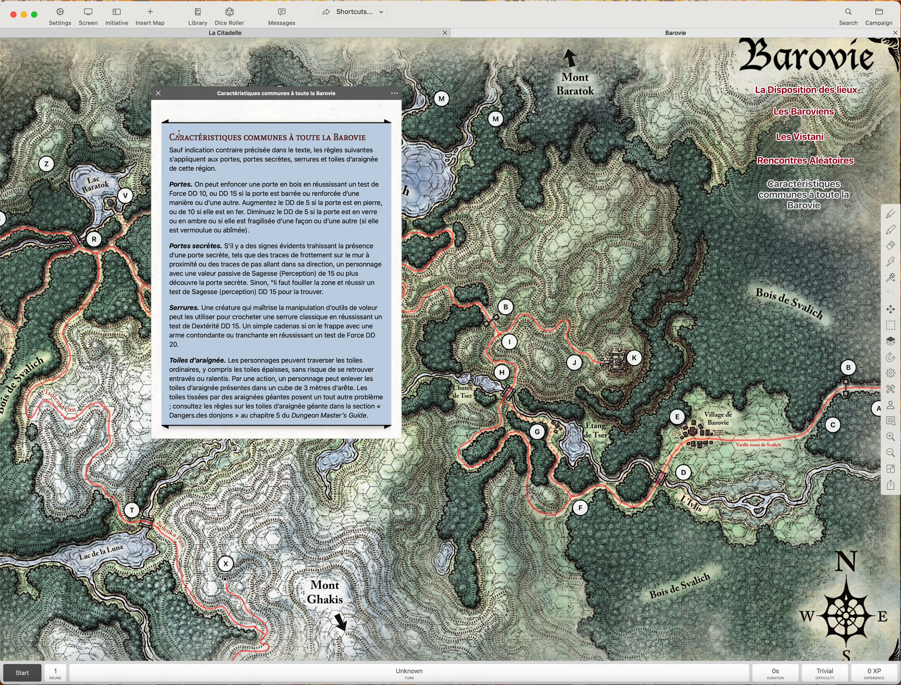
click(159, 93)
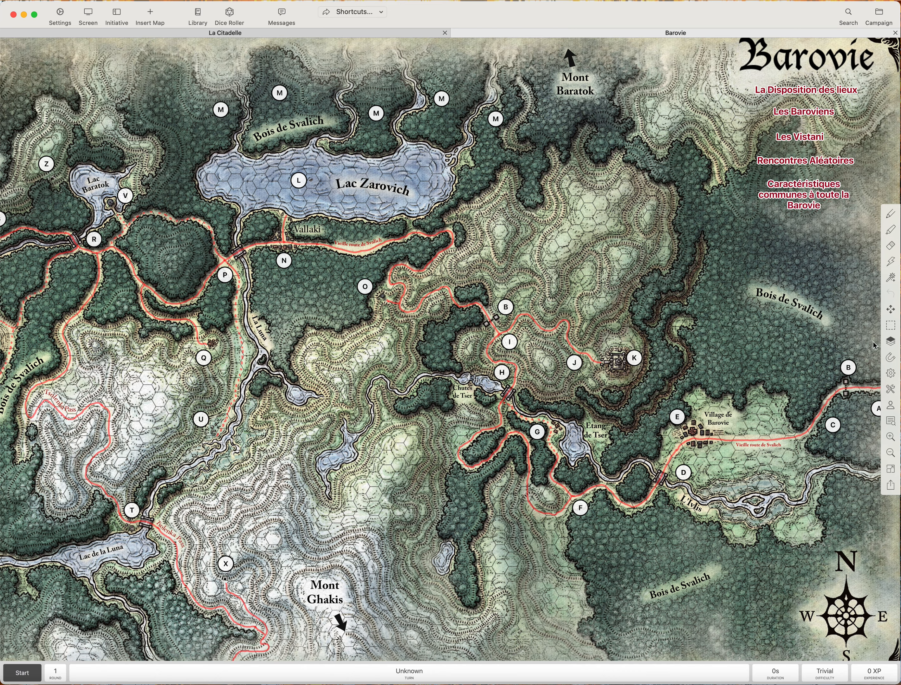
- Switch the active layer of the Barovie map to the Object Layer and return to the Token Layer
click(890, 341)
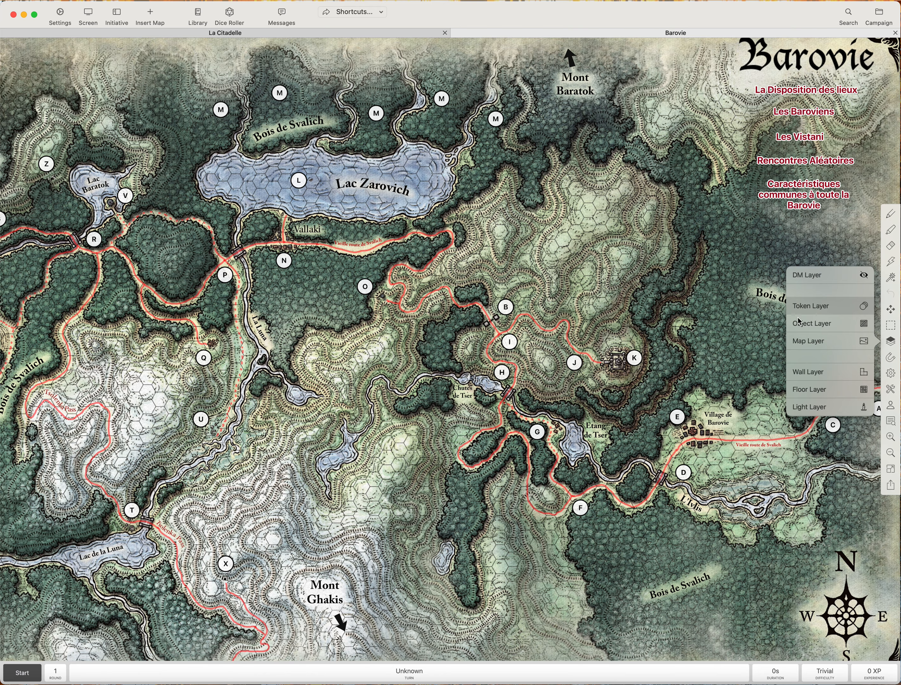
click(816, 330)
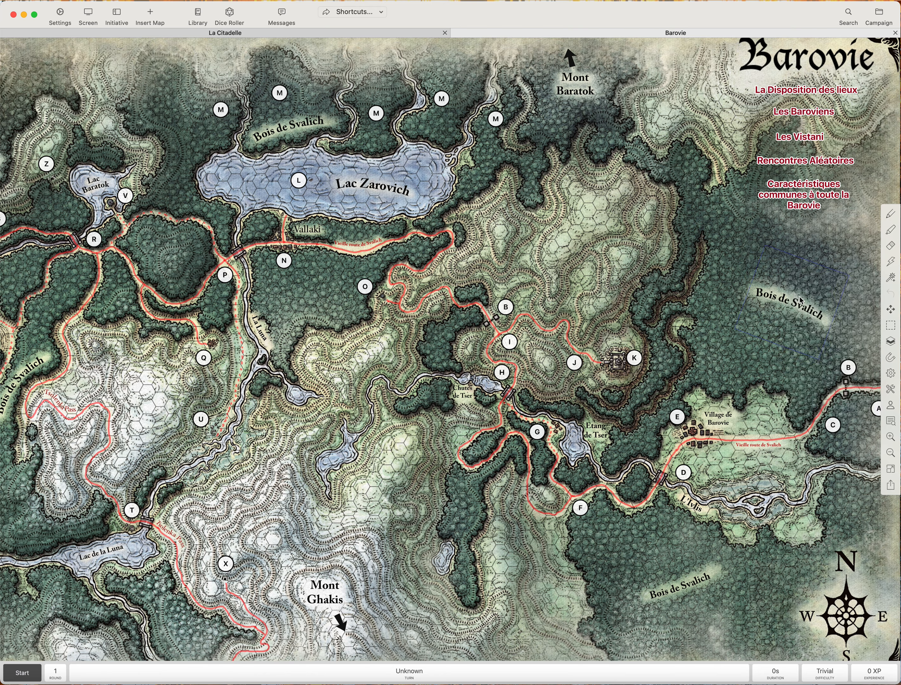
click(891, 342)
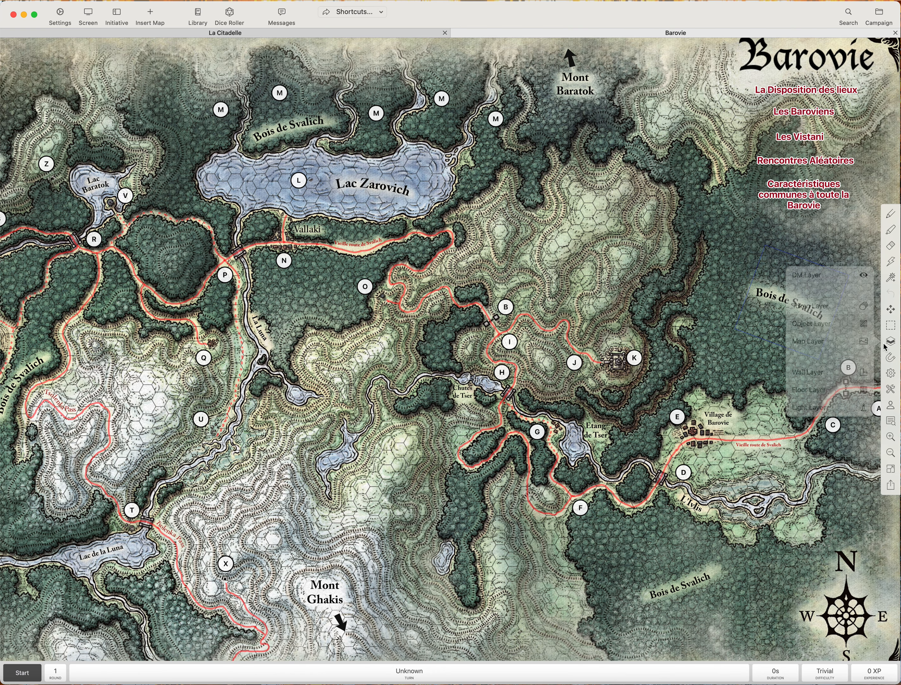
click(837, 310)
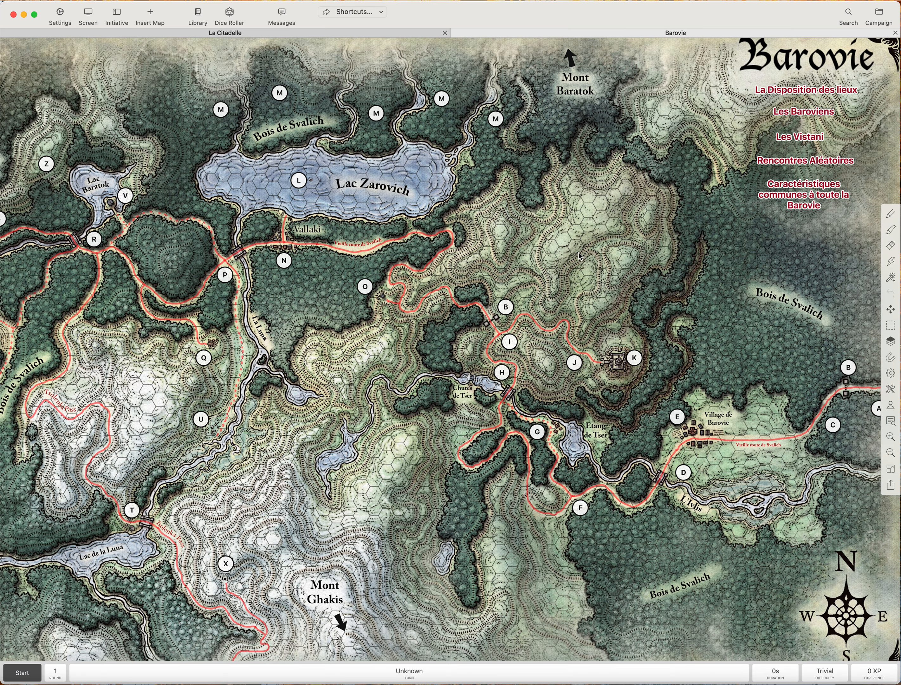
- Open the reference page of marker I, enlarge its window, read through it, and close it
mouse_move(592, 275)
mouse_down()
mouse_move(568, 247)
mouse_move(585, 271)
mouse_up()
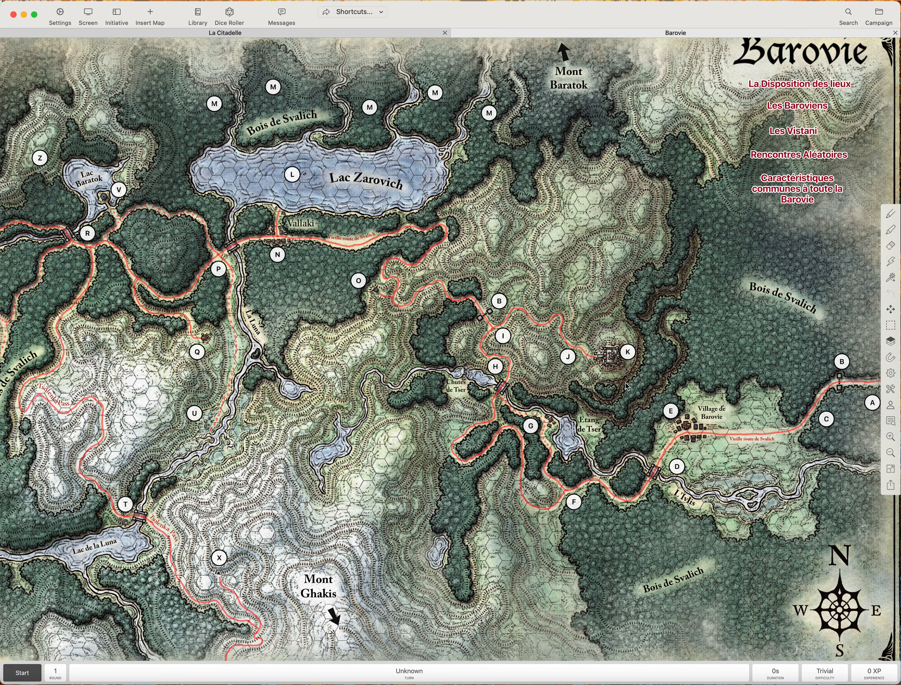
right_click(503, 337)
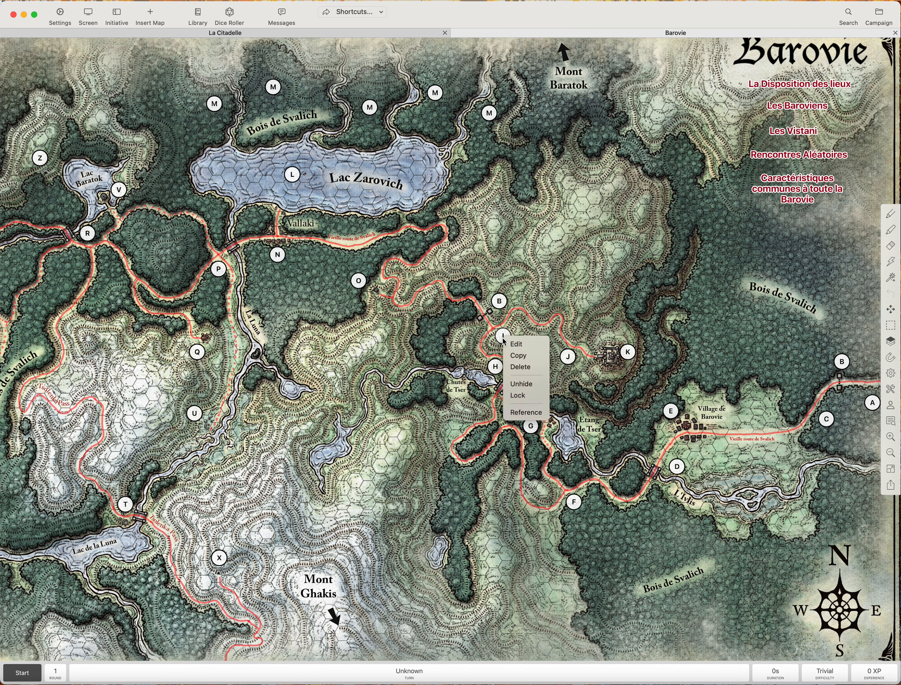
click(526, 412)
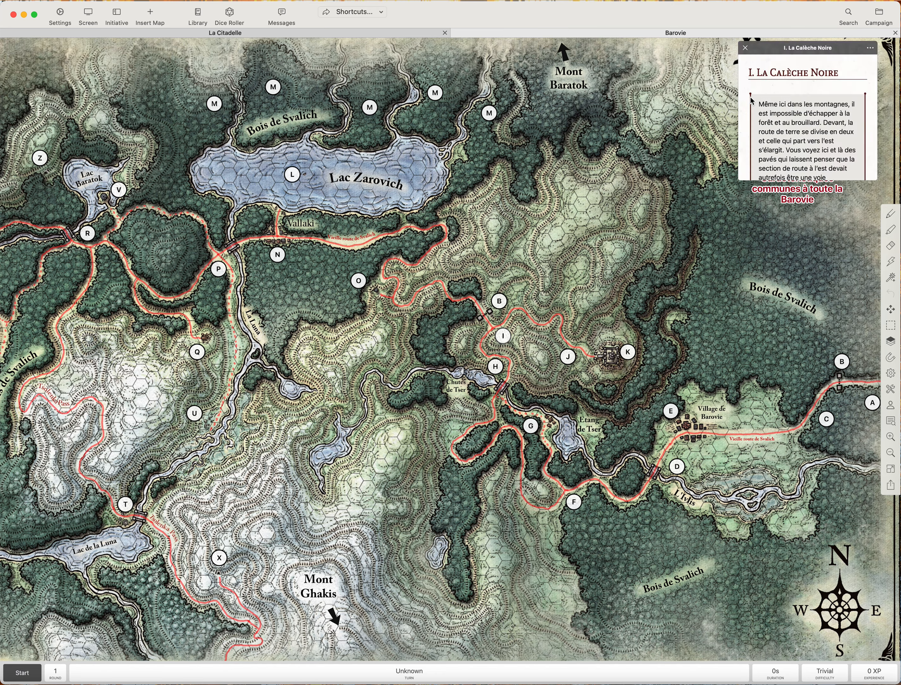
drag(799, 48, 509, 64)
drag(585, 200, 696, 322)
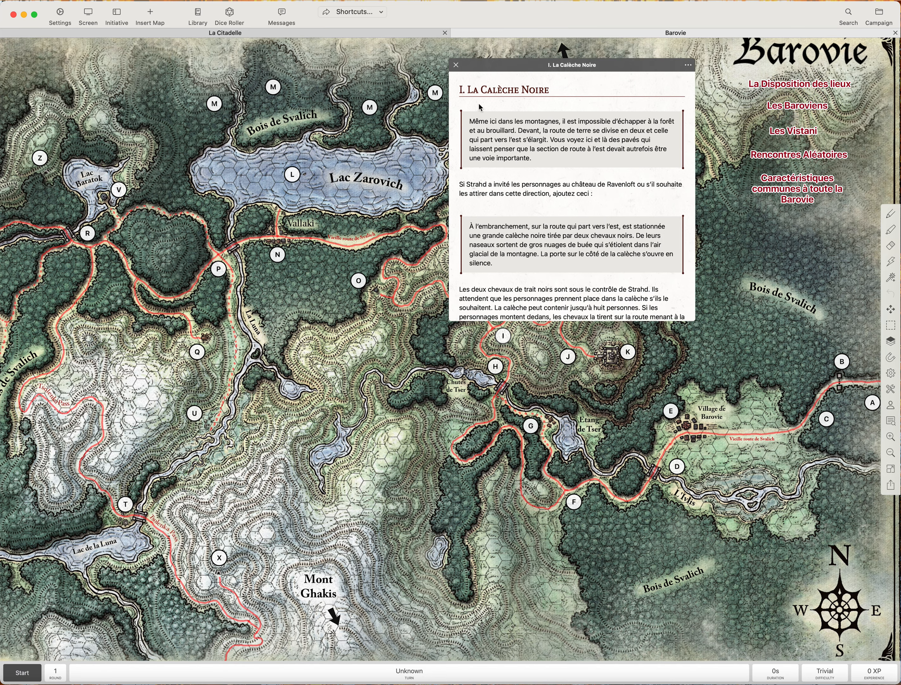
scroll(527, 203, down, 5)
scroll(527, 202, up, 2)
scroll(527, 203, up, 3)
scroll(550, 234, down, 5)
click(456, 66)
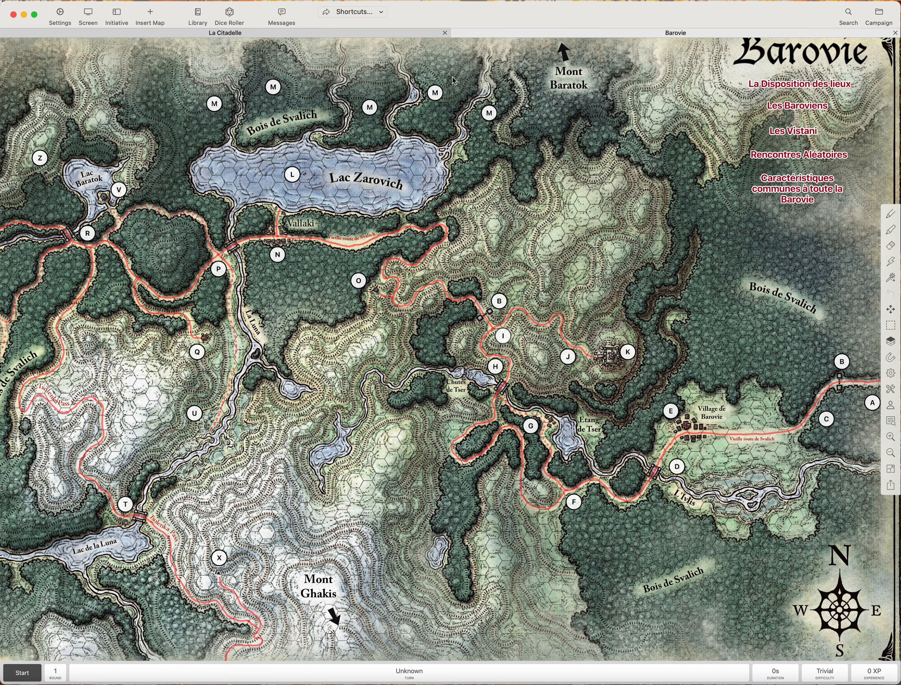